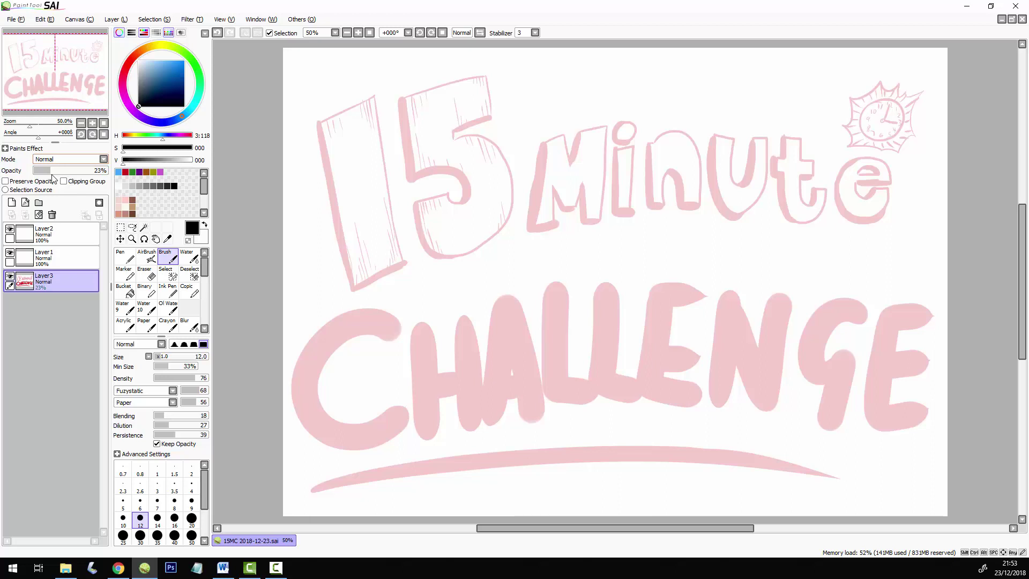
# Sketch a circular head outline with the Brush on Layer1, over the H in the word CHALLENGE.
pyautogui.click(90, 259)
pyautogui.click(127, 258)
pyautogui.click(170, 260)
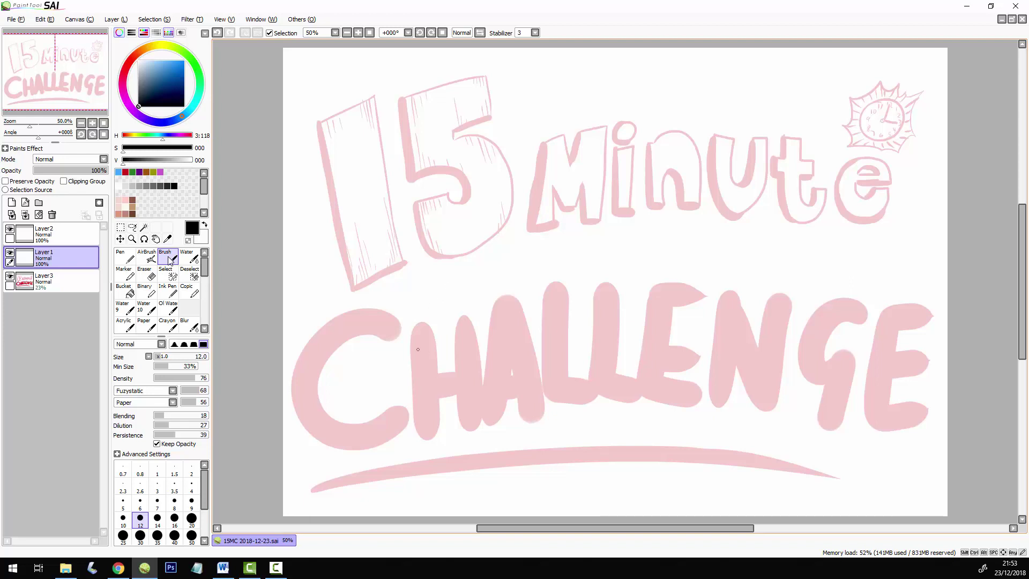
pyautogui.moveTo(406, 354)
pyautogui.mouseDown()
pyautogui.moveTo(421, 302)
pyautogui.moveTo(408, 323)
pyautogui.moveTo(482, 311)
pyautogui.moveTo(485, 358)
pyautogui.moveTo(460, 379)
pyautogui.moveTo(495, 329)
pyautogui.moveTo(479, 303)
pyautogui.moveTo(429, 382)
pyautogui.moveTo(481, 370)
pyautogui.mouseUp()
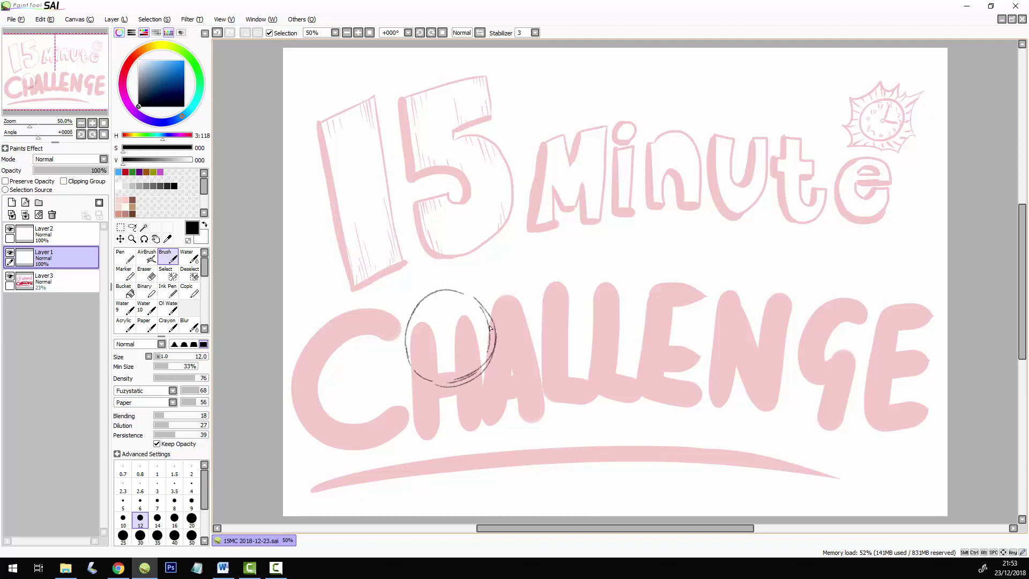
# Add ear and jaw lines inside and below the head circle, and draw short spiky hair around its crown.
pyautogui.moveTo(458, 316)
pyautogui.mouseDown()
pyautogui.moveTo(473, 367)
pyautogui.moveTo(469, 340)
pyautogui.mouseUp()
pyautogui.moveTo(423, 386); pyautogui.dragTo(459, 388)
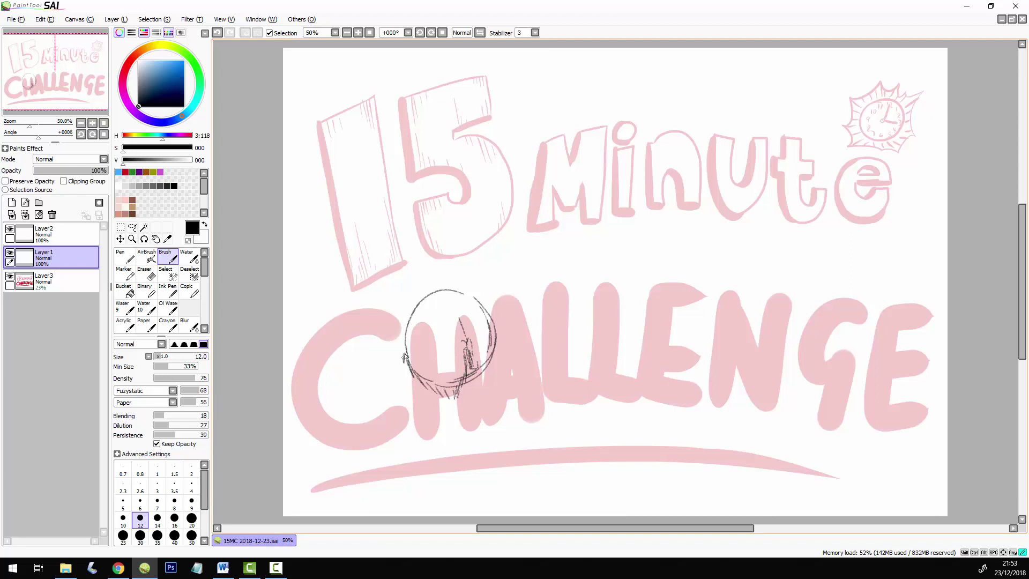
pyautogui.moveTo(404, 356)
pyautogui.mouseDown()
pyautogui.moveTo(408, 315)
pyautogui.moveTo(396, 314)
pyautogui.moveTo(409, 297)
pyautogui.moveTo(431, 289)
pyautogui.moveTo(436, 275)
pyautogui.moveTo(442, 285)
pyautogui.moveTo(453, 276)
pyautogui.moveTo(453, 288)
pyautogui.moveTo(485, 294)
pyautogui.mouseUp()
pyautogui.moveTo(476, 340)
pyautogui.mouseDown()
pyautogui.moveTo(489, 310)
pyautogui.moveTo(473, 294)
pyautogui.moveTo(498, 358)
pyautogui.moveTo(496, 391)
pyautogui.moveTo(476, 372)
pyautogui.moveTo(488, 395)
pyautogui.mouseUp()
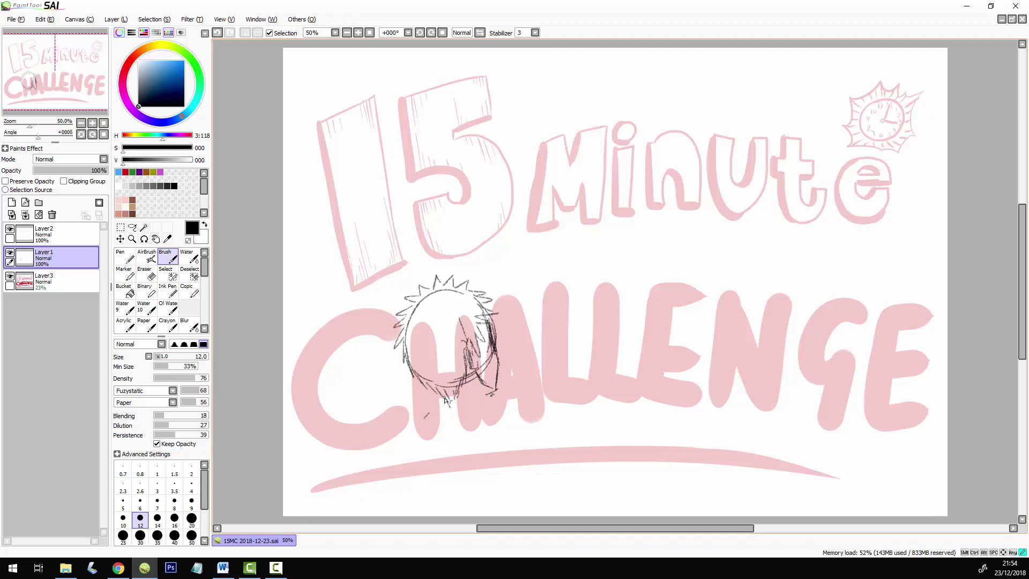
# Sketch the neck below the jaw and slope both shoulder lines outward from its base with the Brush.
pyautogui.moveTo(445, 399); pyautogui.dragTo(459, 427)
pyautogui.moveTo(490, 393)
pyautogui.mouseDown()
pyautogui.moveTo(445, 415)
pyautogui.moveTo(455, 423)
pyautogui.moveTo(488, 411)
pyautogui.mouseUp()
pyautogui.press('e')
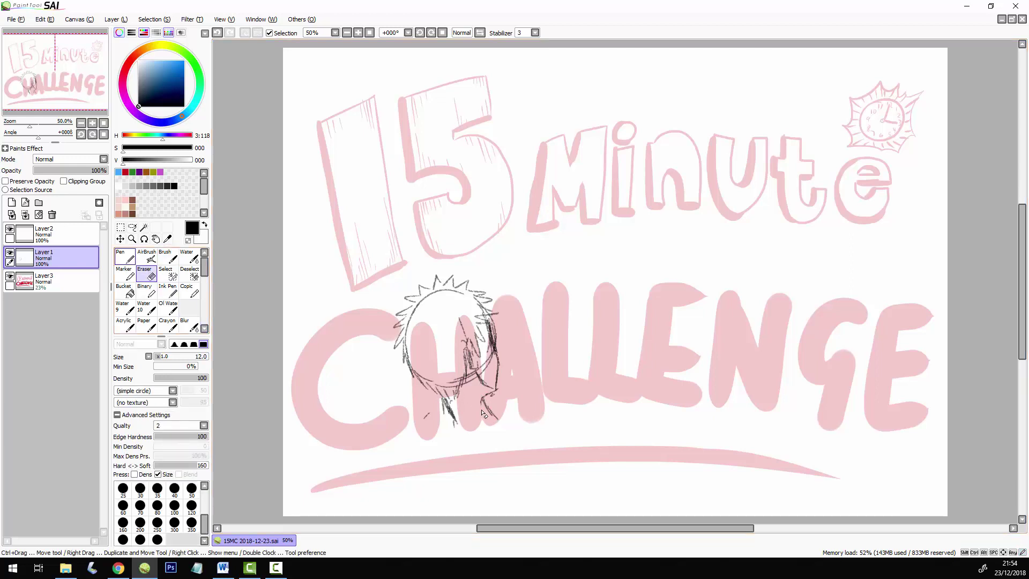
pyautogui.click(168, 260)
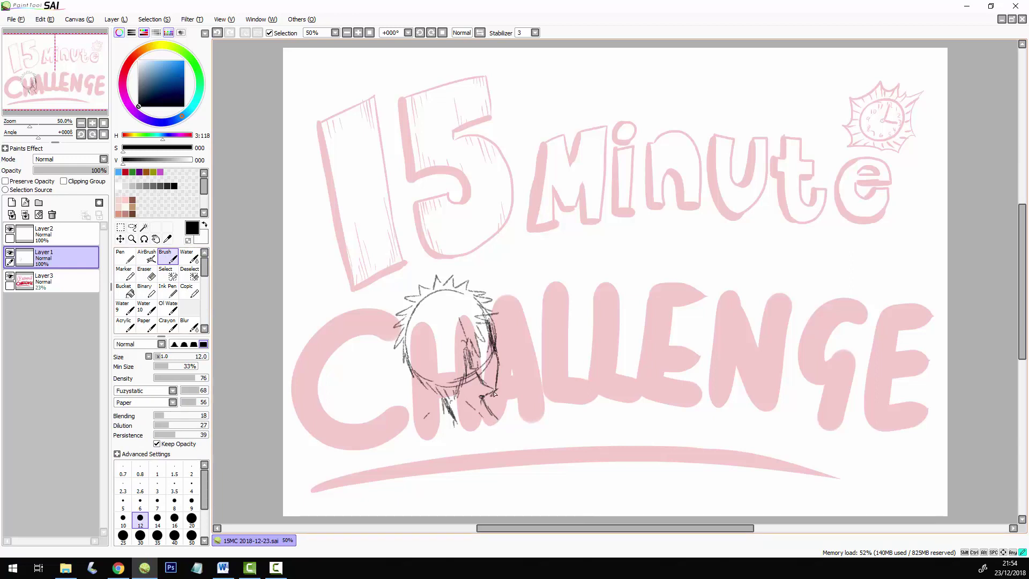
pyautogui.moveTo(443, 399)
pyautogui.mouseDown()
pyautogui.moveTo(524, 418)
pyautogui.moveTo(480, 408)
pyautogui.moveTo(526, 433)
pyautogui.mouseUp()
pyautogui.moveTo(482, 404); pyautogui.dragTo(532, 428)
pyautogui.moveTo(446, 400)
pyautogui.mouseDown()
pyautogui.moveTo(419, 410)
pyautogui.moveTo(396, 441)
pyautogui.mouseUp()
pyautogui.moveTo(410, 412)
pyautogui.mouseDown()
pyautogui.moveTo(403, 447)
pyautogui.moveTo(400, 431)
pyautogui.mouseUp()
pyautogui.moveTo(407, 418); pyautogui.dragTo(403, 443)
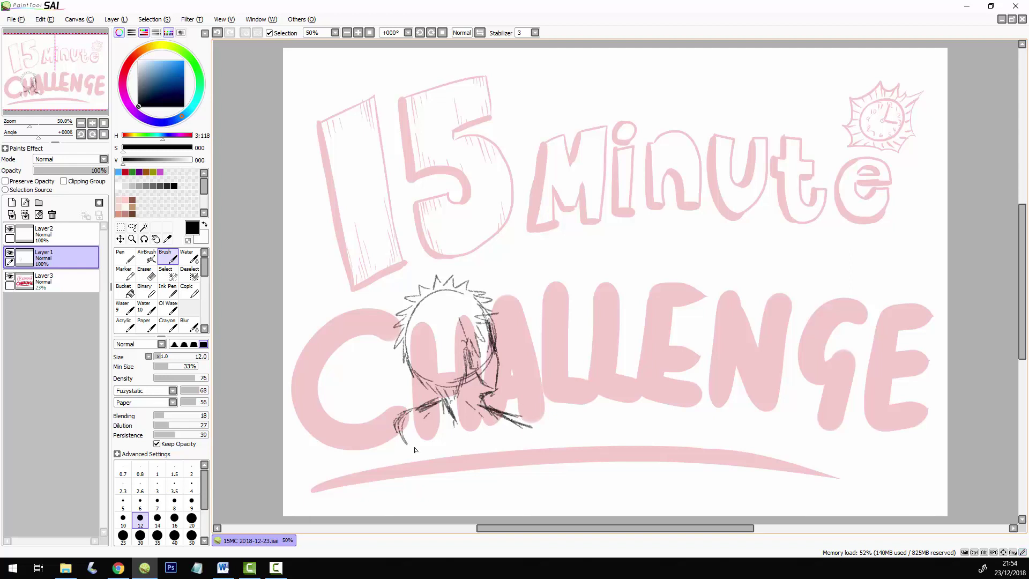
# Extend the figure's far shoulder curve and draw the left arm down to the canvas edge with an inner torso line.
pyautogui.moveTo(500, 413)
pyautogui.mouseDown()
pyautogui.moveTo(544, 432)
pyautogui.moveTo(541, 467)
pyautogui.mouseUp()
pyautogui.moveTo(400, 436); pyautogui.dragTo(379, 492)
pyautogui.moveTo(388, 455); pyautogui.dragTo(369, 506)
pyautogui.moveTo(380, 471)
pyautogui.mouseDown()
pyautogui.moveTo(374, 512)
pyautogui.moveTo(384, 491)
pyautogui.mouseUp()
pyautogui.moveTo(410, 456); pyautogui.dragTo(440, 480)
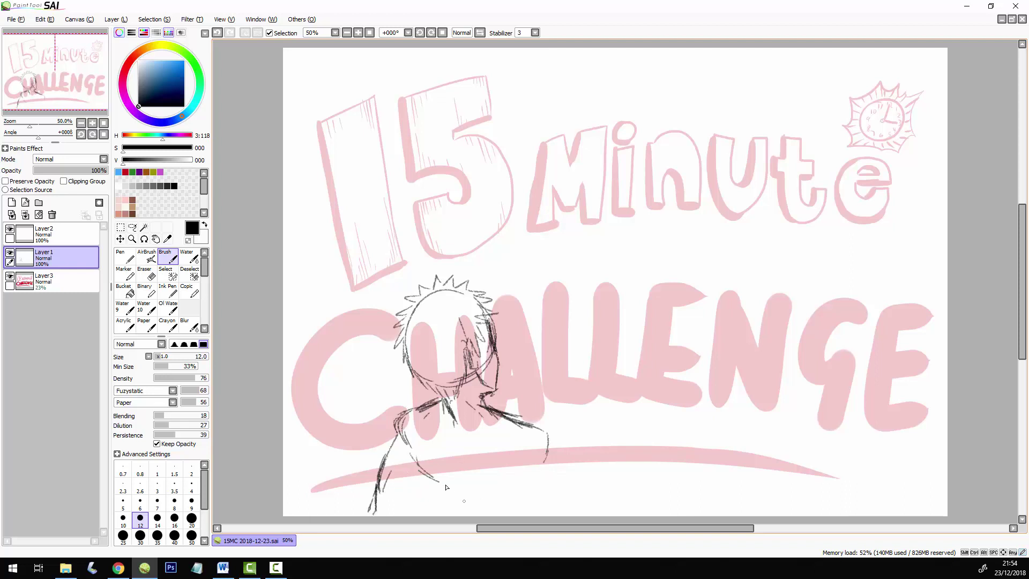
# Draw diagonal torso contours and the inner line of the right arm down to the canvas bottom.
pyautogui.moveTo(477, 364); pyautogui.dragTo(491, 383)
pyautogui.moveTo(466, 448)
pyautogui.mouseDown()
pyautogui.moveTo(484, 487)
pyautogui.moveTo(517, 507)
pyautogui.mouseUp()
pyautogui.moveTo(457, 474); pyautogui.dragTo(460, 488)
pyautogui.moveTo(414, 449); pyautogui.dragTo(472, 515)
pyautogui.moveTo(551, 465); pyautogui.dragTo(557, 516)
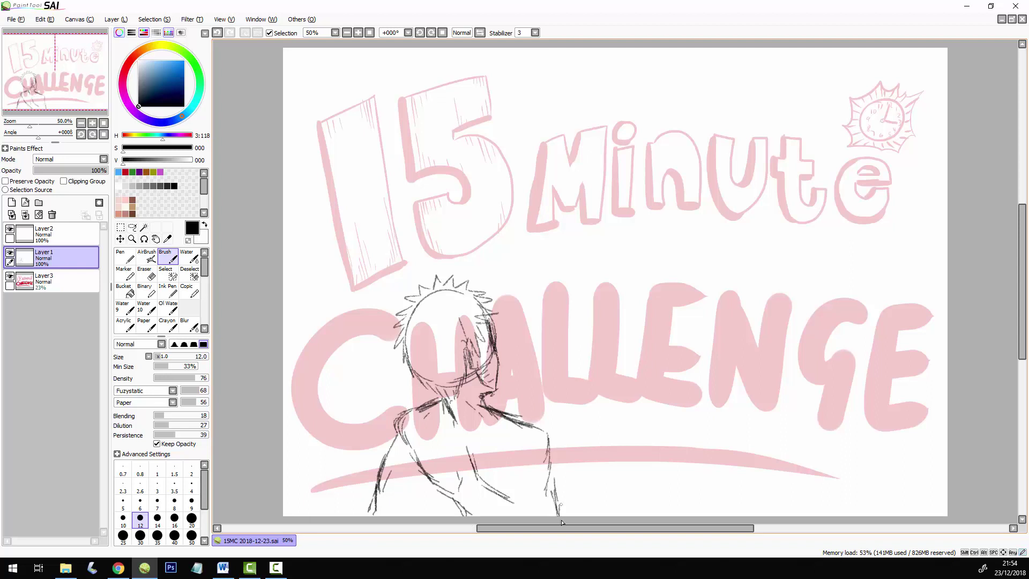
# Round out the right shoulder and sketch the upper arm and side contours down to the canvas bottom.
pyautogui.moveTo(517, 423); pyautogui.dragTo(545, 429)
pyautogui.moveTo(510, 423)
pyautogui.mouseDown()
pyautogui.moveTo(565, 439)
pyautogui.moveTo(573, 470)
pyautogui.mouseUp()
pyautogui.moveTo(546, 424)
pyautogui.mouseDown()
pyautogui.moveTo(574, 448)
pyautogui.moveTo(560, 486)
pyautogui.moveTo(577, 471)
pyautogui.moveTo(594, 496)
pyautogui.mouseUp()
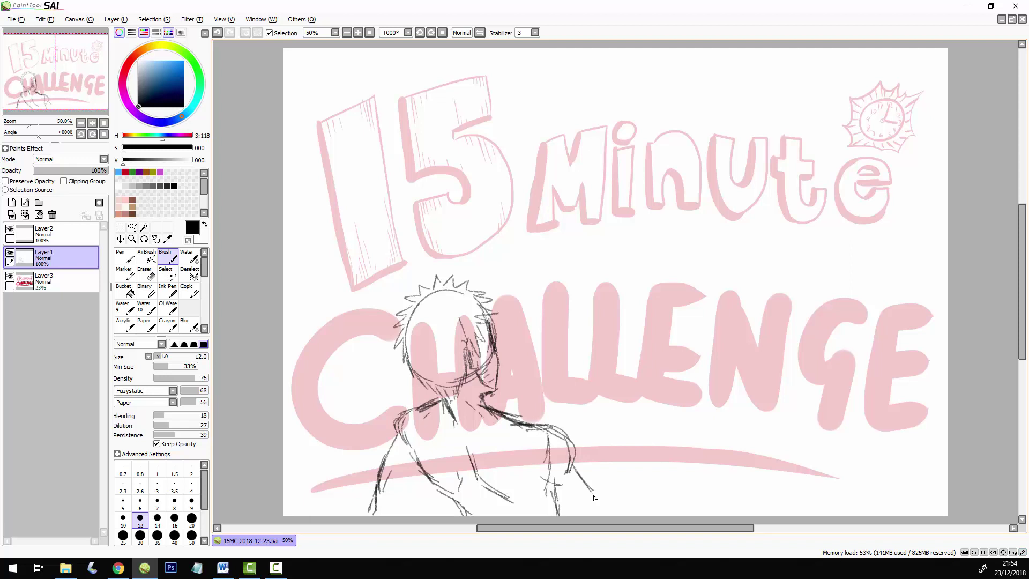
pyautogui.moveTo(524, 480)
pyautogui.mouseDown()
pyautogui.moveTo(522, 513)
pyautogui.moveTo(523, 491)
pyautogui.mouseUp()
pyautogui.moveTo(516, 474)
pyautogui.mouseDown()
pyautogui.moveTo(528, 499)
pyautogui.moveTo(521, 515)
pyautogui.mouseUp()
pyautogui.moveTo(570, 471); pyautogui.dragTo(572, 516)
pyautogui.moveTo(429, 478); pyautogui.dragTo(408, 514)
pyautogui.moveTo(568, 478); pyautogui.dragTo(588, 515)
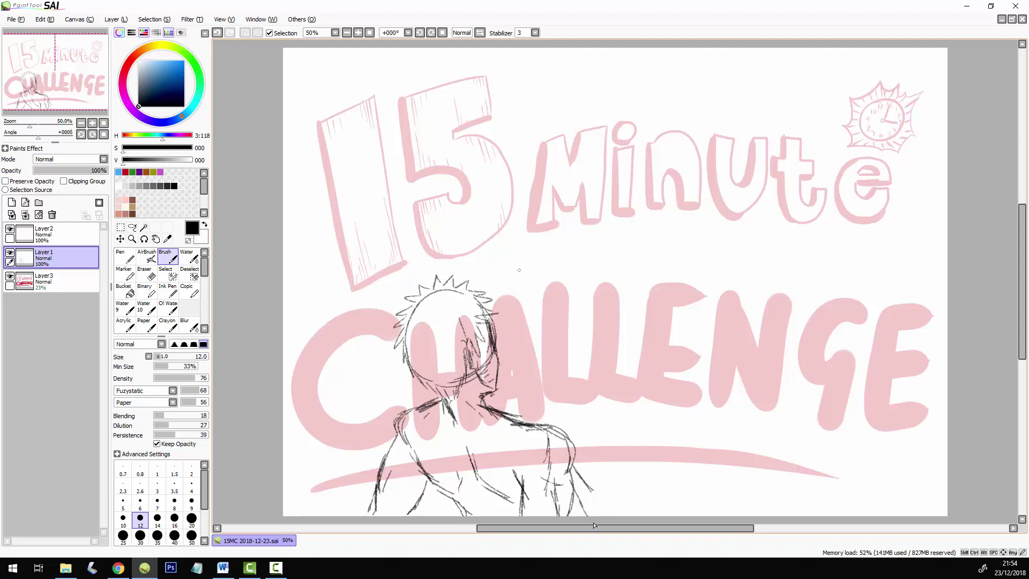
# Place a few faint Brush marks in the empty area above and beside the figure's head.
pyautogui.moveTo(515, 283)
pyautogui.mouseDown()
pyautogui.moveTo(532, 256)
pyautogui.moveTo(516, 296)
pyautogui.moveTo(537, 252)
pyautogui.moveTo(559, 245)
pyautogui.mouseUp()
pyautogui.moveTo(583, 249)
pyautogui.mouseDown()
pyautogui.moveTo(509, 288)
pyautogui.moveTo(545, 248)
pyautogui.moveTo(583, 264)
pyautogui.moveTo(577, 245)
pyautogui.moveTo(539, 254)
pyautogui.moveTo(581, 257)
pyautogui.mouseUp()
pyautogui.press('e')
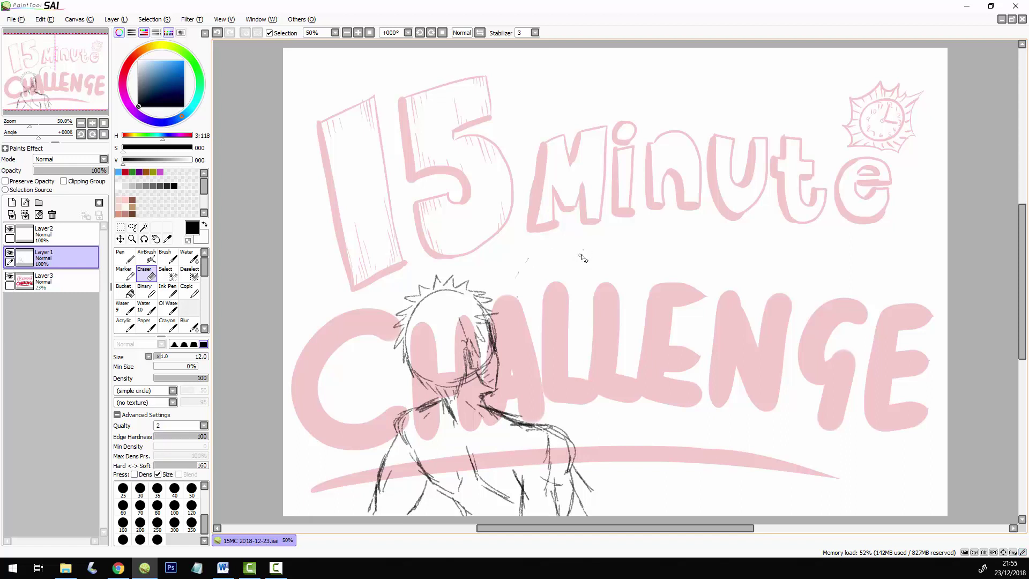
pyautogui.click(126, 260)
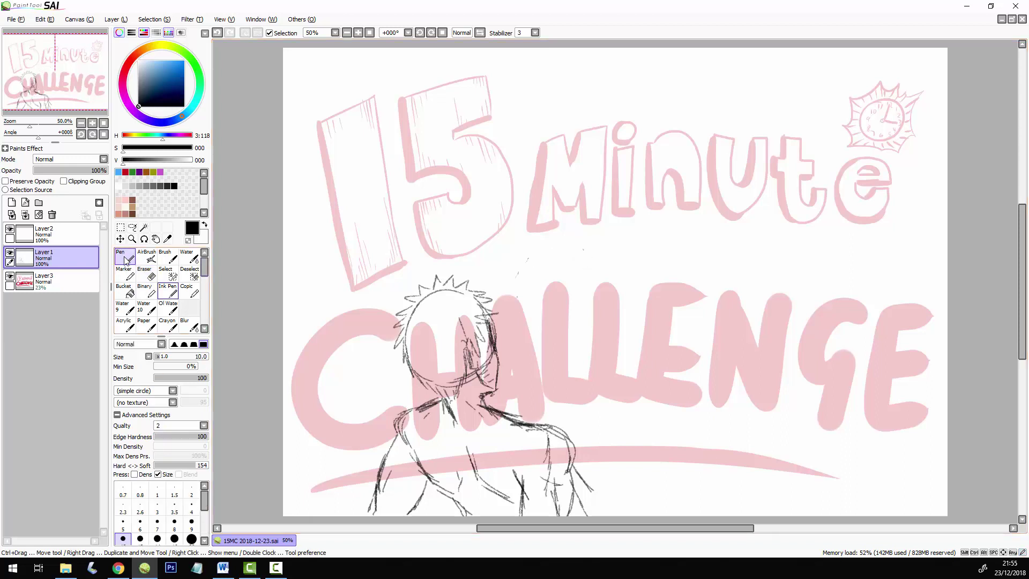
pyautogui.click(148, 258)
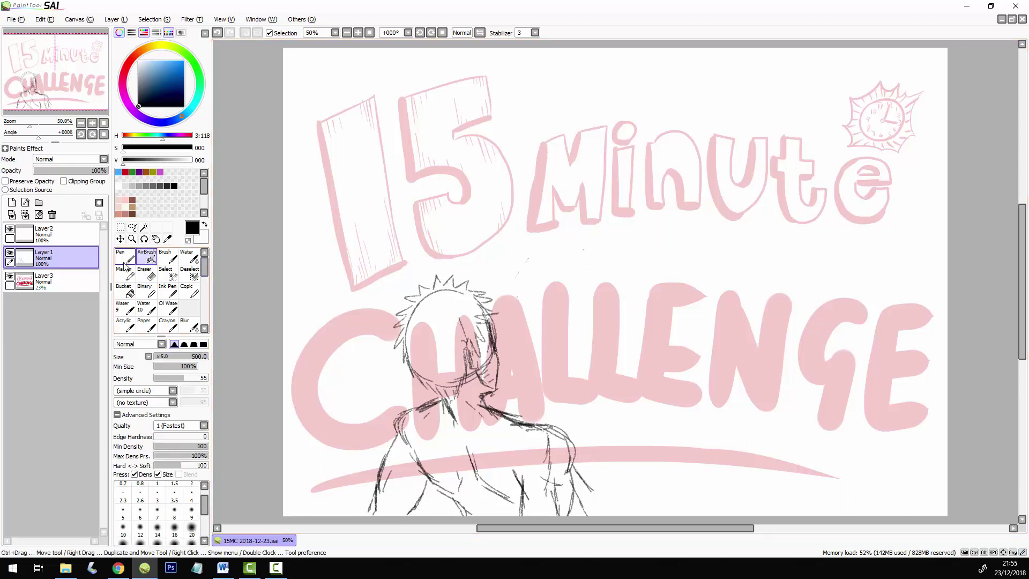
pyautogui.click(169, 260)
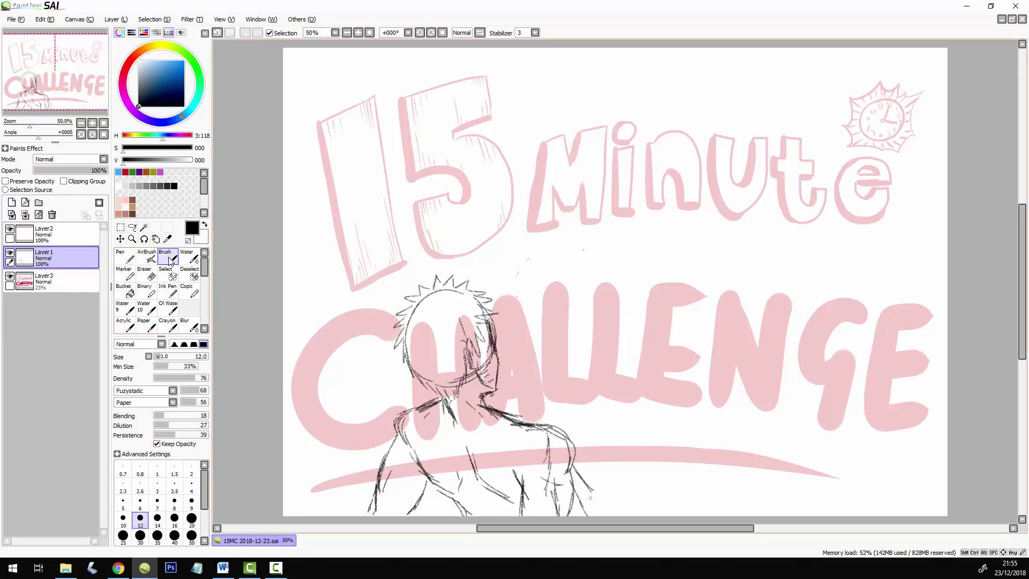
# Sketch a large bent-knee outline beside the figure near the canvas bottom and strengthen the figure's right arm edge.
pyautogui.moveTo(621, 504)
pyautogui.mouseDown()
pyautogui.moveTo(699, 464)
pyautogui.moveTo(756, 482)
pyautogui.moveTo(769, 515)
pyautogui.mouseUp()
pyautogui.moveTo(715, 453); pyautogui.dragTo(627, 516)
pyautogui.moveTo(668, 487); pyautogui.dragTo(644, 504)
pyautogui.moveTo(589, 493)
pyautogui.mouseDown()
pyautogui.moveTo(610, 512)
pyautogui.moveTo(595, 515)
pyautogui.moveTo(578, 495)
pyautogui.moveTo(587, 515)
pyautogui.mouseUp()
pyautogui.moveTo(570, 453); pyautogui.dragTo(584, 503)
pyautogui.moveTo(579, 493); pyautogui.dragTo(597, 517)
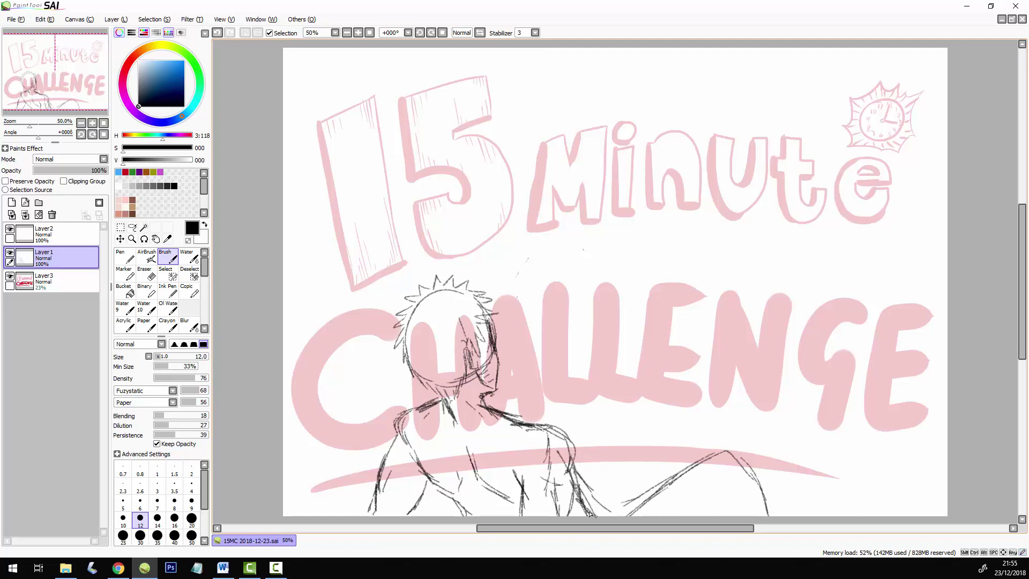
# Sketch a second, smaller peaked knee outline between the figure's arm and the large bent knee.
pyautogui.moveTo(597, 457); pyautogui.dragTo(616, 449)
pyautogui.moveTo(616, 450); pyautogui.dragTo(633, 498)
pyautogui.moveTo(615, 448); pyautogui.dragTo(657, 482)
pyautogui.moveTo(617, 449); pyautogui.dragTo(606, 454)
# Transform the Layer1 sketch, enlarging it until the head overlaps the number 15 while the body stays along the canvas bottom.
pyautogui.hotkey('ctrl', 't')
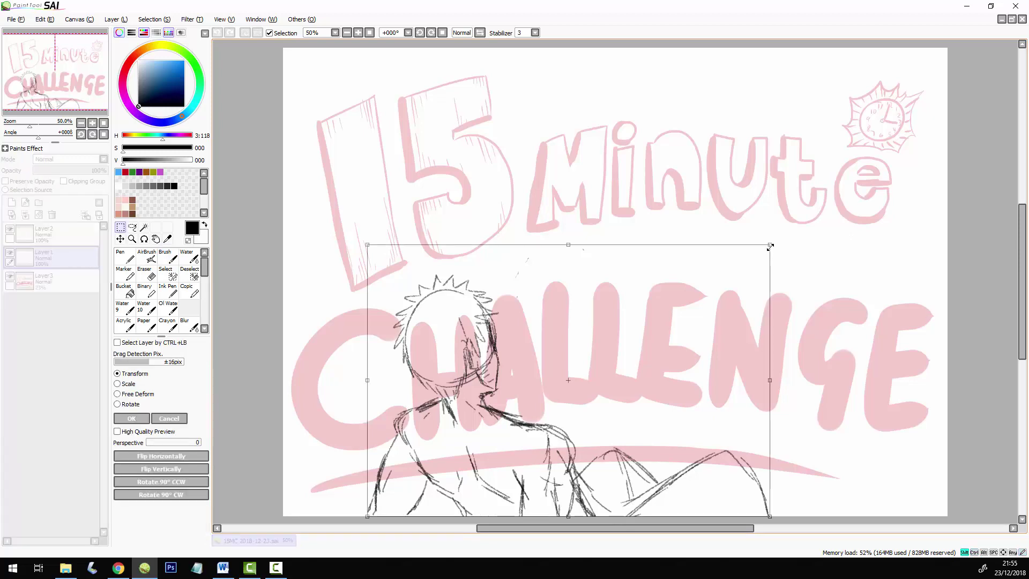
pyautogui.moveTo(770, 247); pyautogui.dragTo(909, 152)
pyautogui.moveTo(768, 312); pyautogui.dragTo(705, 316)
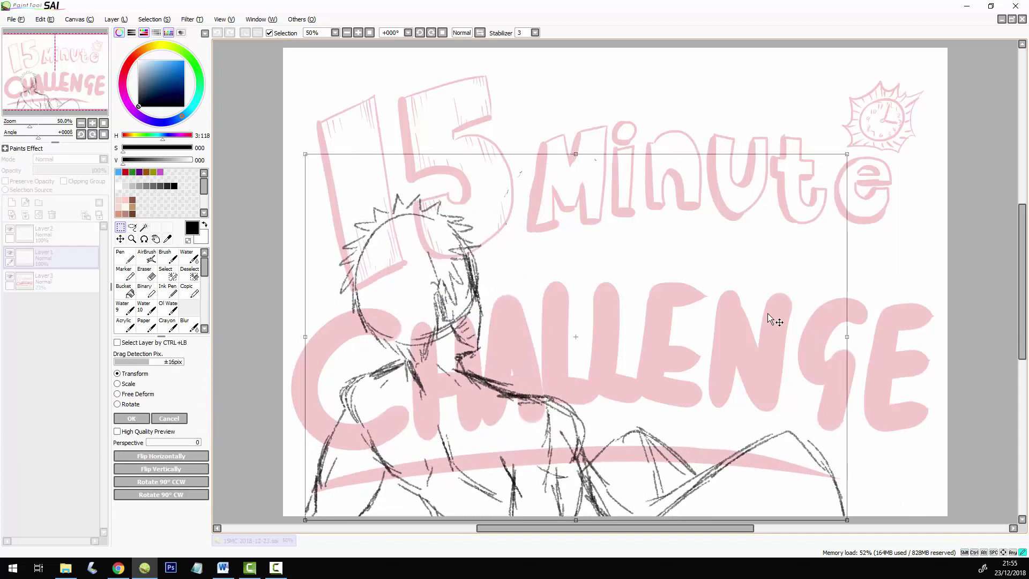
pyautogui.moveTo(848, 156); pyautogui.dragTo(834, 187)
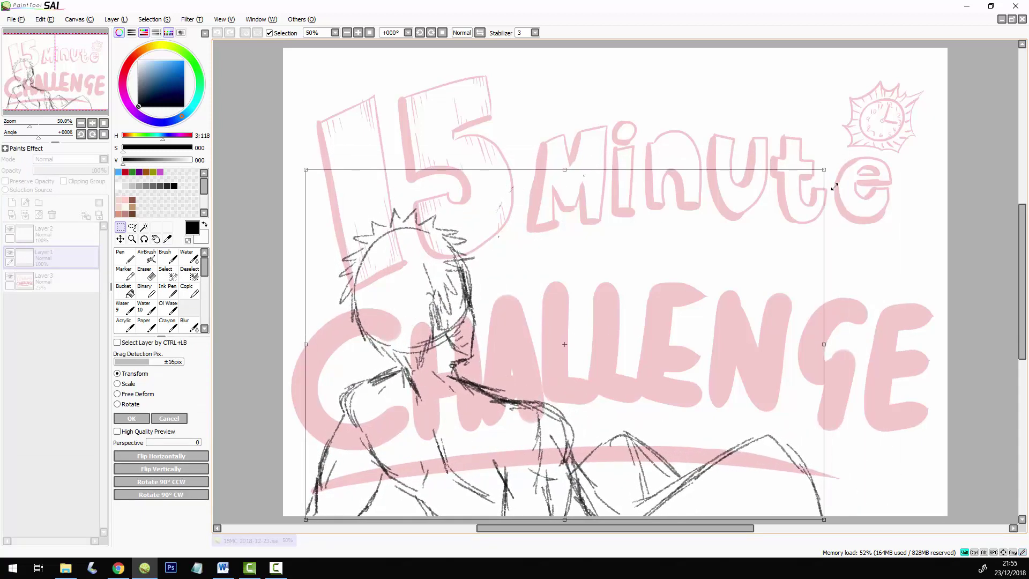
pyautogui.press('Return')
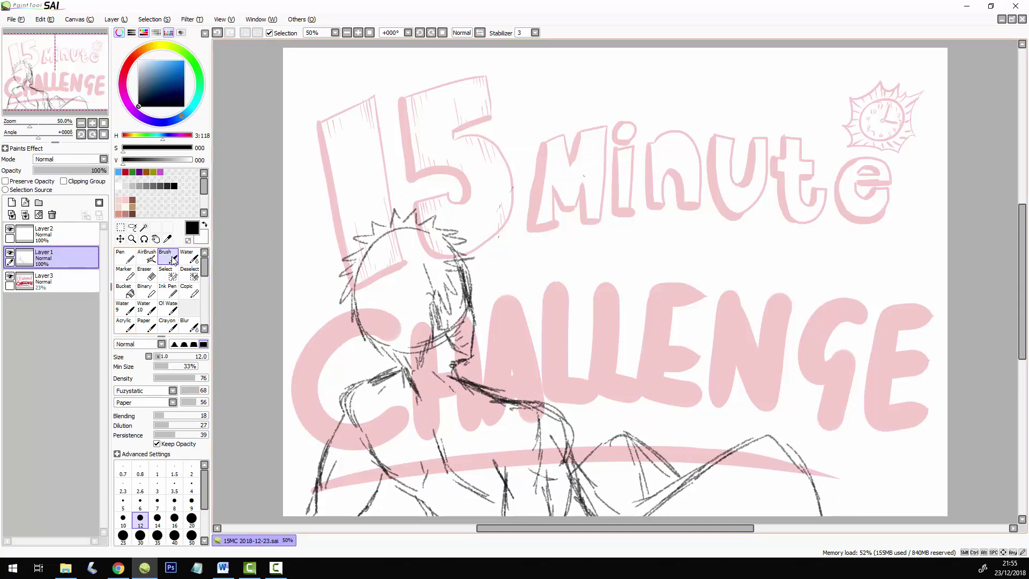
# Sketch a long curved vertical spine line for a second figure, from the word Minute down to the small knee peak.
pyautogui.moveTo(645, 201); pyautogui.dragTo(635, 344)
pyautogui.moveTo(638, 176); pyautogui.dragTo(636, 337)
pyautogui.moveTo(649, 209); pyautogui.dragTo(614, 434)
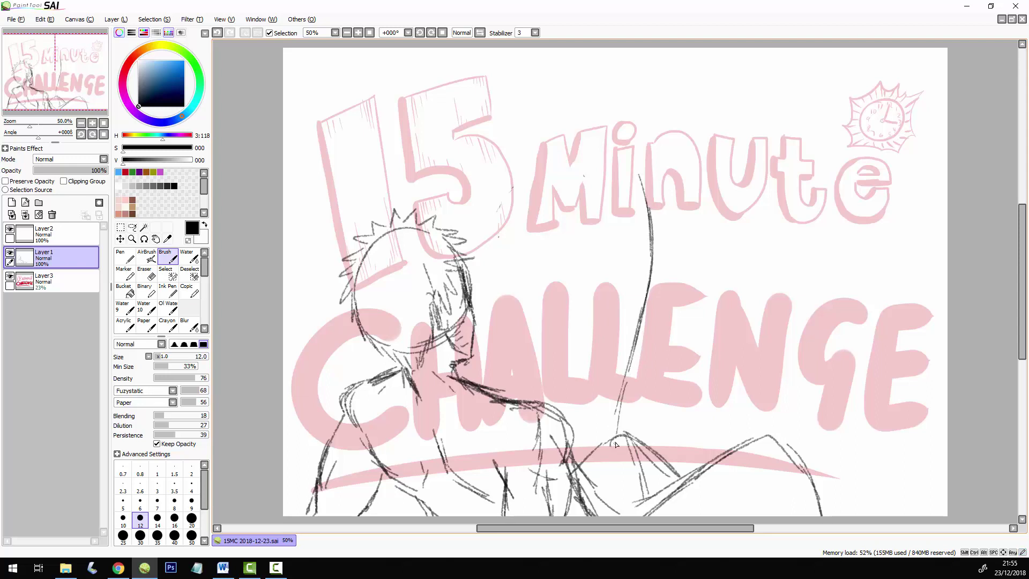
pyautogui.moveTo(621, 378)
pyautogui.mouseDown()
pyautogui.moveTo(616, 461)
pyautogui.moveTo(646, 305)
pyautogui.mouseUp()
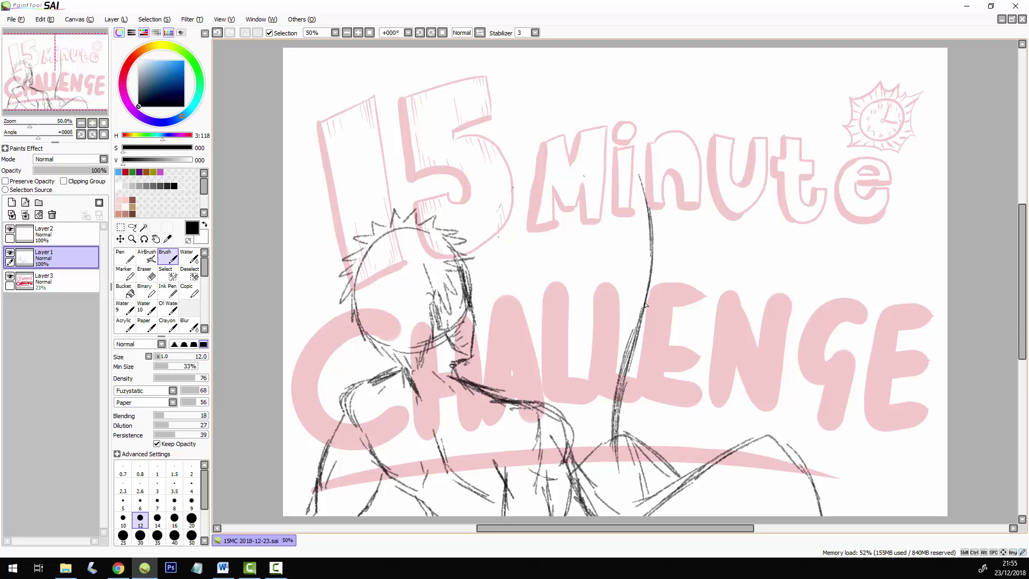
# Sketch a near-horizontal base line across the bottom of the spine line, with lines running down from its ends.
pyautogui.moveTo(579, 458)
pyautogui.mouseDown()
pyautogui.moveTo(683, 460)
pyautogui.moveTo(711, 449)
pyautogui.moveTo(744, 515)
pyautogui.mouseUp()
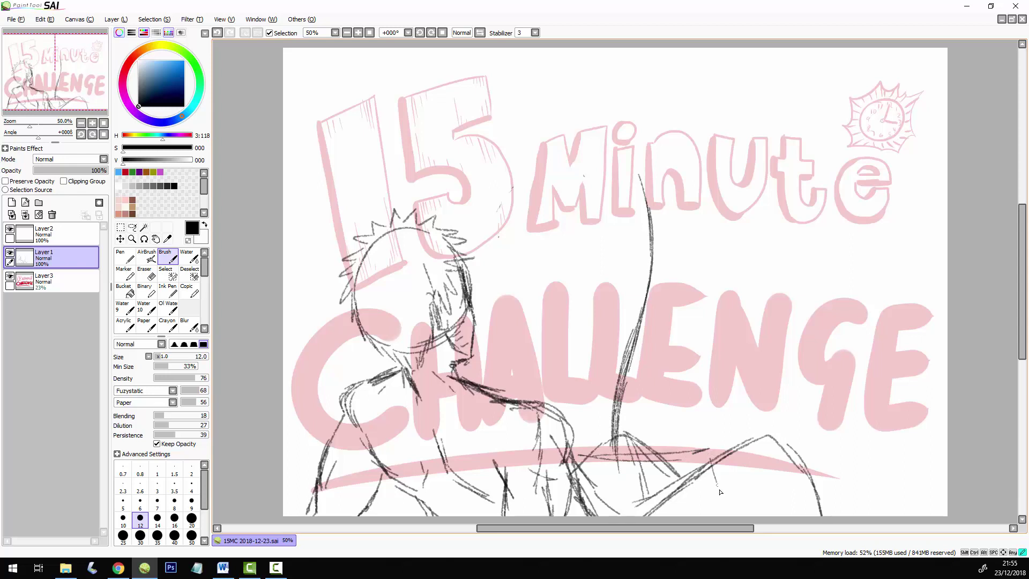
pyautogui.moveTo(706, 454)
pyautogui.mouseDown()
pyautogui.moveTo(735, 516)
pyautogui.moveTo(719, 517)
pyautogui.mouseUp()
pyautogui.moveTo(705, 454); pyautogui.dragTo(708, 517)
pyautogui.moveTo(597, 456); pyautogui.dragTo(514, 504)
pyautogui.moveTo(560, 464); pyautogui.dragTo(696, 463)
pyautogui.moveTo(618, 442); pyautogui.dragTo(591, 471)
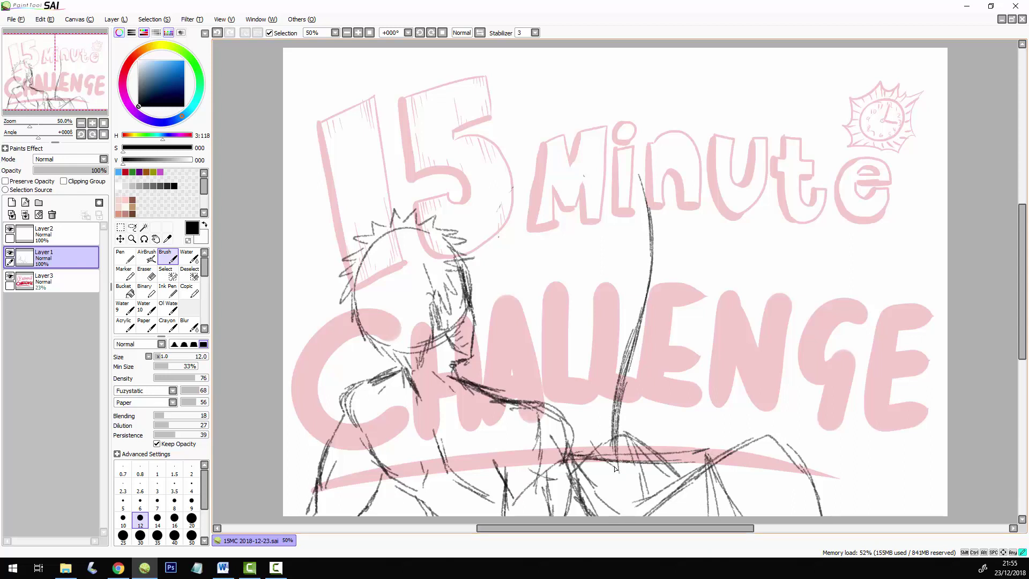
# Sketch rough peaked guide lines on both sides of the spine line's lower end.
pyautogui.moveTo(616, 407)
pyautogui.mouseDown()
pyautogui.moveTo(590, 471)
pyautogui.moveTo(584, 442)
pyautogui.mouseUp()
pyautogui.moveTo(585, 413)
pyautogui.mouseDown()
pyautogui.moveTo(572, 464)
pyautogui.moveTo(588, 406)
pyautogui.mouseUp()
pyautogui.moveTo(693, 413)
pyautogui.mouseDown()
pyautogui.moveTo(708, 452)
pyautogui.moveTo(677, 452)
pyautogui.moveTo(647, 471)
pyautogui.mouseUp()
pyautogui.moveTo(671, 434)
pyautogui.mouseDown()
pyautogui.moveTo(608, 483)
pyautogui.moveTo(655, 480)
pyautogui.moveTo(675, 513)
pyautogui.mouseUp()
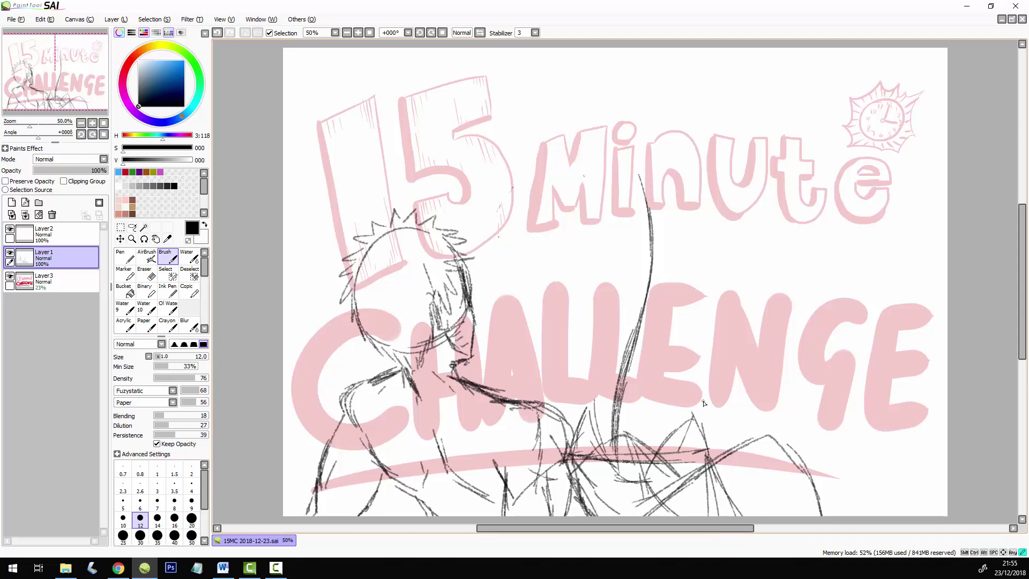
# Round the raised peak right of the spine into an arched leg outline and extend the opposite leg down to the canvas edge.
pyautogui.moveTo(702, 406); pyautogui.dragTo(722, 450)
pyautogui.moveTo(659, 455)
pyautogui.mouseDown()
pyautogui.moveTo(700, 407)
pyautogui.moveTo(698, 394)
pyautogui.mouseUp()
pyautogui.moveTo(662, 441); pyautogui.dragTo(710, 402)
pyautogui.moveTo(711, 397); pyautogui.dragTo(761, 495)
pyautogui.moveTo(724, 441); pyautogui.dragTo(763, 515)
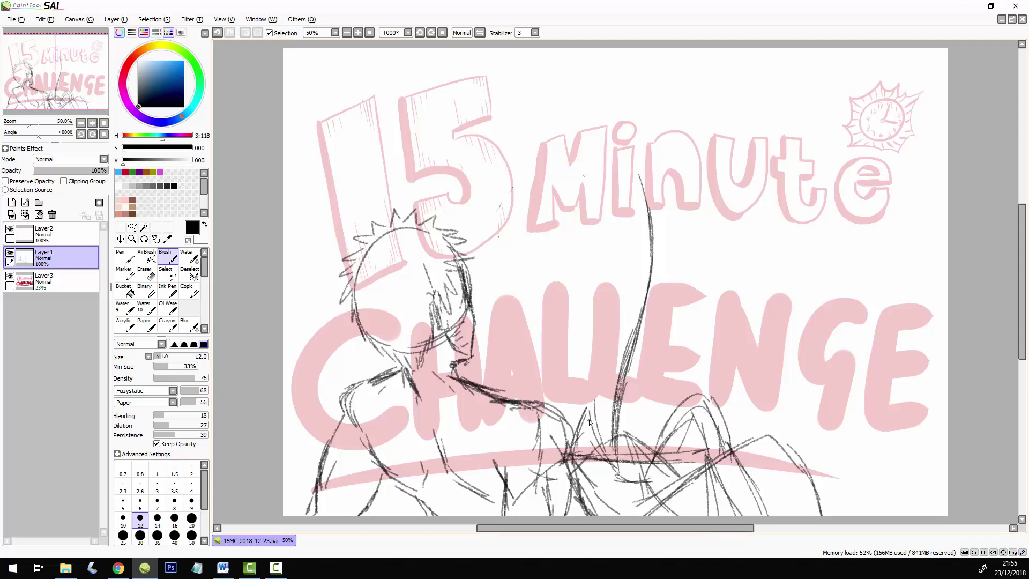
pyautogui.moveTo(589, 422); pyautogui.dragTo(527, 514)
pyautogui.moveTo(576, 482); pyautogui.dragTo(525, 515)
pyautogui.moveTo(635, 485)
pyautogui.mouseDown()
pyautogui.moveTo(592, 515)
pyautogui.moveTo(602, 516)
pyautogui.mouseUp()
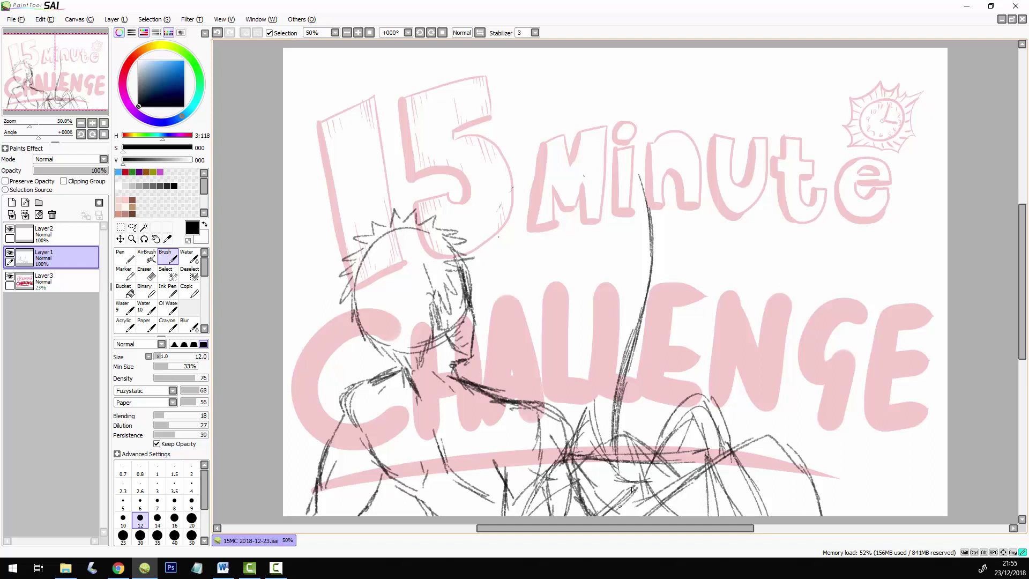
# Sketch an oval lower-torso form around the spine line, with curved waist lines across its base.
pyautogui.moveTo(594, 375)
pyautogui.mouseDown()
pyautogui.moveTo(587, 419)
pyautogui.moveTo(590, 406)
pyautogui.mouseUp()
pyautogui.moveTo(589, 409)
pyautogui.mouseDown()
pyautogui.moveTo(595, 421)
pyautogui.moveTo(706, 399)
pyautogui.mouseUp()
pyautogui.moveTo(594, 388); pyautogui.dragTo(594, 423)
pyautogui.moveTo(613, 338); pyautogui.dragTo(604, 422)
pyautogui.moveTo(654, 325); pyautogui.dragTo(671, 377)
pyautogui.moveTo(604, 426); pyautogui.dragTo(607, 358)
pyautogui.moveTo(662, 414)
pyautogui.mouseDown()
pyautogui.moveTo(606, 416)
pyautogui.moveTo(683, 392)
pyautogui.mouseUp()
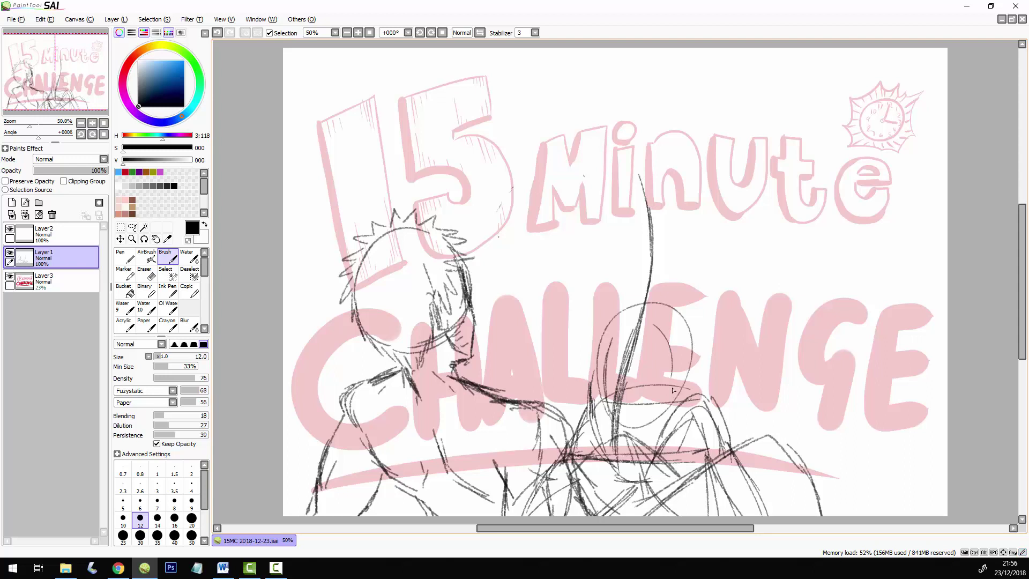
pyautogui.moveTo(605, 396); pyautogui.dragTo(694, 398)
pyautogui.moveTo(599, 345); pyautogui.dragTo(677, 302)
# Draw arched shoulder lines across the top of the spine and a first contour down the right side of the chest.
pyautogui.moveTo(602, 190); pyautogui.dragTo(738, 227)
pyautogui.moveTo(638, 180); pyautogui.dragTo(696, 289)
pyautogui.moveTo(587, 217); pyautogui.dragTo(735, 215)
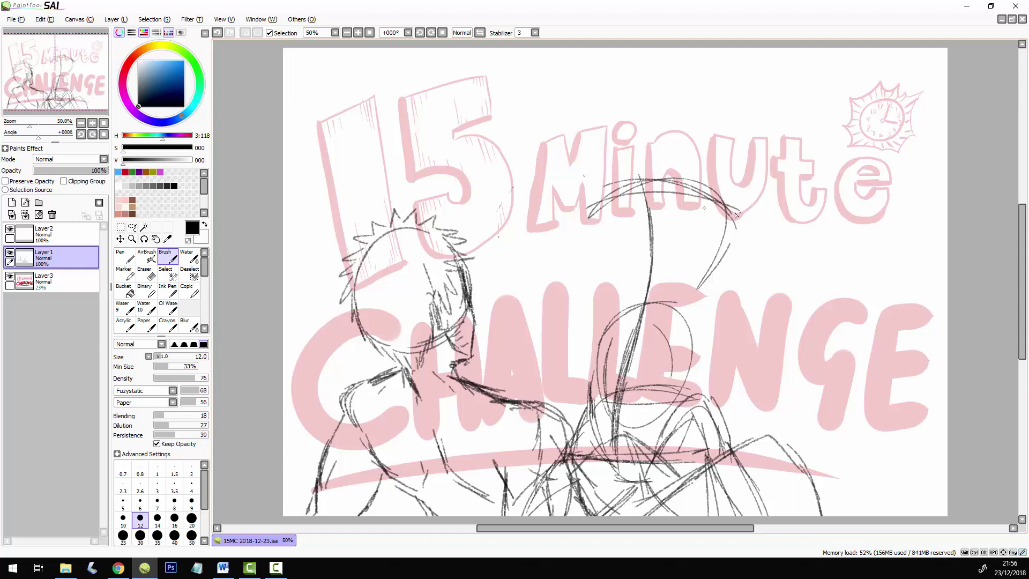
# Sketch the second figure's chest below the shoulder arch, with curved upper edges, side contours and a lower rib curve.
pyautogui.moveTo(617, 199)
pyautogui.mouseDown()
pyautogui.moveTo(716, 209)
pyautogui.moveTo(686, 288)
pyautogui.mouseUp()
pyautogui.moveTo(611, 217); pyautogui.dragTo(602, 257)
pyautogui.moveTo(621, 200)
pyautogui.mouseDown()
pyautogui.moveTo(603, 295)
pyautogui.moveTo(674, 271)
pyautogui.mouseUp()
pyautogui.moveTo(667, 272); pyautogui.dragTo(701, 311)
pyautogui.moveTo(613, 228)
pyautogui.mouseDown()
pyautogui.moveTo(601, 317)
pyautogui.moveTo(595, 301)
pyautogui.mouseUp()
pyautogui.moveTo(603, 229)
pyautogui.mouseDown()
pyautogui.moveTo(696, 211)
pyautogui.moveTo(748, 252)
pyautogui.moveTo(694, 314)
pyautogui.moveTo(659, 324)
pyautogui.mouseUp()
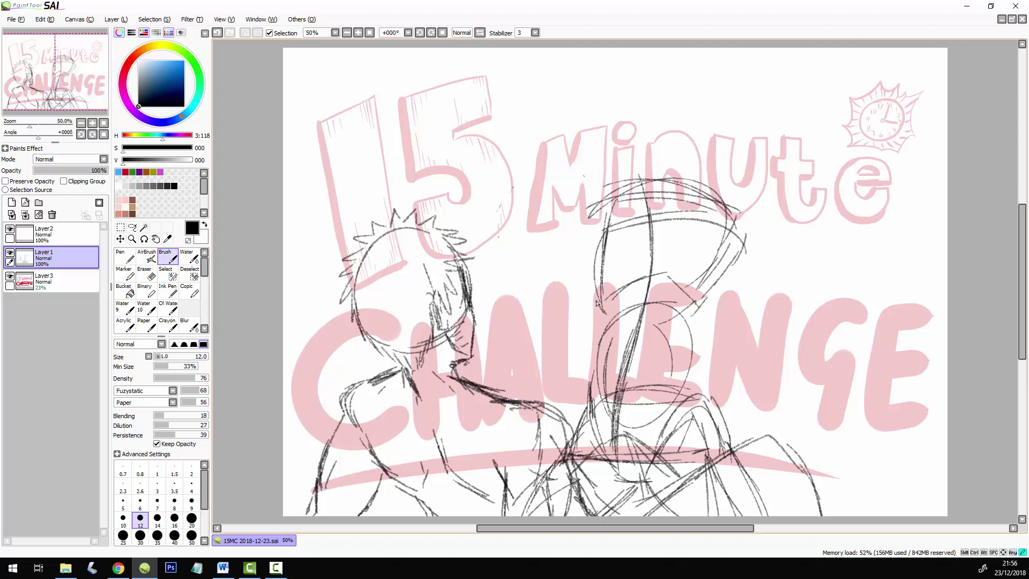
pyautogui.moveTo(597, 303)
pyautogui.mouseDown()
pyautogui.moveTo(655, 287)
pyautogui.moveTo(688, 294)
pyautogui.moveTo(748, 265)
pyautogui.mouseUp()
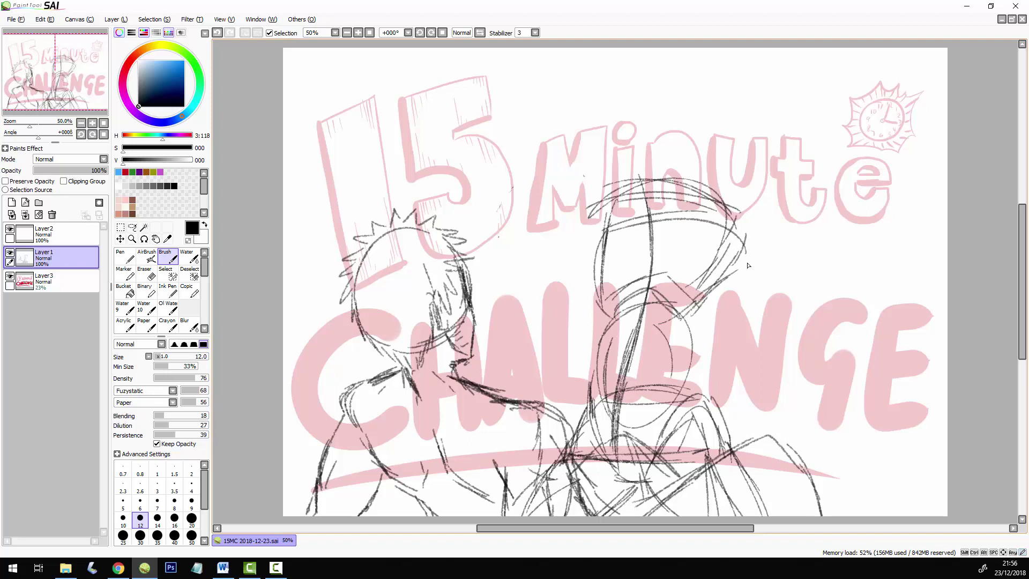
# Connect the chest to the hips along the torso's right side and strengthen the upper chest outline.
pyautogui.moveTo(608, 230)
pyautogui.mouseDown()
pyautogui.moveTo(598, 308)
pyautogui.moveTo(738, 219)
pyautogui.moveTo(693, 317)
pyautogui.moveTo(687, 369)
pyautogui.mouseUp()
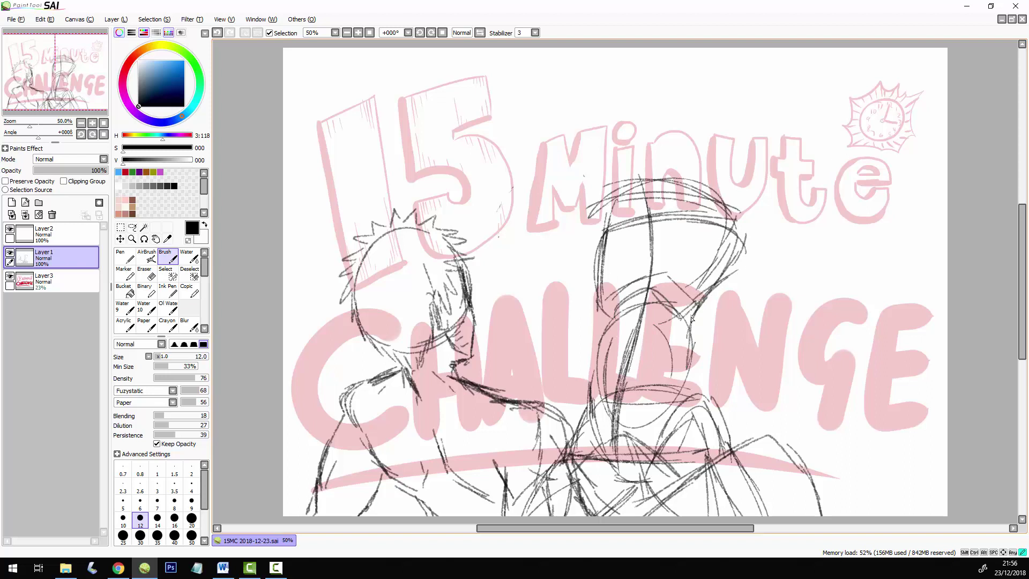
pyautogui.moveTo(691, 320)
pyautogui.mouseDown()
pyautogui.moveTo(697, 394)
pyautogui.moveTo(696, 325)
pyautogui.moveTo(749, 257)
pyautogui.mouseUp()
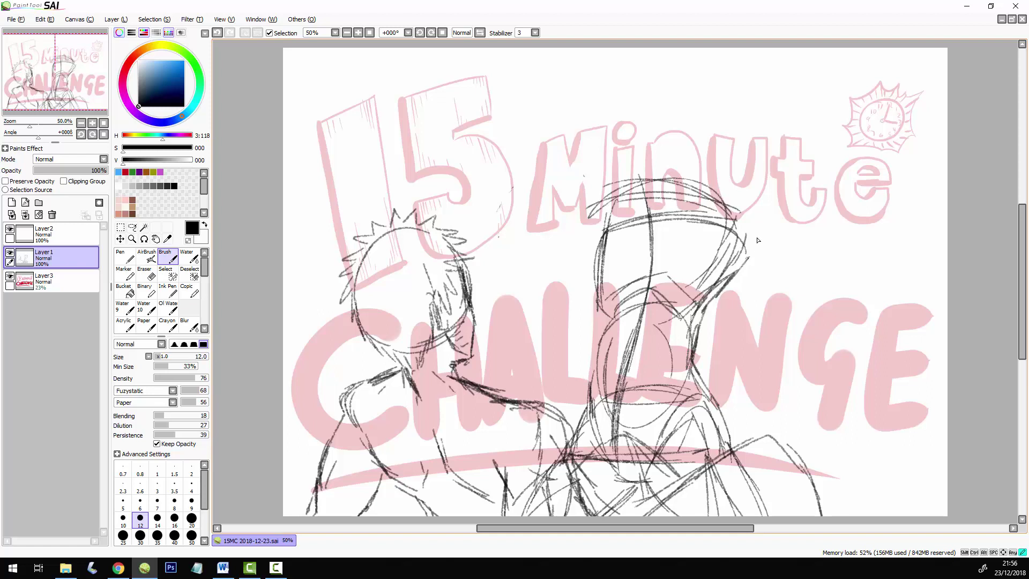
# Darken the second figure's left torso contour, upper chest arch and right chest edge with repeated strokes.
pyautogui.moveTo(601, 258); pyautogui.dragTo(600, 323)
pyautogui.moveTo(602, 285); pyautogui.dragTo(587, 426)
pyautogui.moveTo(598, 324); pyautogui.dragTo(587, 424)
pyautogui.moveTo(604, 228)
pyautogui.mouseDown()
pyautogui.moveTo(594, 315)
pyautogui.moveTo(713, 211)
pyautogui.moveTo(734, 215)
pyautogui.moveTo(748, 266)
pyautogui.mouseUp()
pyautogui.moveTo(699, 314); pyautogui.dragTo(746, 264)
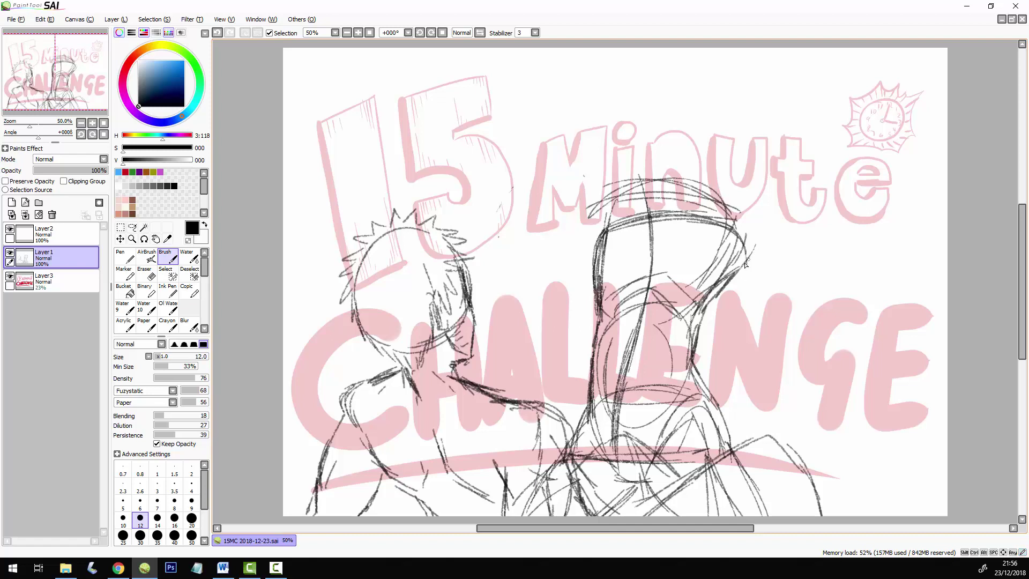
pyautogui.moveTo(614, 230); pyautogui.dragTo(597, 294)
# Erase the arched shoulder lines above the second figure's torso and the spine's upper end with the Eraser at size 55.
pyautogui.press('e')
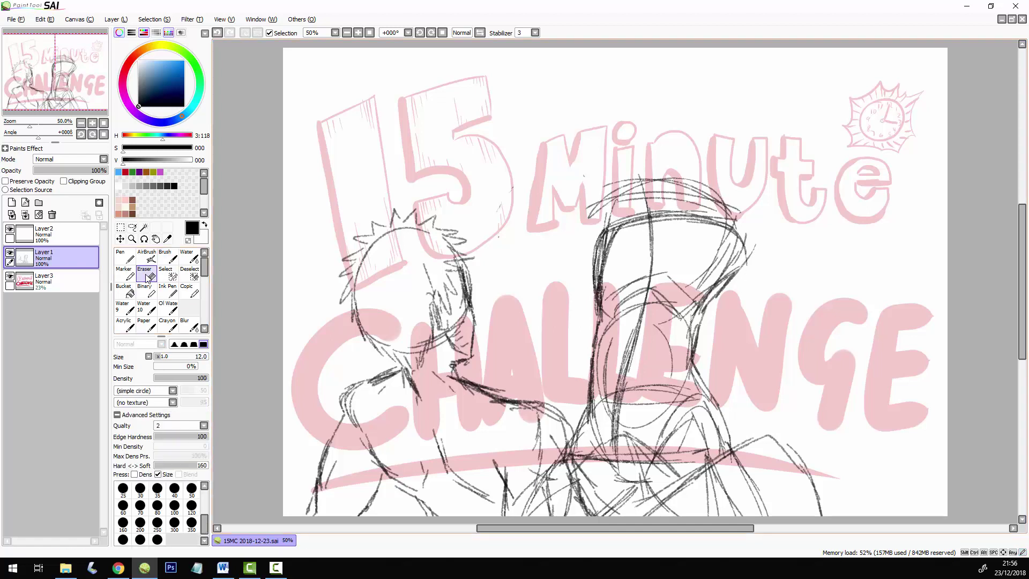
pyautogui.moveTo(613, 206)
pyautogui.mouseDown()
pyautogui.moveTo(595, 270)
pyautogui.moveTo(603, 290)
pyautogui.moveTo(615, 206)
pyautogui.moveTo(720, 193)
pyautogui.moveTo(773, 219)
pyautogui.moveTo(640, 206)
pyautogui.moveTo(735, 215)
pyautogui.mouseUp()
pyautogui.click(183, 356)
pyautogui.moveTo(632, 232); pyautogui.dragTo(718, 234)
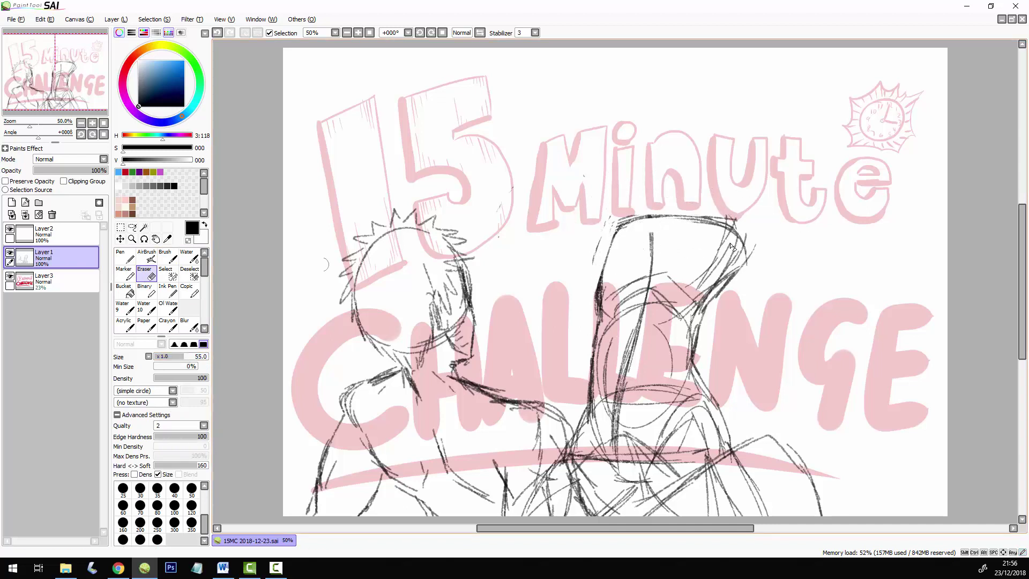
# Sketch a rounded chest form on the right half of the second figure's torso with the Brush.
pyautogui.click(170, 260)
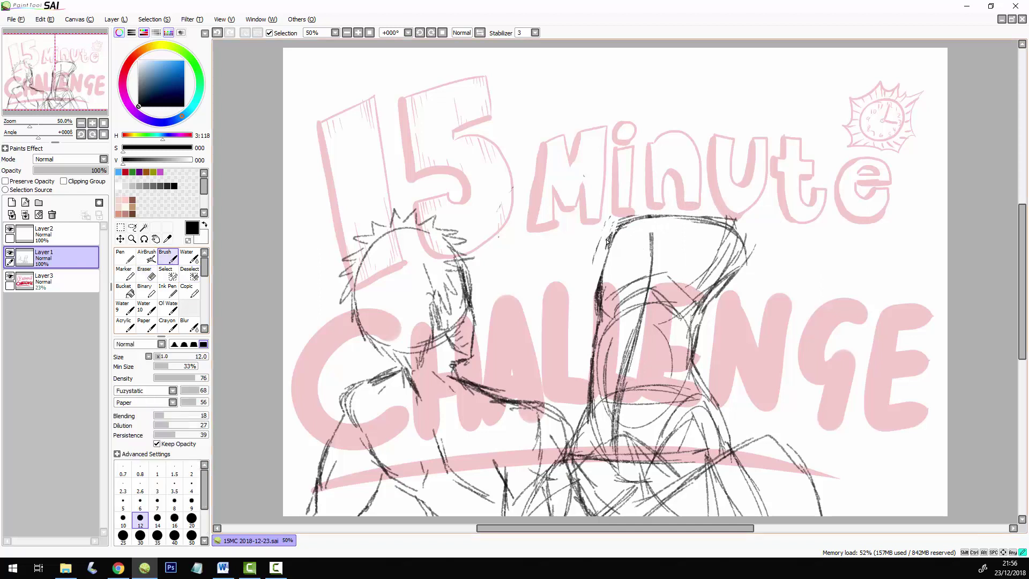
pyautogui.moveTo(607, 243); pyautogui.dragTo(590, 261)
pyautogui.moveTo(648, 234)
pyautogui.mouseDown()
pyautogui.moveTo(637, 270)
pyautogui.moveTo(624, 273)
pyautogui.moveTo(627, 324)
pyautogui.moveTo(679, 317)
pyautogui.mouseUp()
pyautogui.moveTo(698, 292); pyautogui.dragTo(672, 324)
pyautogui.moveTo(699, 252)
pyautogui.mouseDown()
pyautogui.moveTo(688, 316)
pyautogui.moveTo(673, 328)
pyautogui.mouseUp()
pyautogui.moveTo(625, 284); pyautogui.dragTo(655, 327)
pyautogui.moveTo(637, 259); pyautogui.dragTo(664, 324)
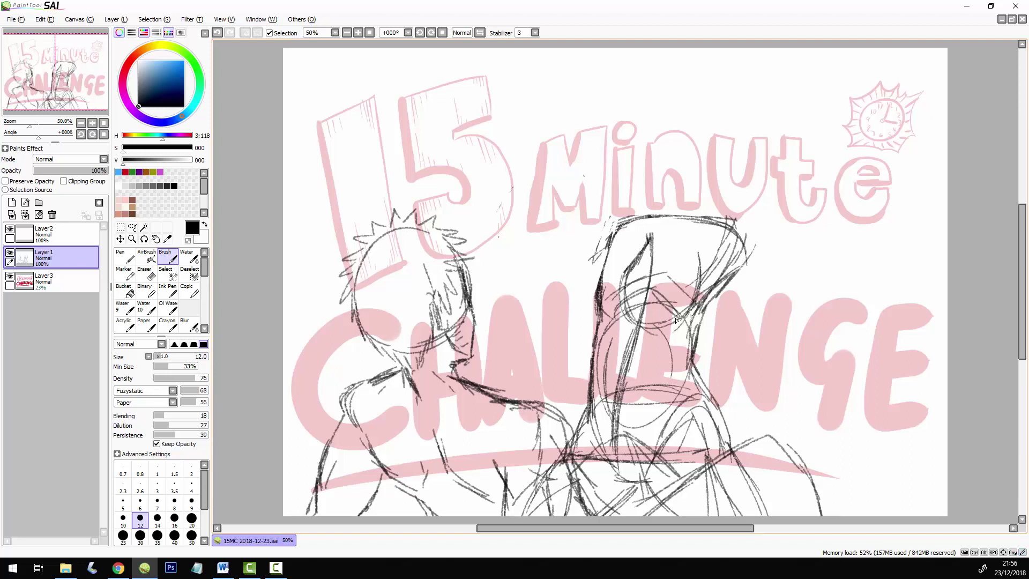
# Sketch a rounded chest form overlapping the torso's left edge and darken the second figure's shoulder line.
pyautogui.moveTo(608, 243)
pyautogui.mouseDown()
pyautogui.moveTo(569, 267)
pyautogui.moveTo(573, 319)
pyautogui.moveTo(624, 318)
pyautogui.mouseUp()
pyautogui.moveTo(576, 267); pyautogui.dragTo(569, 302)
pyautogui.moveTo(568, 300); pyautogui.dragTo(597, 323)
pyautogui.moveTo(566, 271); pyautogui.dragTo(595, 329)
pyautogui.moveTo(566, 288); pyautogui.dragTo(600, 251)
pyautogui.moveTo(606, 250); pyautogui.dragTo(568, 270)
pyautogui.moveTo(595, 256)
pyautogui.mouseDown()
pyautogui.moveTo(643, 220)
pyautogui.moveTo(587, 258)
pyautogui.moveTo(628, 224)
pyautogui.moveTo(624, 276)
pyautogui.moveTo(649, 332)
pyautogui.moveTo(696, 260)
pyautogui.moveTo(697, 234)
pyautogui.mouseUp()
pyautogui.moveTo(630, 221)
pyautogui.mouseDown()
pyautogui.moveTo(596, 251)
pyautogui.moveTo(608, 230)
pyautogui.moveTo(600, 250)
pyautogui.moveTo(646, 221)
pyautogui.moveTo(707, 215)
pyautogui.moveTo(669, 225)
pyautogui.moveTo(741, 250)
pyautogui.moveTo(669, 370)
pyautogui.mouseUp()
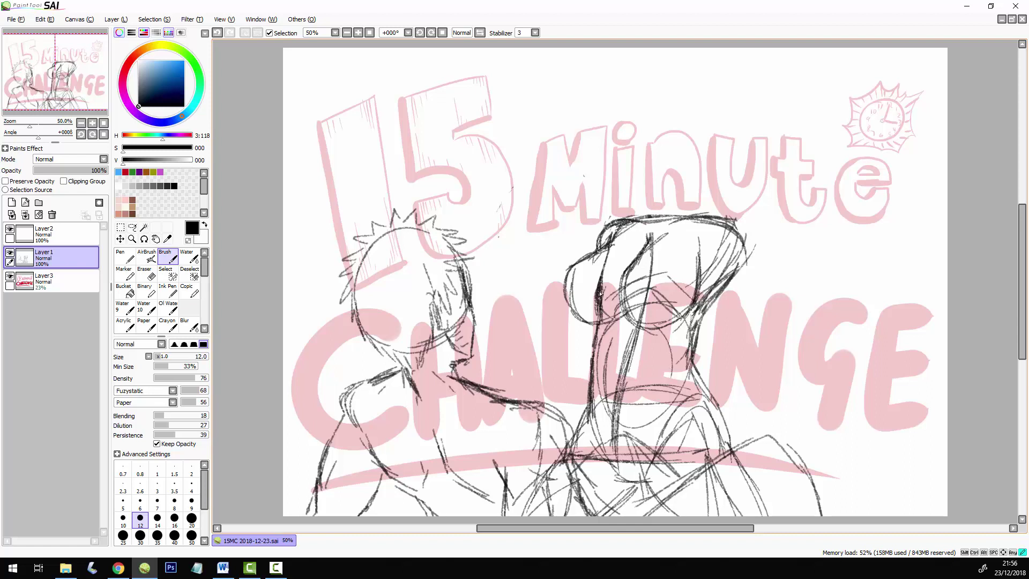
pyautogui.moveTo(599, 298)
pyautogui.mouseDown()
pyautogui.moveTo(593, 392)
pyautogui.moveTo(603, 321)
pyautogui.moveTo(566, 295)
pyautogui.mouseUp()
pyautogui.moveTo(571, 284); pyautogui.dragTo(596, 316)
# Darken the torso's left and right contours down to the hips and add curved strokes across the lower abdomen.
pyautogui.moveTo(611, 250)
pyautogui.mouseDown()
pyautogui.moveTo(593, 386)
pyautogui.moveTo(568, 456)
pyautogui.mouseUp()
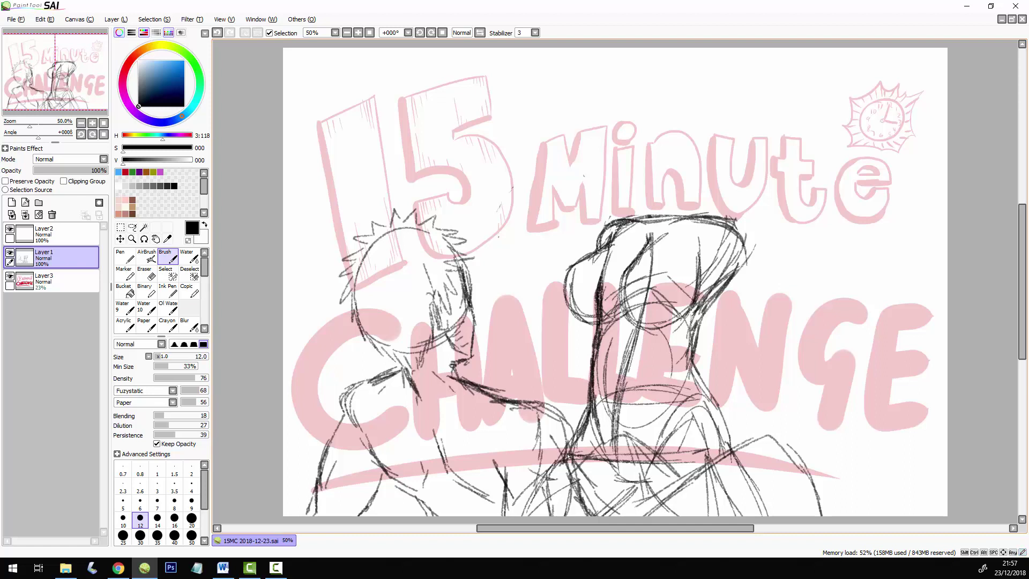
pyautogui.moveTo(690, 316)
pyautogui.mouseDown()
pyautogui.moveTo(688, 367)
pyautogui.moveTo(760, 476)
pyautogui.mouseUp()
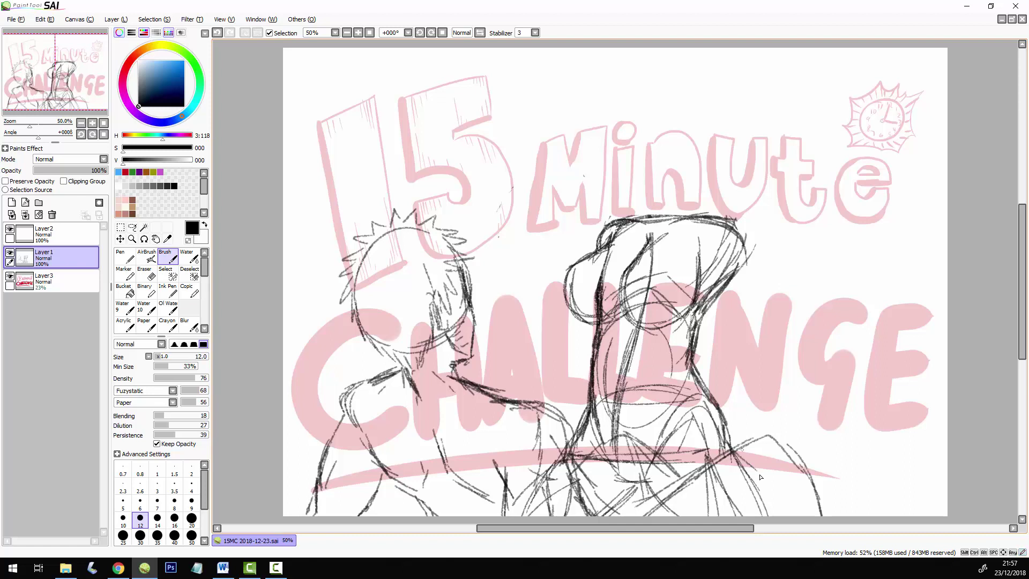
pyautogui.moveTo(732, 434); pyautogui.dragTo(763, 490)
pyautogui.moveTo(733, 434); pyautogui.dragTo(761, 506)
pyautogui.moveTo(648, 473); pyautogui.dragTo(676, 514)
pyautogui.moveTo(649, 478); pyautogui.dragTo(603, 470)
pyautogui.moveTo(601, 451); pyautogui.dragTo(668, 513)
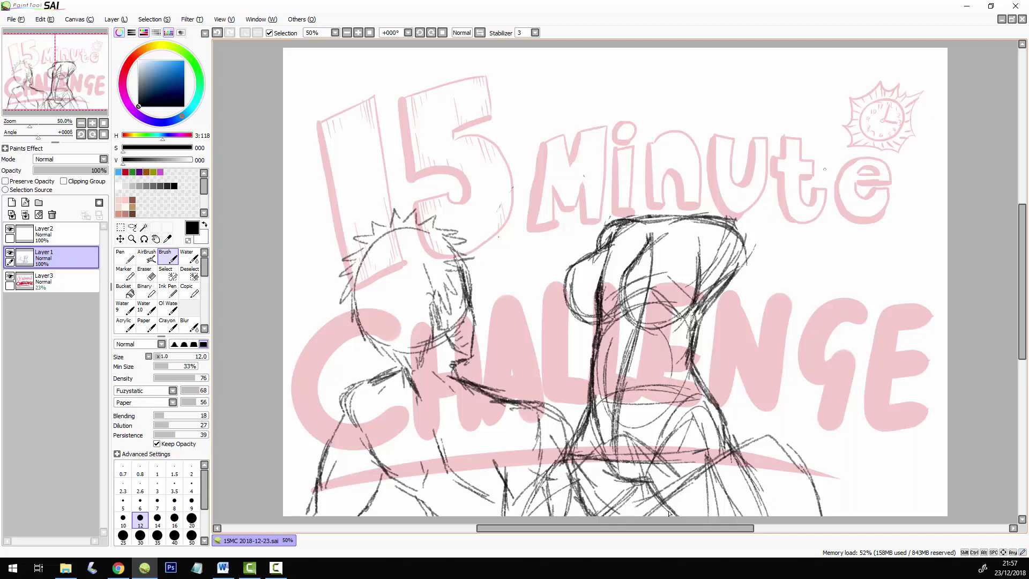
# Erase the rounded chest forms and the construction lines inside the second figure's torso.
pyautogui.press('e')
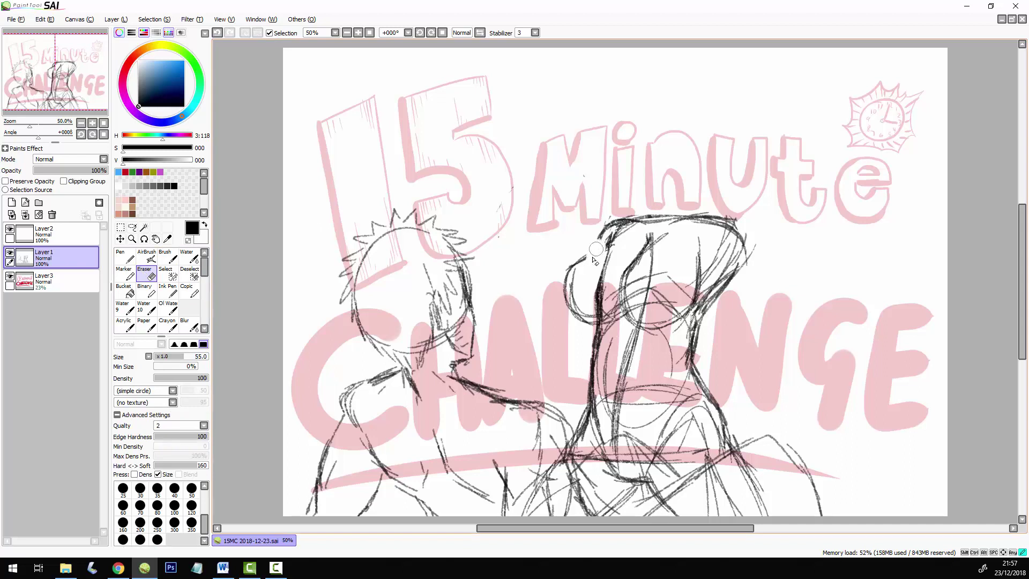
pyautogui.moveTo(596, 249)
pyautogui.mouseDown()
pyautogui.moveTo(578, 336)
pyautogui.moveTo(591, 305)
pyautogui.moveTo(590, 323)
pyautogui.mouseUp()
pyautogui.moveTo(628, 260)
pyautogui.mouseDown()
pyautogui.moveTo(609, 336)
pyautogui.moveTo(643, 235)
pyautogui.moveTo(667, 300)
pyautogui.moveTo(702, 252)
pyautogui.moveTo(741, 288)
pyautogui.moveTo(674, 326)
pyautogui.moveTo(622, 428)
pyautogui.moveTo(611, 407)
pyautogui.moveTo(650, 381)
pyautogui.moveTo(635, 456)
pyautogui.moveTo(691, 407)
pyautogui.mouseUp()
# Redraw two rounded chest forms just below the second figure's shoulder line with the Brush.
pyautogui.click(124, 257)
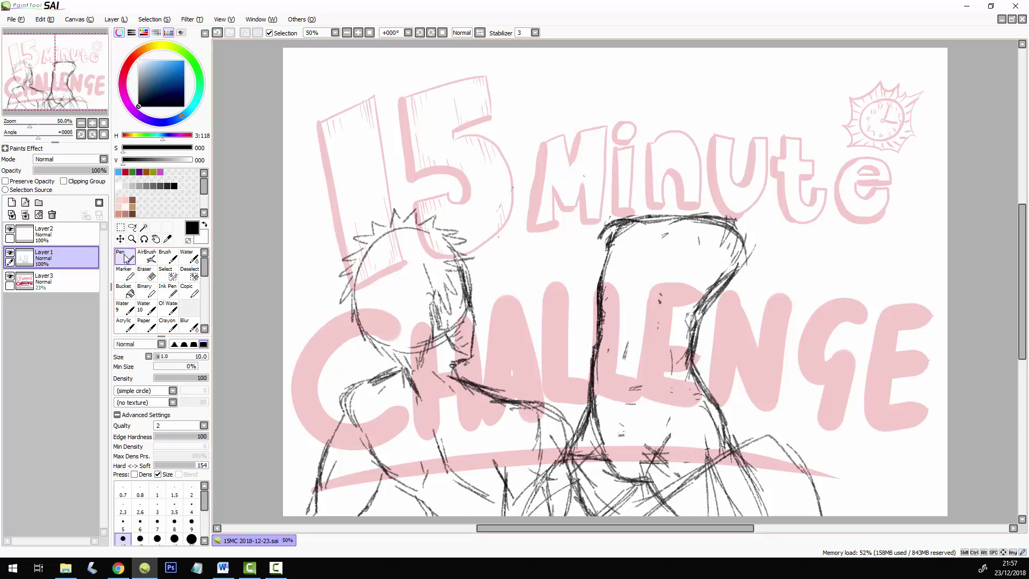
pyautogui.click(165, 256)
pyautogui.moveTo(612, 300)
pyautogui.mouseDown()
pyautogui.moveTo(643, 283)
pyautogui.moveTo(674, 305)
pyautogui.moveTo(643, 282)
pyautogui.moveTo(632, 290)
pyautogui.moveTo(641, 282)
pyautogui.moveTo(650, 297)
pyautogui.moveTo(721, 243)
pyautogui.mouseUp()
pyautogui.moveTo(642, 258)
pyautogui.mouseDown()
pyautogui.moveTo(722, 251)
pyautogui.moveTo(661, 242)
pyautogui.moveTo(714, 255)
pyautogui.moveTo(705, 231)
pyautogui.mouseUp()
pyautogui.moveTo(705, 237)
pyautogui.mouseDown()
pyautogui.moveTo(713, 249)
pyautogui.moveTo(696, 300)
pyautogui.mouseUp()
pyautogui.moveTo(621, 231)
pyautogui.mouseDown()
pyautogui.moveTo(584, 235)
pyautogui.moveTo(576, 302)
pyautogui.moveTo(642, 283)
pyautogui.moveTo(568, 257)
pyautogui.moveTo(586, 305)
pyautogui.moveTo(626, 296)
pyautogui.mouseUp()
pyautogui.moveTo(584, 251)
pyautogui.mouseDown()
pyautogui.moveTo(576, 310)
pyautogui.moveTo(567, 295)
pyautogui.moveTo(600, 303)
pyautogui.mouseUp()
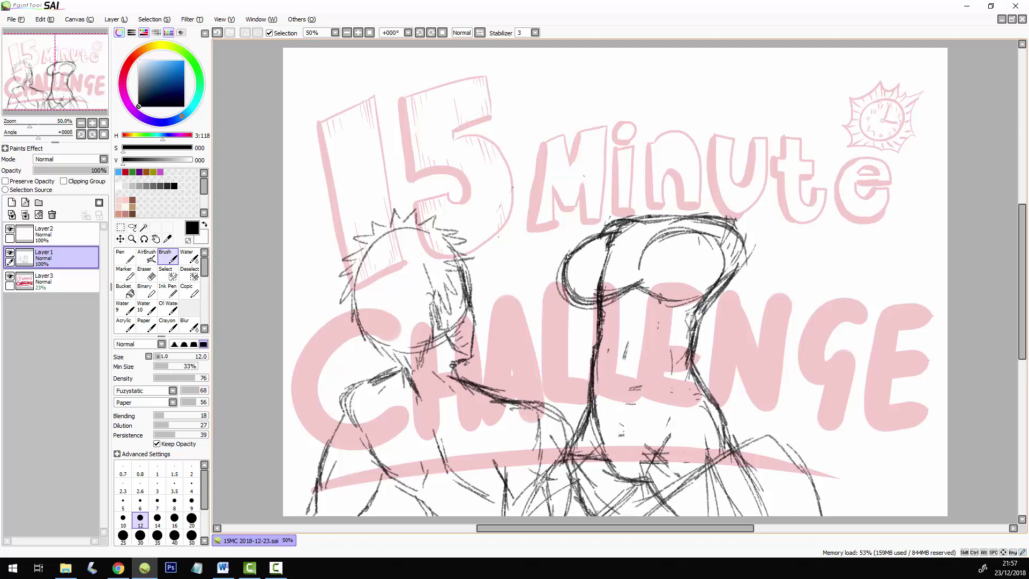
# Strengthen the outlines of both chest forms and extend the underside curve to the torso's right edge.
pyautogui.moveTo(560, 274)
pyautogui.mouseDown()
pyautogui.moveTo(634, 230)
pyautogui.moveTo(570, 252)
pyautogui.mouseUp()
pyautogui.moveTo(641, 232); pyautogui.dragTo(595, 240)
pyautogui.moveTo(638, 271)
pyautogui.mouseDown()
pyautogui.moveTo(664, 231)
pyautogui.moveTo(724, 229)
pyautogui.mouseUp()
pyautogui.moveTo(722, 251)
pyautogui.mouseDown()
pyautogui.moveTo(657, 238)
pyautogui.moveTo(637, 284)
pyautogui.mouseUp()
pyautogui.moveTo(630, 278); pyautogui.dragTo(693, 305)
pyautogui.moveTo(694, 297); pyautogui.dragTo(745, 287)
# Sketch the second figure's oval head above the shoulders, with a narrower jaw and short neck strokes.
pyautogui.moveTo(629, 147); pyautogui.dragTo(667, 206)
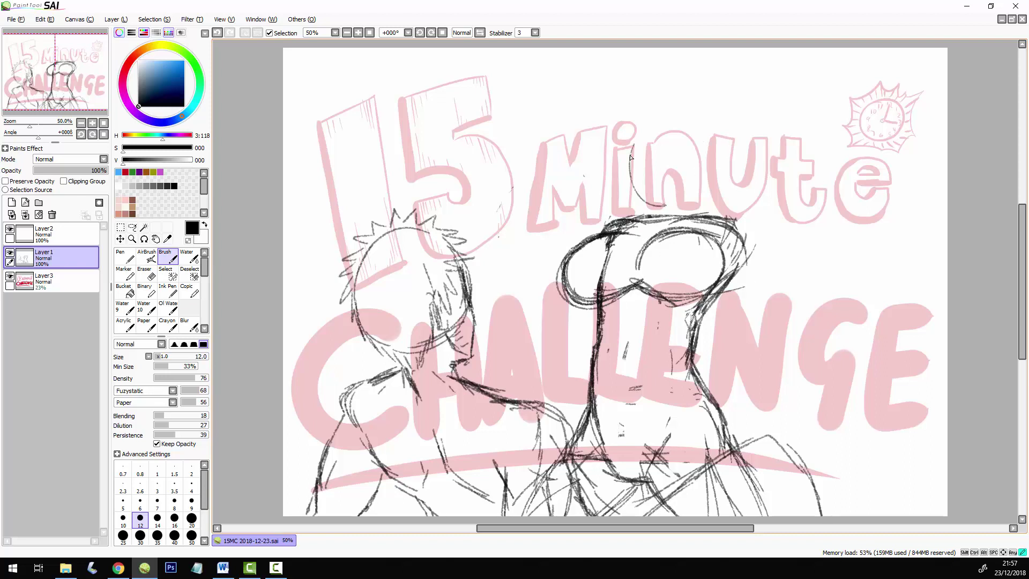
pyautogui.moveTo(696, 129); pyautogui.dragTo(665, 206)
pyautogui.moveTo(656, 140)
pyautogui.mouseDown()
pyautogui.moveTo(624, 203)
pyautogui.moveTo(646, 119)
pyautogui.mouseUp()
pyautogui.moveTo(645, 113)
pyautogui.mouseDown()
pyautogui.moveTo(707, 152)
pyautogui.moveTo(702, 179)
pyautogui.mouseUp()
pyautogui.moveTo(624, 161)
pyautogui.mouseDown()
pyautogui.moveTo(629, 185)
pyautogui.moveTo(703, 134)
pyautogui.moveTo(621, 160)
pyautogui.moveTo(704, 172)
pyautogui.moveTo(699, 210)
pyautogui.mouseUp()
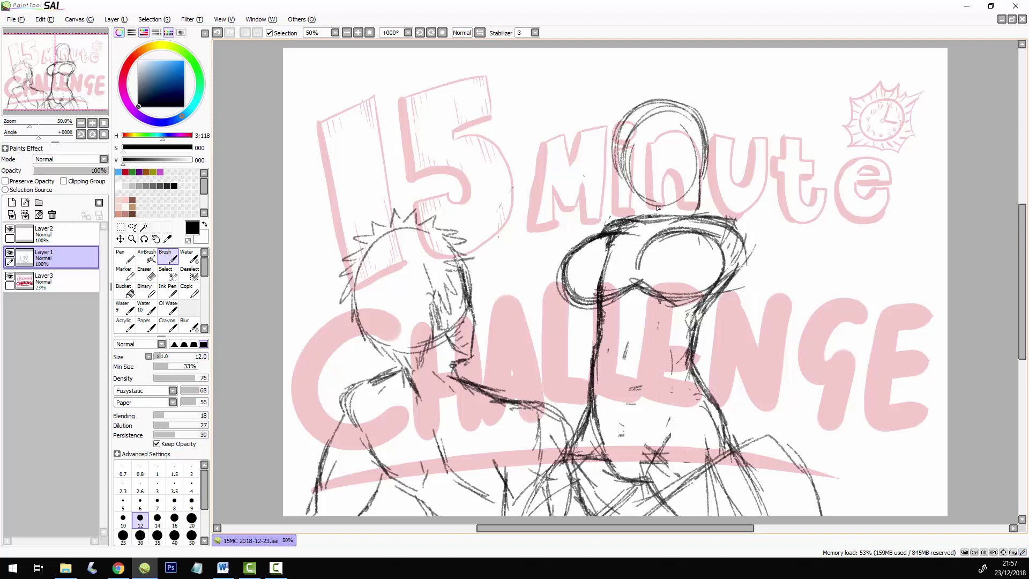
pyautogui.moveTo(615, 152)
pyautogui.mouseDown()
pyautogui.moveTo(655, 210)
pyautogui.moveTo(685, 186)
pyautogui.moveTo(671, 205)
pyautogui.mouseUp()
pyautogui.moveTo(688, 146)
pyautogui.mouseDown()
pyautogui.moveTo(667, 209)
pyautogui.moveTo(653, 215)
pyautogui.mouseUp()
pyautogui.moveTo(658, 211); pyautogui.dragTo(659, 232)
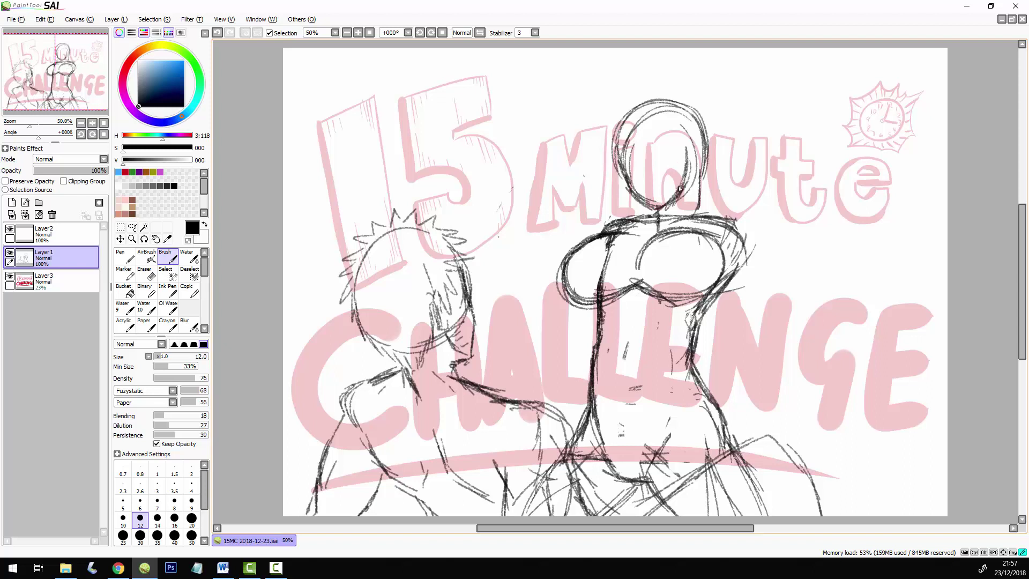
pyautogui.moveTo(696, 168)
pyautogui.mouseDown()
pyautogui.moveTo(698, 210)
pyautogui.moveTo(655, 229)
pyautogui.moveTo(703, 216)
pyautogui.moveTo(743, 224)
pyautogui.mouseUp()
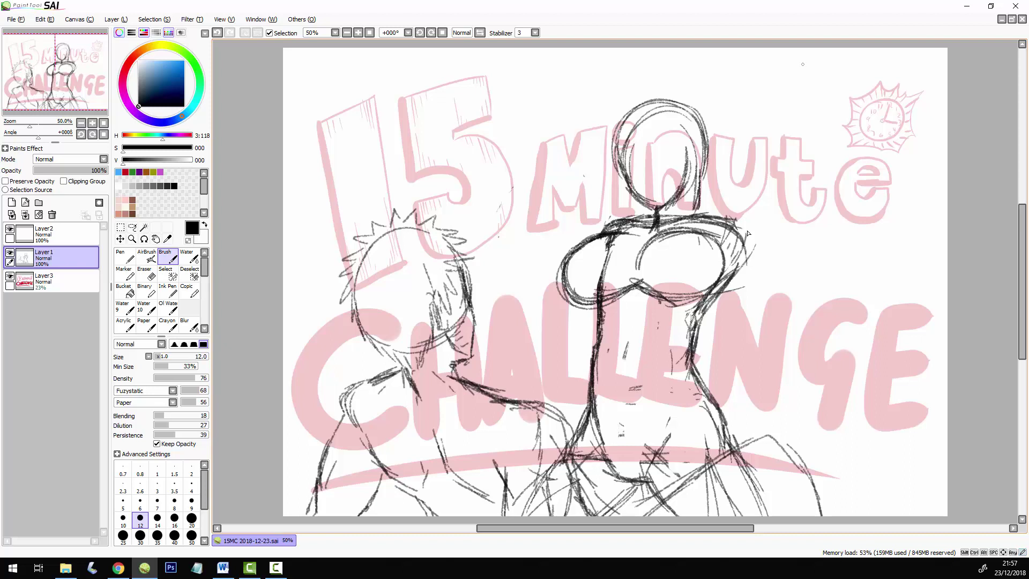
# Thicken the outline of the second figure's left chest form with extra strokes.
pyautogui.moveTo(563, 273)
pyautogui.mouseDown()
pyautogui.moveTo(595, 306)
pyautogui.moveTo(594, 241)
pyautogui.moveTo(609, 239)
pyautogui.mouseUp()
pyautogui.moveTo(565, 264)
pyautogui.mouseDown()
pyautogui.moveTo(622, 232)
pyautogui.moveTo(610, 236)
pyautogui.mouseUp()
pyautogui.moveTo(557, 252)
pyautogui.mouseDown()
pyautogui.moveTo(580, 254)
pyautogui.moveTo(586, 301)
pyautogui.mouseUp()
# Erase the rough chest outlines and redraw both forms with a heavier underside and small surface details.
pyautogui.press('e')
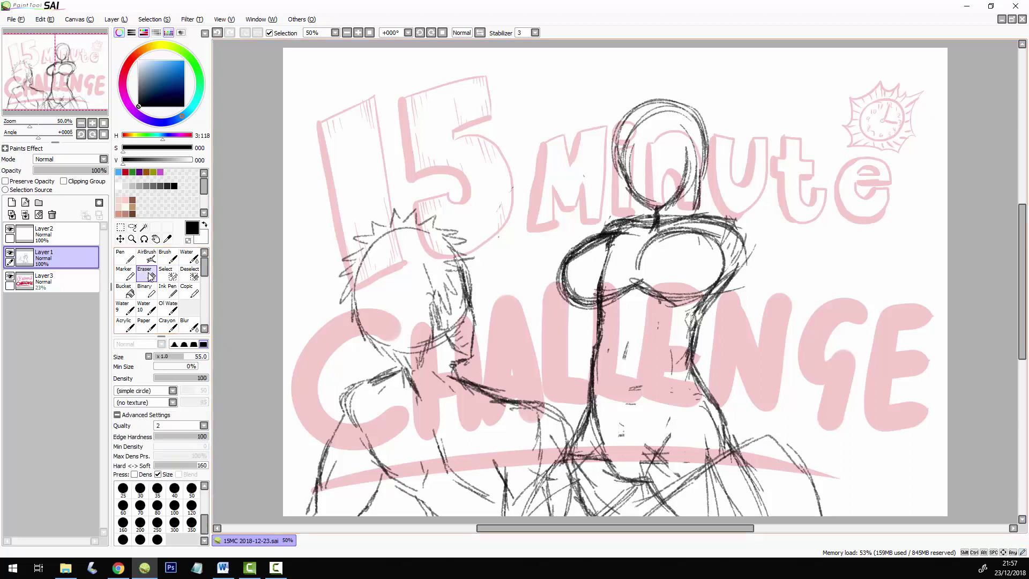
pyautogui.moveTo(599, 224)
pyautogui.mouseDown()
pyautogui.moveTo(608, 239)
pyautogui.moveTo(560, 263)
pyautogui.moveTo(598, 248)
pyautogui.moveTo(564, 284)
pyautogui.moveTo(553, 258)
pyautogui.moveTo(590, 308)
pyautogui.moveTo(569, 298)
pyautogui.moveTo(615, 295)
pyautogui.moveTo(601, 307)
pyautogui.moveTo(570, 272)
pyautogui.moveTo(589, 305)
pyautogui.moveTo(569, 251)
pyautogui.moveTo(697, 233)
pyautogui.moveTo(720, 294)
pyautogui.mouseUp()
pyautogui.click(129, 260)
pyautogui.click(168, 256)
pyautogui.moveTo(639, 280); pyautogui.dragTo(698, 305)
pyautogui.moveTo(645, 290)
pyautogui.mouseDown()
pyautogui.moveTo(658, 300)
pyautogui.moveTo(715, 271)
pyautogui.mouseUp()
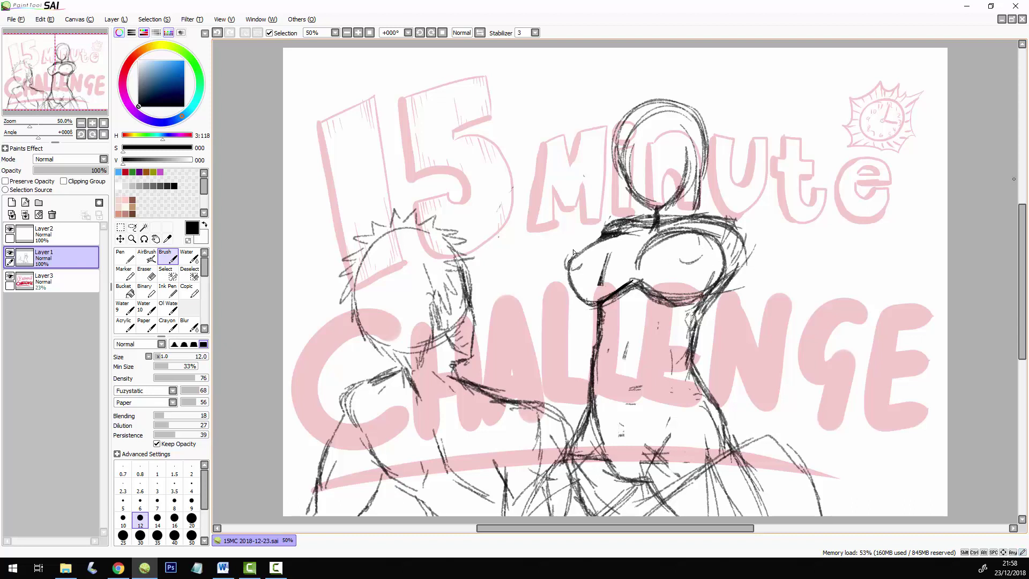
pyautogui.moveTo(574, 252); pyautogui.dragTo(571, 269)
pyautogui.moveTo(688, 247); pyautogui.dragTo(693, 254)
# Sketch the second figure's right shoulder and hanging arm, plus a slanting arm line on the left side.
pyautogui.moveTo(646, 218)
pyautogui.mouseDown()
pyautogui.moveTo(606, 225)
pyautogui.moveTo(737, 216)
pyautogui.moveTo(761, 241)
pyautogui.moveTo(769, 261)
pyautogui.moveTo(730, 368)
pyautogui.mouseUp()
pyautogui.moveTo(749, 247); pyautogui.dragTo(727, 424)
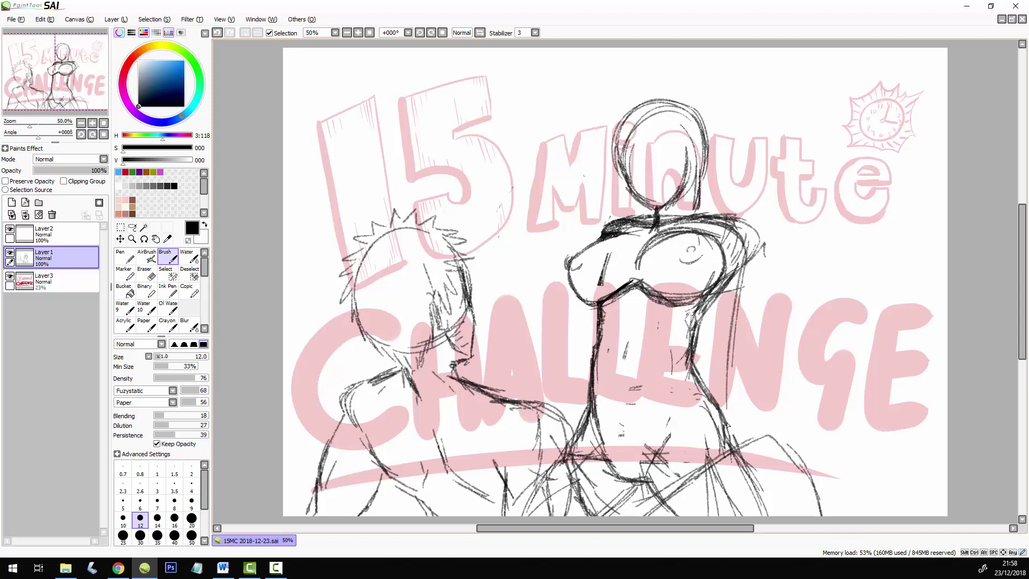
pyautogui.moveTo(744, 237); pyautogui.dragTo(764, 326)
pyautogui.moveTo(597, 249); pyautogui.dragTo(529, 351)
pyautogui.moveTo(750, 236)
pyautogui.mouseDown()
pyautogui.moveTo(759, 349)
pyautogui.moveTo(730, 358)
pyautogui.mouseUp()
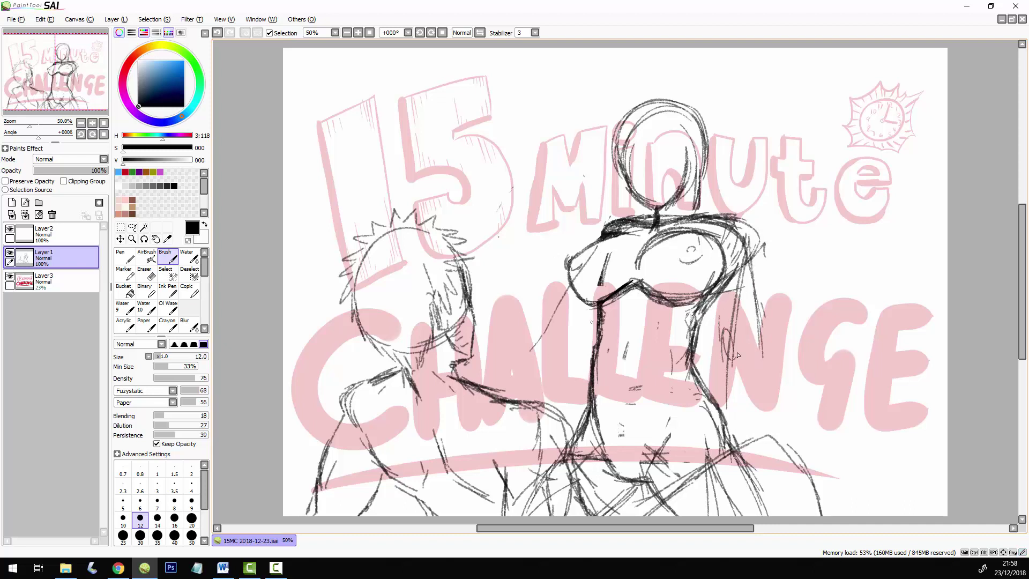
# Add a small oval beside the left waist and sketch a panel running from the left shoulder to the ribs.
pyautogui.moveTo(585, 320); pyautogui.dragTo(576, 365)
pyautogui.moveTo(622, 235); pyautogui.dragTo(633, 343)
pyautogui.moveTo(628, 278); pyautogui.dragTo(631, 329)
pyautogui.moveTo(594, 347); pyautogui.dragTo(643, 336)
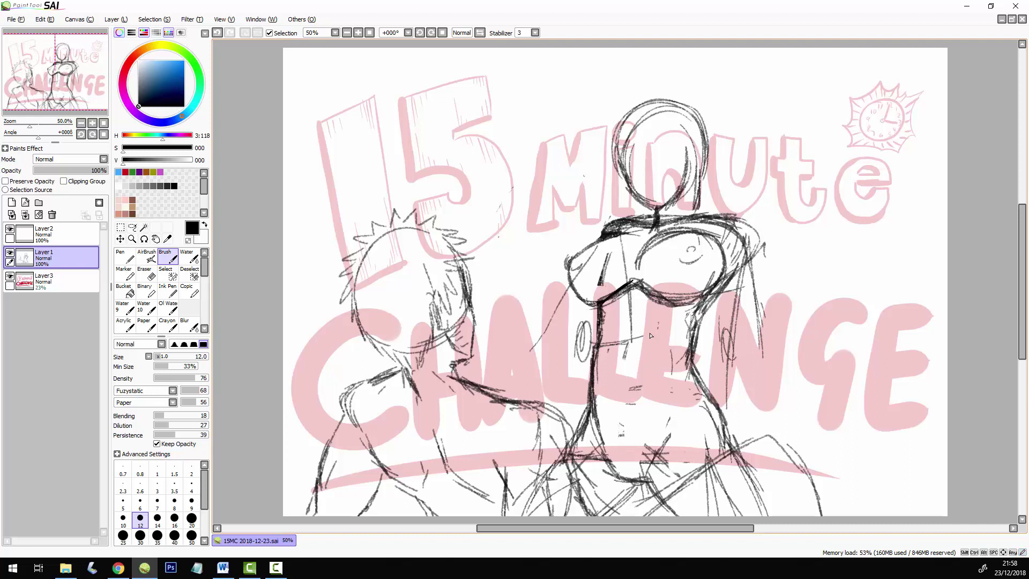
pyautogui.moveTo(623, 234); pyautogui.dragTo(636, 308)
pyautogui.moveTo(640, 323)
pyautogui.mouseDown()
pyautogui.moveTo(637, 303)
pyautogui.moveTo(595, 346)
pyautogui.mouseUp()
# Sketch a flared triangular outline from the right shoulder around the lower end of the arm.
pyautogui.moveTo(742, 226); pyautogui.dragTo(770, 319)
pyautogui.moveTo(753, 274); pyautogui.dragTo(780, 351)
pyautogui.moveTo(736, 342); pyautogui.dragTo(793, 363)
pyautogui.moveTo(788, 349)
pyautogui.mouseDown()
pyautogui.moveTo(757, 280)
pyautogui.moveTo(788, 362)
pyautogui.mouseUp()
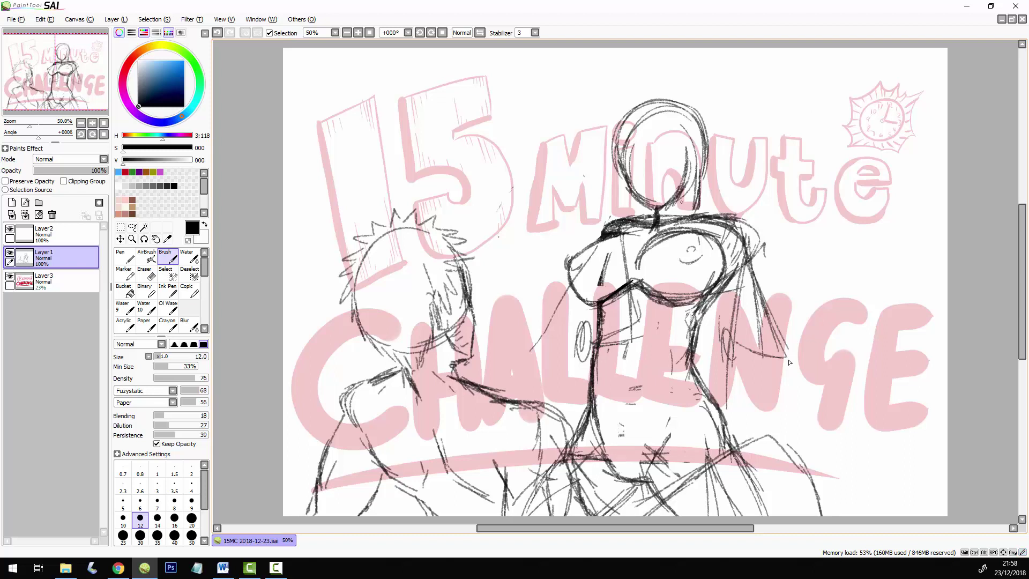
# Try face guidelines and eyes on the second figure's head, clearing the trial features with the Eraser.
pyautogui.moveTo(635, 197); pyautogui.dragTo(621, 124)
pyautogui.moveTo(626, 175)
pyautogui.mouseDown()
pyautogui.moveTo(639, 106)
pyautogui.moveTo(664, 98)
pyautogui.moveTo(637, 116)
pyautogui.moveTo(654, 210)
pyautogui.moveTo(686, 154)
pyautogui.moveTo(677, 168)
pyautogui.moveTo(675, 159)
pyautogui.mouseUp()
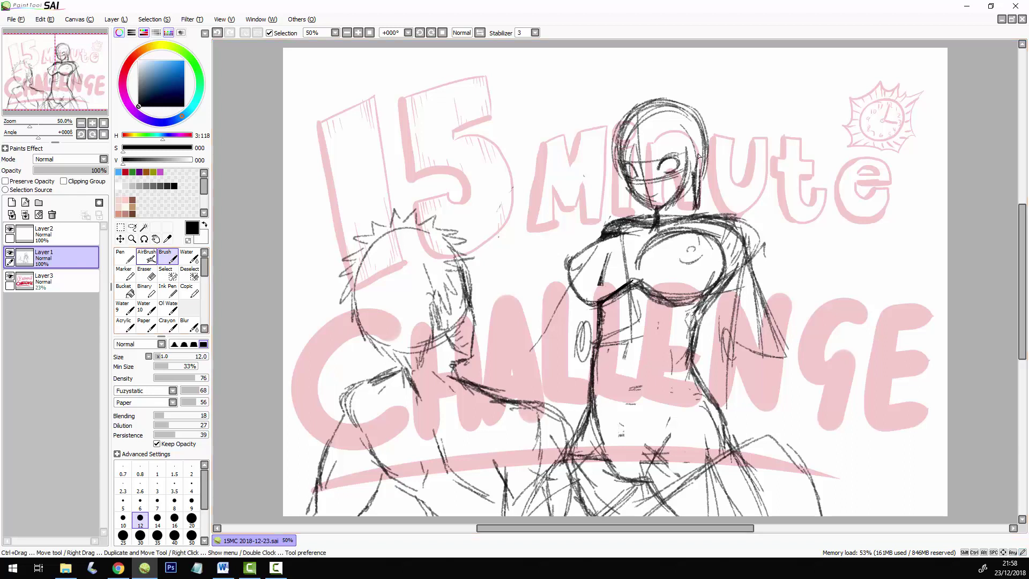
pyautogui.click(146, 274)
pyautogui.moveTo(624, 147)
pyautogui.mouseDown()
pyautogui.moveTo(635, 177)
pyautogui.moveTo(667, 160)
pyautogui.moveTo(649, 193)
pyautogui.moveTo(640, 159)
pyautogui.mouseUp()
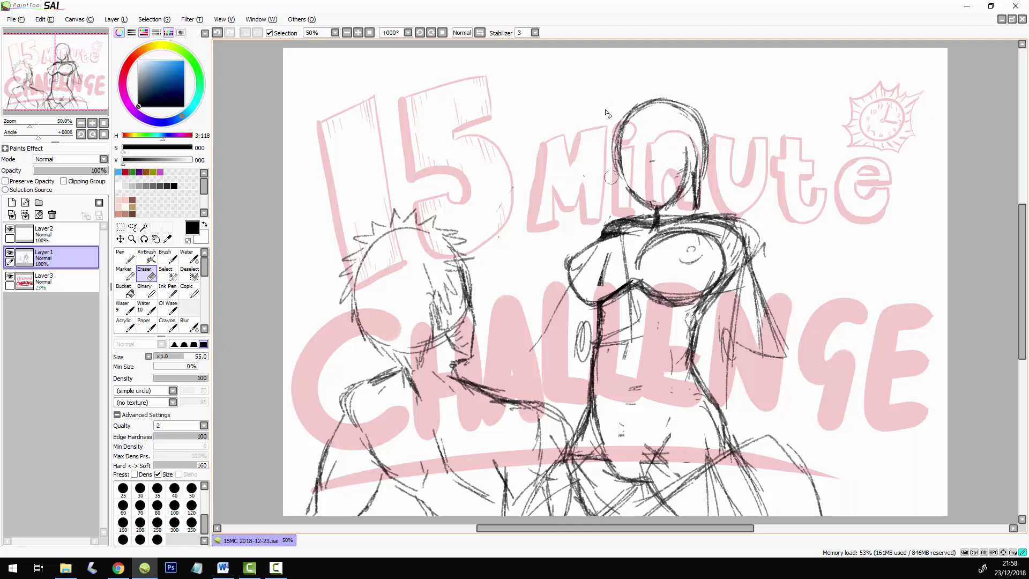
# Draw face guidelines, eyes and a mouth on the second figure's head, and add a midline down the torso.
pyautogui.press('b')
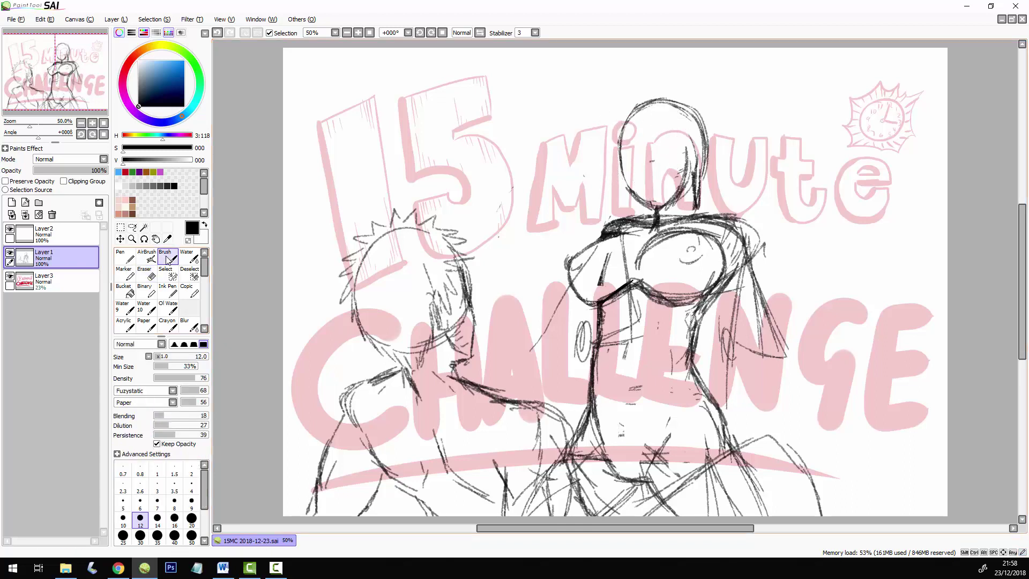
pyautogui.moveTo(646, 107)
pyautogui.mouseDown()
pyautogui.moveTo(620, 149)
pyautogui.moveTo(653, 211)
pyautogui.mouseUp()
pyautogui.moveTo(628, 177); pyautogui.dragTo(686, 172)
pyautogui.moveTo(623, 157)
pyautogui.mouseDown()
pyautogui.moveTo(700, 146)
pyautogui.moveTo(705, 173)
pyautogui.moveTo(680, 150)
pyautogui.moveTo(654, 197)
pyautogui.mouseUp()
pyautogui.moveTo(643, 133); pyautogui.dragTo(657, 213)
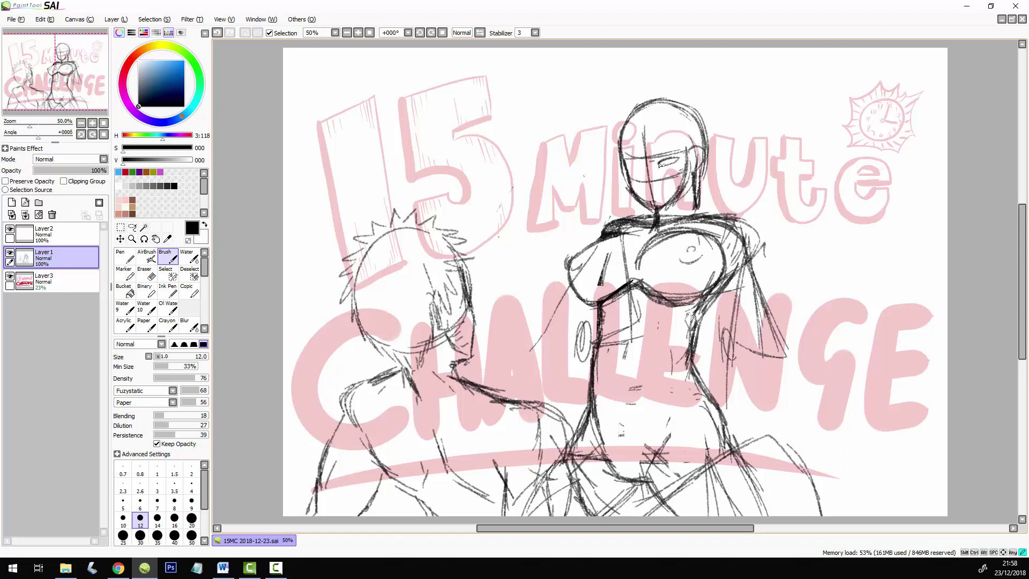
pyautogui.moveTo(659, 164)
pyautogui.mouseDown()
pyautogui.moveTo(673, 160)
pyautogui.moveTo(627, 166)
pyautogui.moveTo(677, 194)
pyautogui.moveTo(631, 191)
pyautogui.mouseUp()
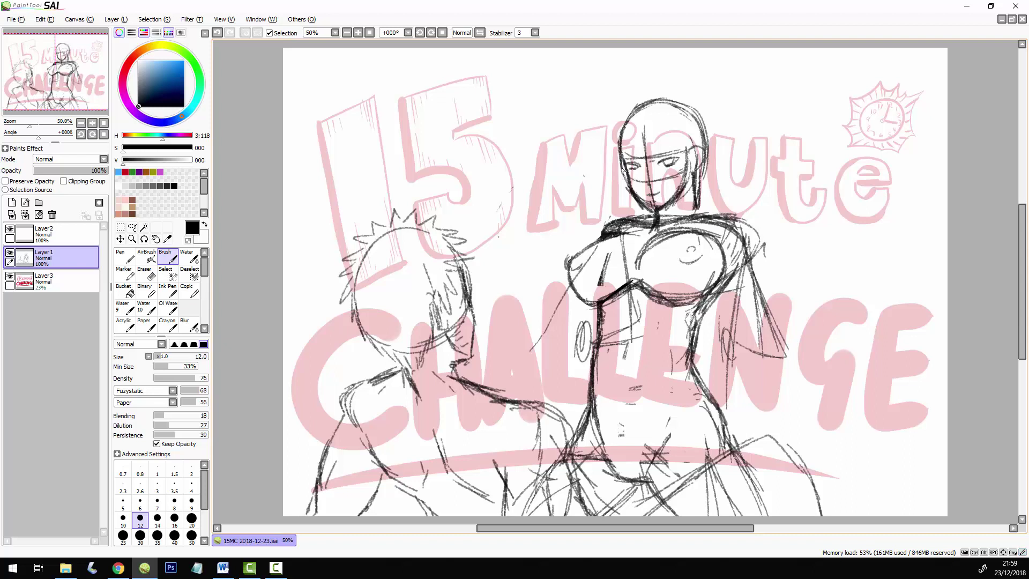
pyautogui.moveTo(657, 232); pyautogui.dragTo(629, 223)
pyautogui.moveTo(635, 301); pyautogui.dragTo(629, 410)
# Lower the opacity of Layer1 to 42%.
pyautogui.click(69, 170)
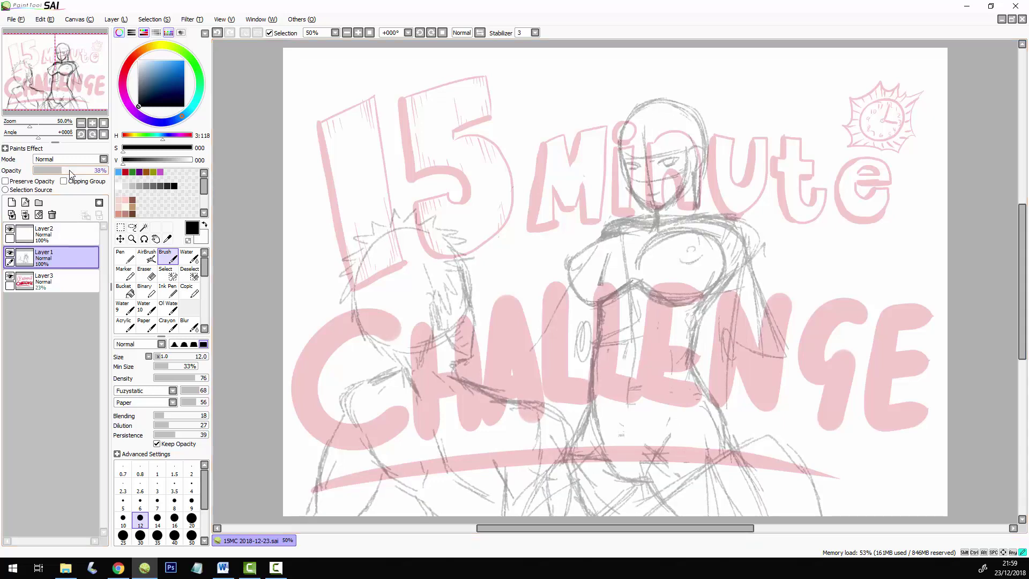
pyautogui.click(70, 172)
pyautogui.click(70, 171)
# On Layer2, draw the second figure's jawline from both cheeks to the chin with the Brush at size 9.
pyautogui.click(78, 236)
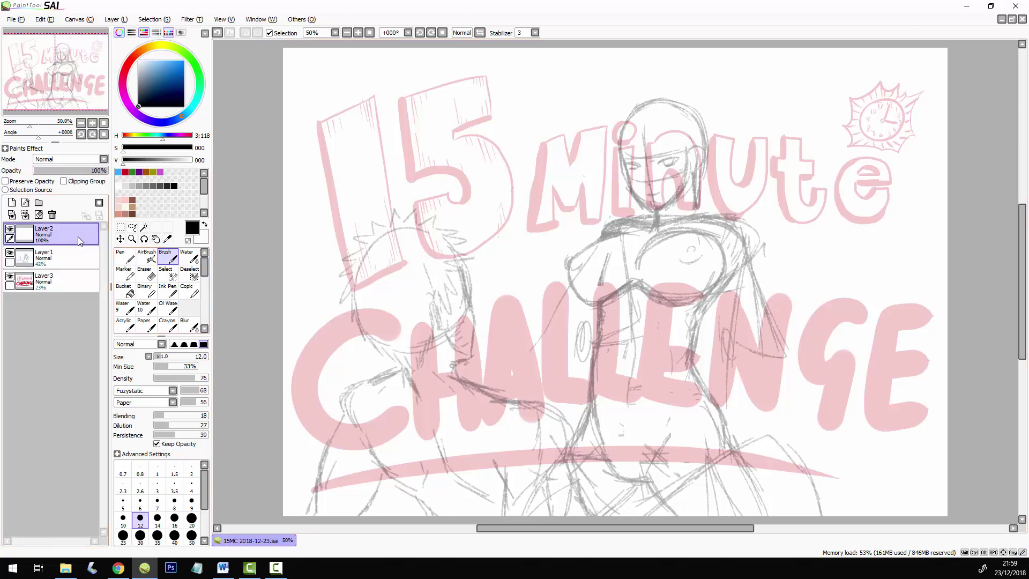
pyautogui.click(358, 32)
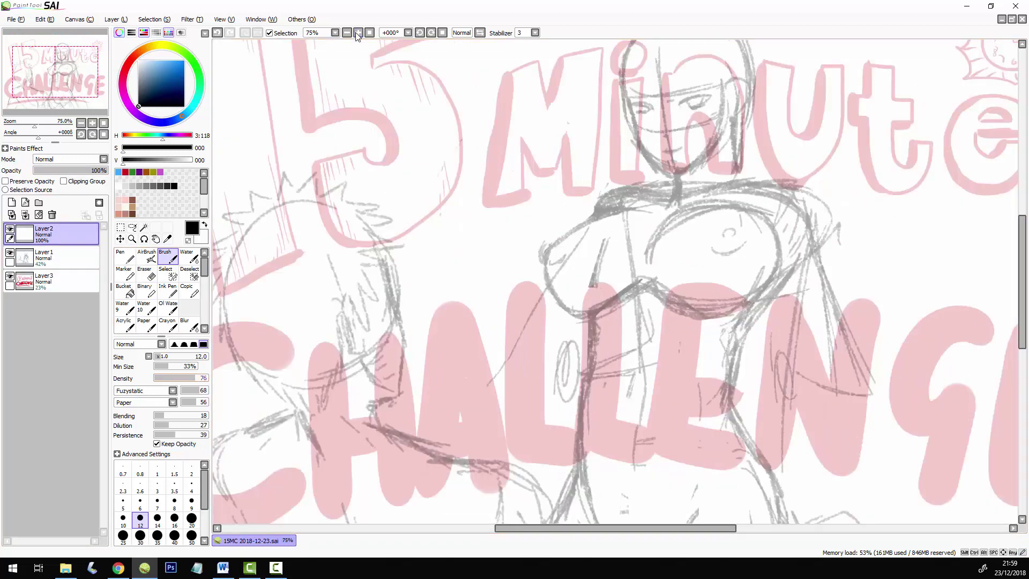
pyautogui.click(191, 485)
pyautogui.moveTo(1024, 299); pyautogui.dragTo(1023, 256)
pyautogui.moveTo(625, 161); pyautogui.dragTo(638, 212)
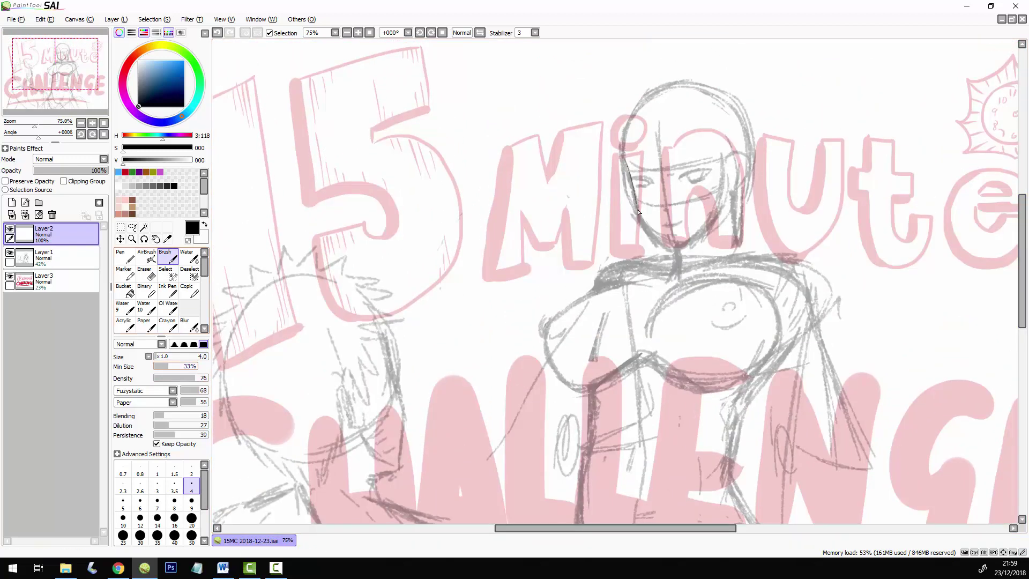
pyautogui.click(160, 357)
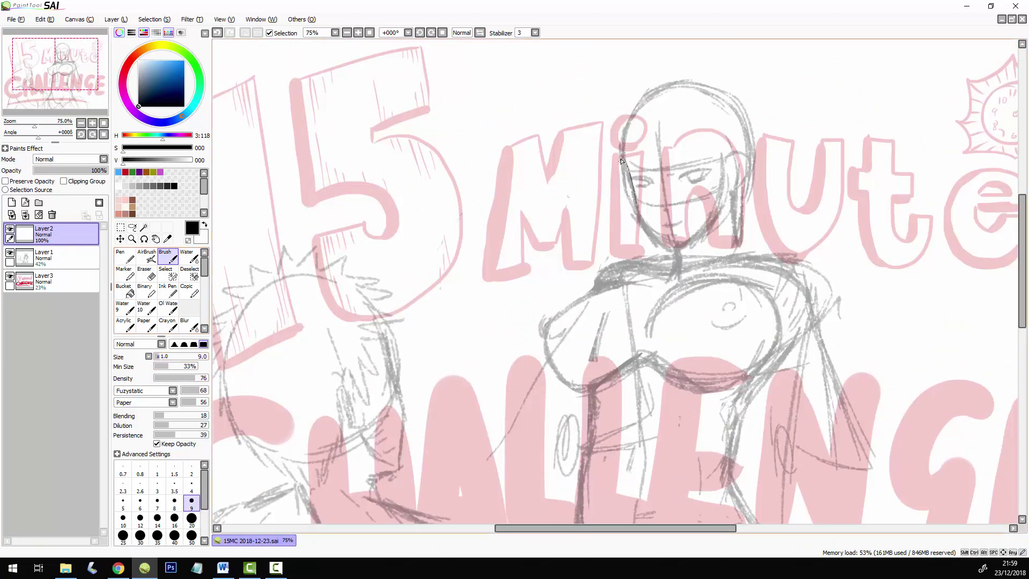
pyautogui.moveTo(621, 161)
pyautogui.mouseDown()
pyautogui.moveTo(637, 215)
pyautogui.moveTo(671, 248)
pyautogui.moveTo(717, 228)
pyautogui.moveTo(723, 210)
pyautogui.mouseUp()
pyautogui.moveTo(701, 243); pyautogui.dragTo(725, 201)
pyautogui.moveTo(722, 205); pyautogui.dragTo(728, 187)
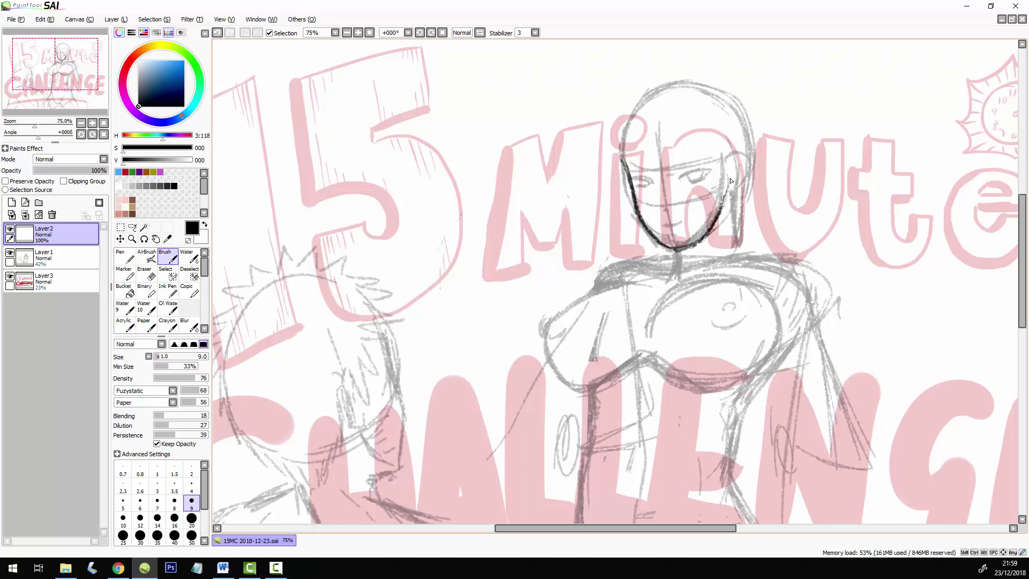
# Draw pointed hair locks framing both sides of the second figure's face down to the shoulders.
pyautogui.moveTo(695, 139); pyautogui.dragTo(718, 210)
pyautogui.moveTo(703, 170); pyautogui.dragTo(721, 271)
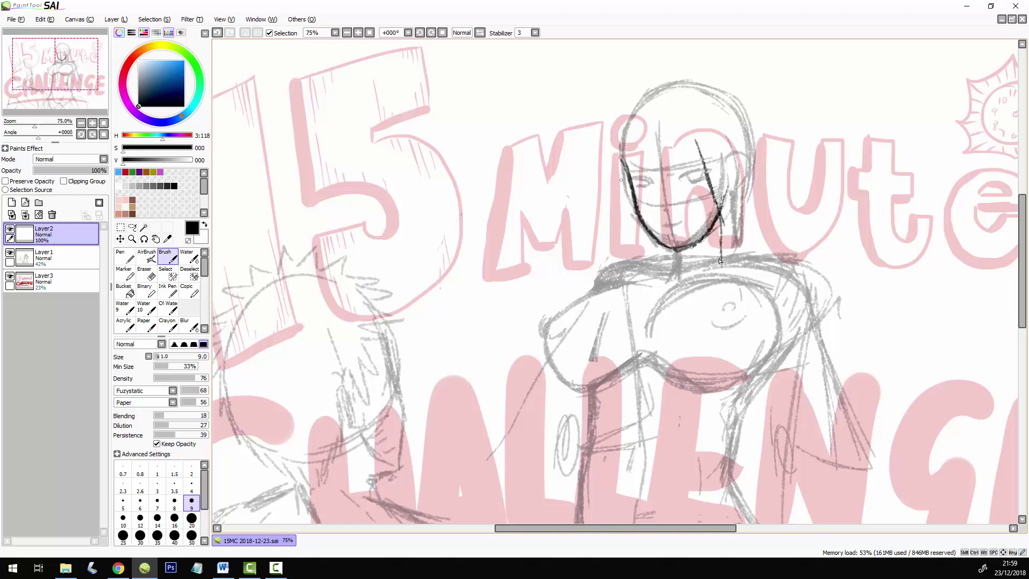
pyautogui.moveTo(609, 169)
pyautogui.mouseDown()
pyautogui.moveTo(628, 202)
pyautogui.moveTo(630, 272)
pyautogui.mouseUp()
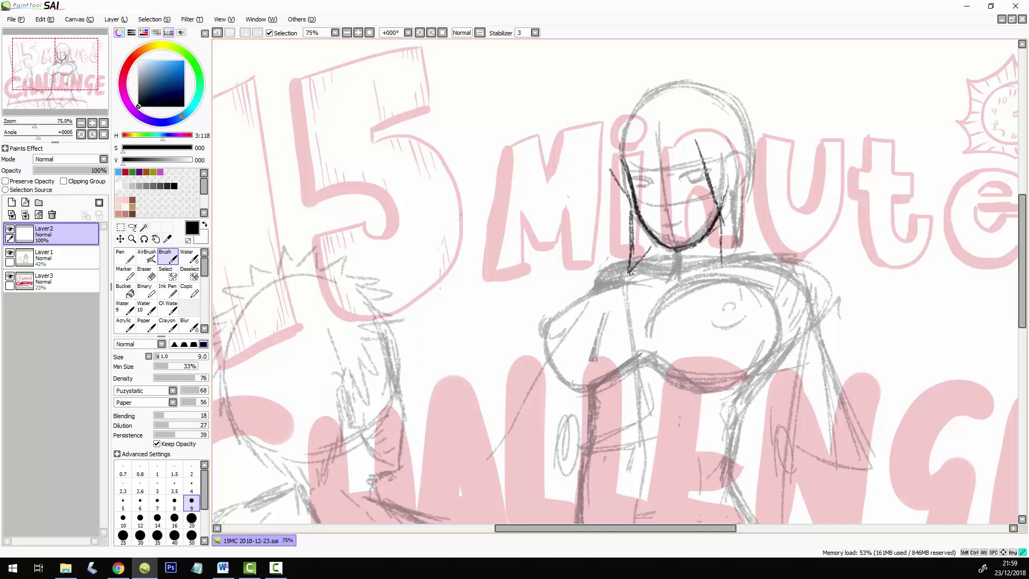
pyautogui.moveTo(718, 217); pyautogui.dragTo(721, 269)
pyautogui.moveTo(734, 149); pyautogui.dragTo(742, 214)
pyautogui.moveTo(741, 181)
pyautogui.mouseDown()
pyautogui.moveTo(723, 257)
pyautogui.moveTo(742, 231)
pyautogui.mouseUp()
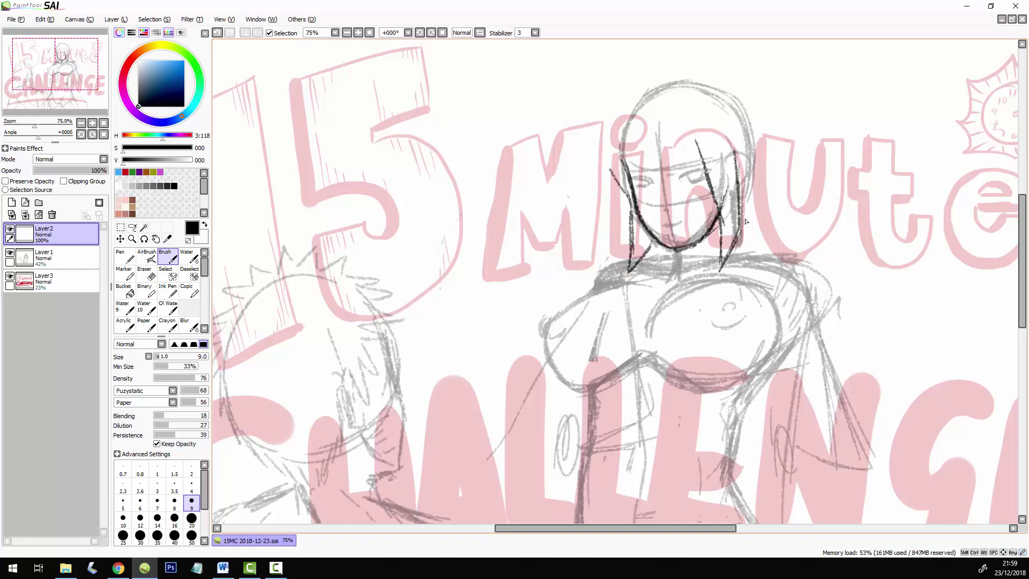
# Draw the second figure's right-hand shoulder and arm outline, with an angular chest line running down to the hand and an outer edge to the elbow.
pyautogui.moveTo(676, 329); pyautogui.dragTo(734, 275)
pyautogui.moveTo(694, 306); pyautogui.dragTo(738, 275)
pyautogui.moveTo(682, 318); pyautogui.dragTo(779, 431)
pyautogui.moveTo(724, 374); pyautogui.dragTo(778, 427)
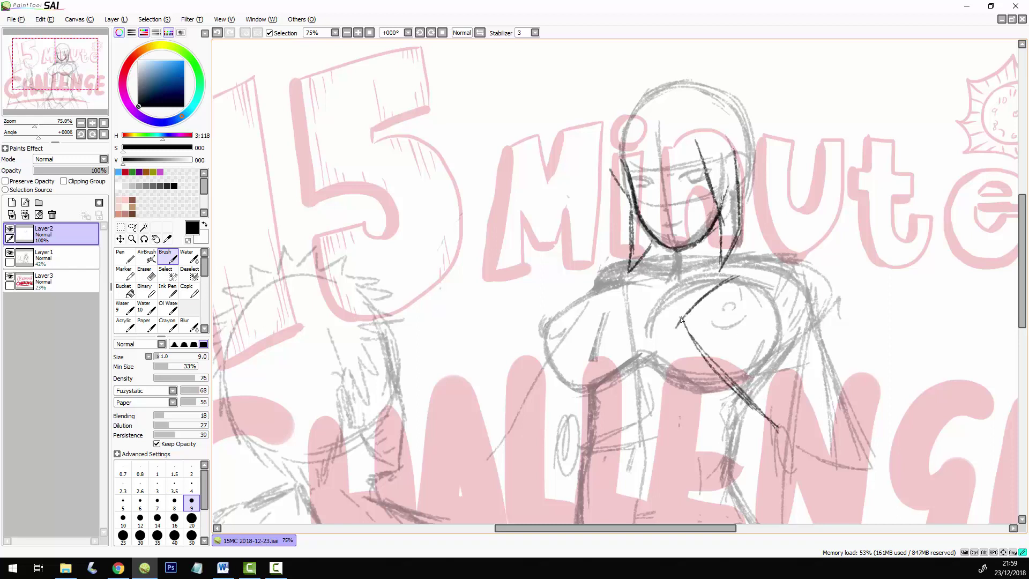
pyautogui.moveTo(681, 319)
pyautogui.mouseDown()
pyautogui.moveTo(741, 395)
pyautogui.moveTo(736, 274)
pyautogui.moveTo(762, 245)
pyautogui.moveTo(772, 281)
pyautogui.moveTo(762, 247)
pyautogui.moveTo(822, 302)
pyautogui.moveTo(847, 378)
pyautogui.mouseUp()
pyautogui.moveTo(824, 314); pyautogui.dragTo(860, 396)
pyautogui.moveTo(829, 363)
pyautogui.mouseDown()
pyautogui.moveTo(855, 384)
pyautogui.moveTo(879, 442)
pyautogui.moveTo(858, 478)
pyautogui.mouseUp()
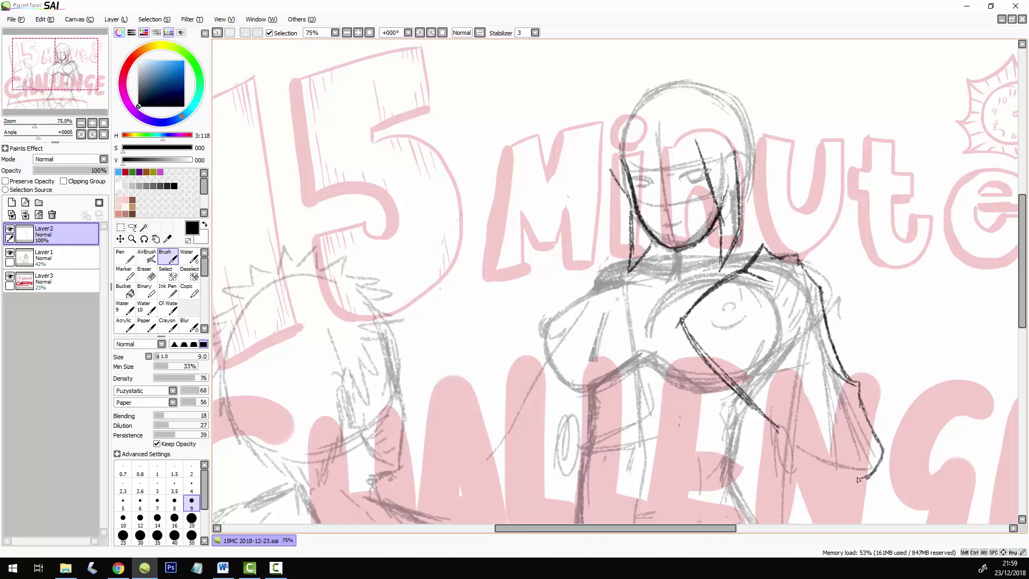
# Draw the left-hand armhole line and the collar piece on the shoulder, and hatch the hair lock beside the neck.
pyautogui.moveTo(579, 305)
pyautogui.mouseDown()
pyautogui.moveTo(550, 369)
pyautogui.moveTo(556, 399)
pyautogui.moveTo(552, 355)
pyautogui.mouseUp()
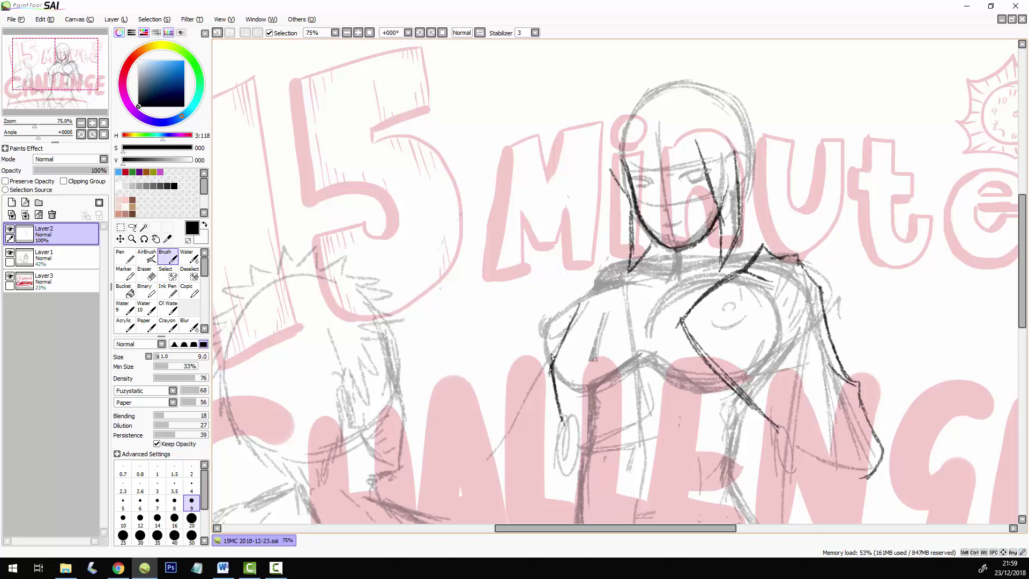
pyautogui.moveTo(569, 321)
pyautogui.mouseDown()
pyautogui.moveTo(594, 289)
pyautogui.moveTo(647, 272)
pyautogui.moveTo(655, 255)
pyautogui.moveTo(647, 274)
pyautogui.moveTo(635, 260)
pyautogui.moveTo(615, 269)
pyautogui.moveTo(634, 211)
pyautogui.mouseUp()
pyautogui.moveTo(637, 225)
pyautogui.mouseDown()
pyautogui.moveTo(636, 261)
pyautogui.moveTo(650, 244)
pyautogui.mouseUp()
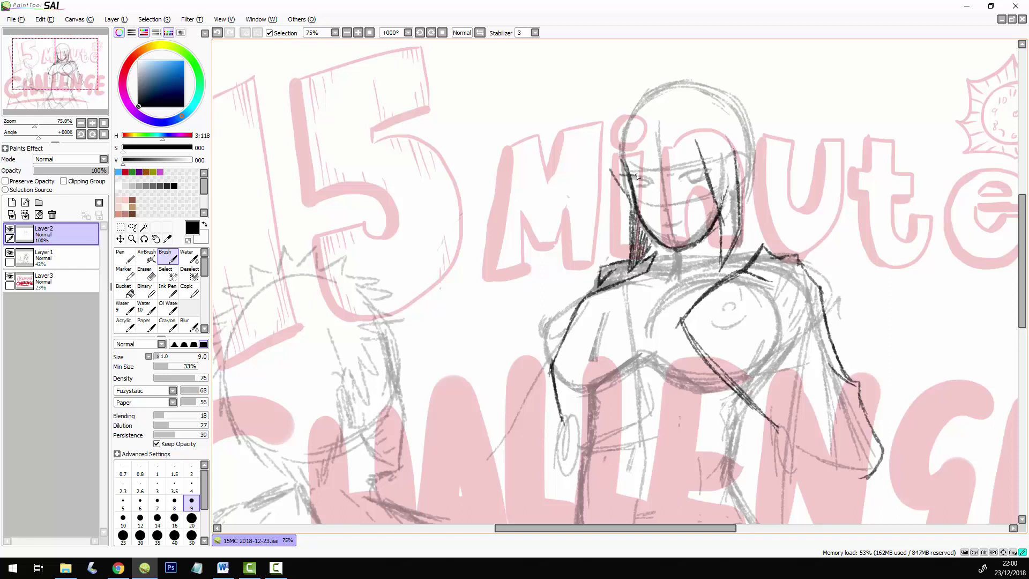
# Draw a straight-cut fringe across the second figure's forehead and the hair outline from the left cheek up to the crown.
pyautogui.moveTo(641, 144); pyautogui.dragTo(637, 177)
pyautogui.moveTo(659, 142)
pyautogui.mouseDown()
pyautogui.moveTo(671, 180)
pyautogui.moveTo(690, 142)
pyautogui.moveTo(708, 172)
pyautogui.mouseUp()
pyautogui.moveTo(615, 174)
pyautogui.mouseDown()
pyautogui.moveTo(623, 116)
pyautogui.moveTo(605, 167)
pyautogui.moveTo(643, 95)
pyautogui.mouseUp()
pyautogui.moveTo(619, 133)
pyautogui.mouseDown()
pyautogui.moveTo(691, 79)
pyautogui.moveTo(714, 85)
pyautogui.mouseUp()
pyautogui.moveTo(634, 107)
pyautogui.mouseDown()
pyautogui.moveTo(673, 82)
pyautogui.moveTo(737, 105)
pyautogui.mouseUp()
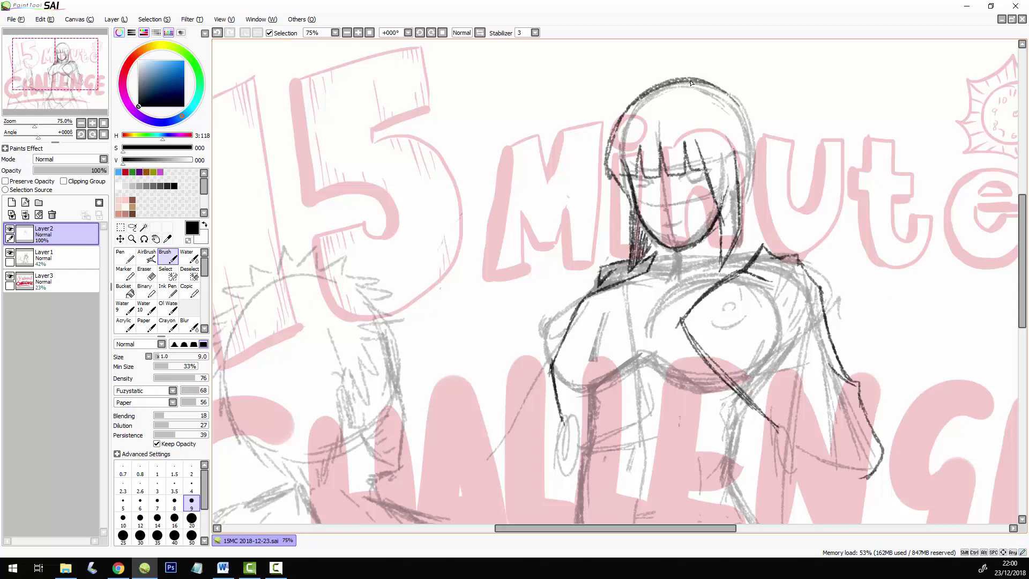
# Continue the hair outline from the crown down to the right-hand shoulder, and draw a curved headband across the top of the head.
pyautogui.moveTo(690, 79); pyautogui.dragTo(748, 140)
pyautogui.moveTo(734, 98); pyautogui.dragTo(753, 197)
pyautogui.moveTo(750, 133); pyautogui.dragTo(761, 210)
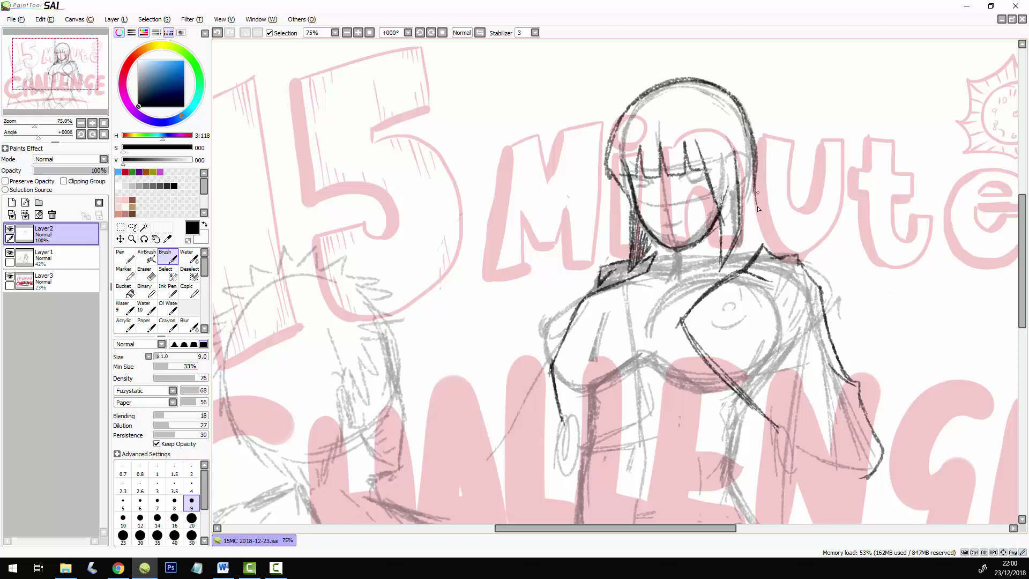
pyautogui.moveTo(754, 153); pyautogui.dragTo(772, 237)
pyautogui.moveTo(753, 177); pyautogui.dragTo(782, 258)
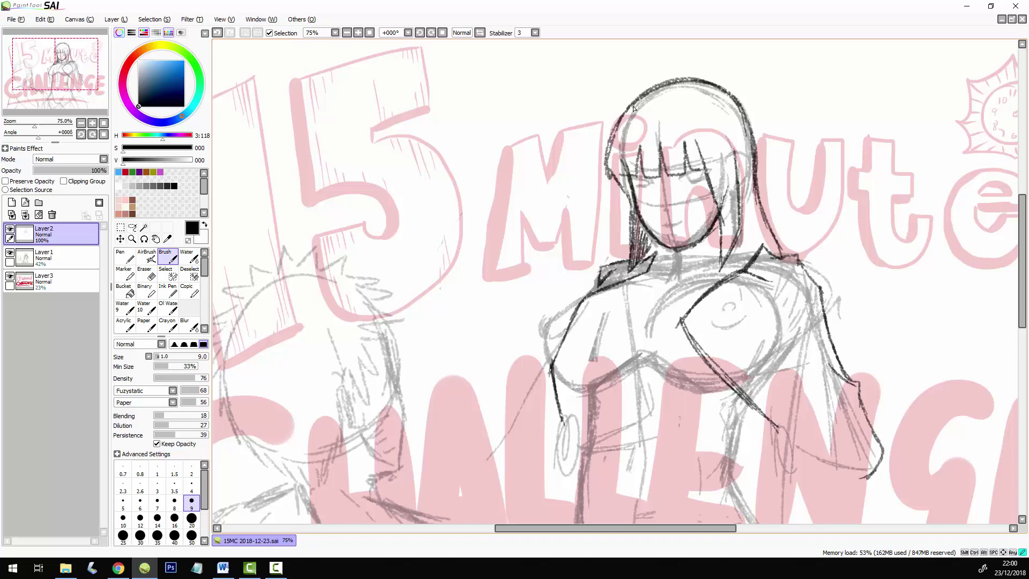
pyautogui.moveTo(633, 111); pyautogui.dragTo(733, 99)
pyautogui.moveTo(619, 132); pyautogui.dragTo(742, 108)
pyautogui.moveTo(643, 110)
pyautogui.mouseDown()
pyautogui.moveTo(635, 133)
pyautogui.moveTo(623, 122)
pyautogui.moveTo(652, 117)
pyautogui.moveTo(647, 126)
pyautogui.mouseUp()
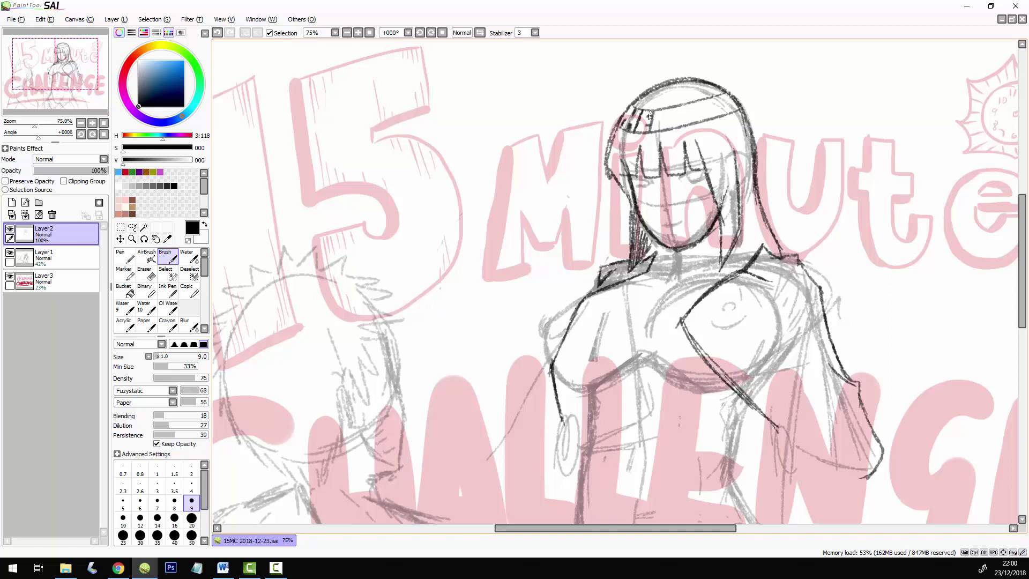
pyautogui.moveTo(658, 109); pyautogui.dragTo(671, 132)
pyautogui.moveTo(692, 116)
pyautogui.mouseDown()
pyautogui.moveTo(686, 131)
pyautogui.moveTo(677, 118)
pyautogui.moveTo(689, 122)
pyautogui.moveTo(694, 104)
pyautogui.moveTo(699, 125)
pyautogui.moveTo(688, 129)
pyautogui.moveTo(730, 114)
pyautogui.mouseUp()
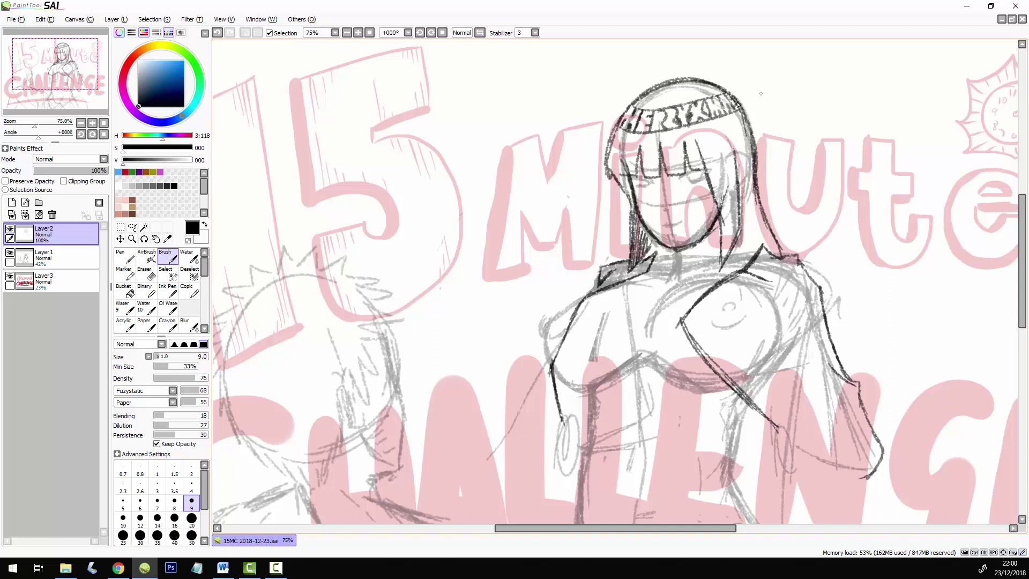
pyautogui.hotkey('ctrl', 'z')
pyautogui.hotkey('ctrl', 'z')
pyautogui.hotkey('ctrl', 'z')
pyautogui.hotkey('ctrl', 'z')
pyautogui.hotkey('ctrl', 'z')
pyautogui.hotkey('ctrl', 'z')
pyautogui.hotkey('ctrl', 'z')
pyautogui.hotkey('ctrl', 'z')
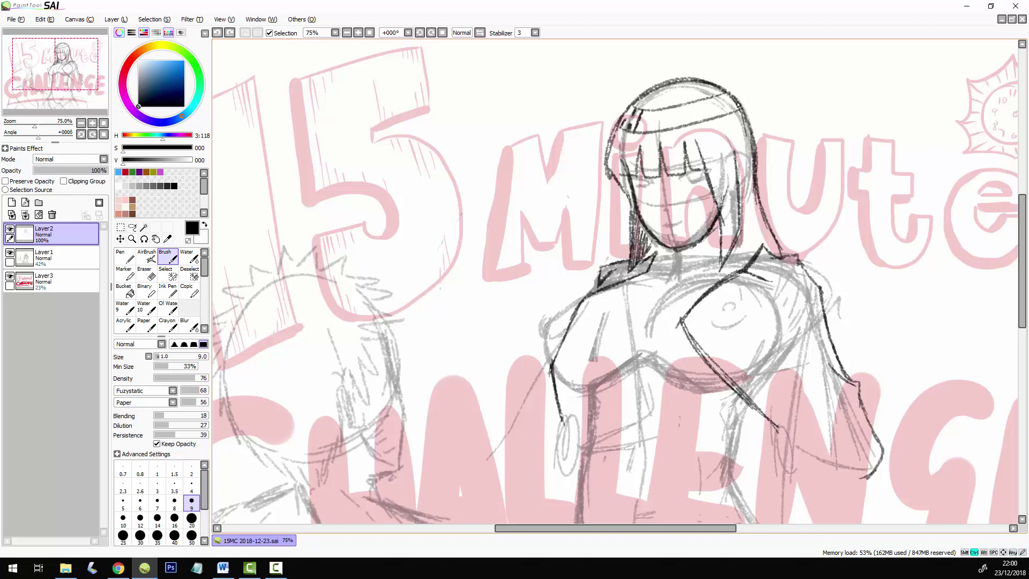
pyautogui.hotkey('ctrl', 'z')
# Draw block lettering along the full width of the headband.
pyautogui.moveTo(642, 112)
pyautogui.mouseDown()
pyautogui.moveTo(633, 131)
pyautogui.moveTo(651, 130)
pyautogui.moveTo(661, 113)
pyautogui.moveTo(673, 129)
pyautogui.mouseUp()
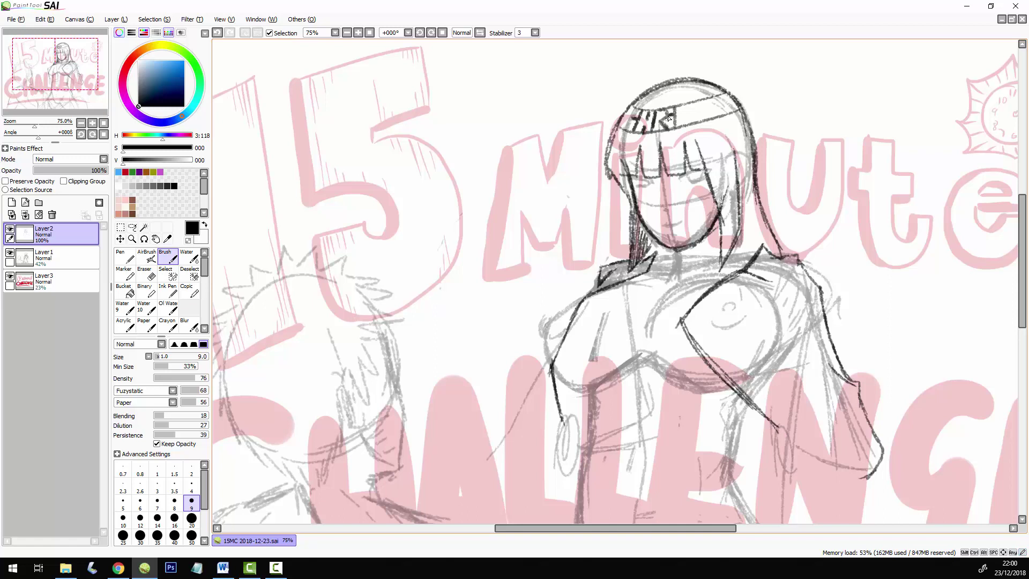
pyautogui.moveTo(686, 105)
pyautogui.mouseDown()
pyautogui.moveTo(684, 125)
pyautogui.moveTo(690, 110)
pyautogui.moveTo(683, 119)
pyautogui.moveTo(699, 124)
pyautogui.mouseUp()
pyautogui.moveTo(694, 113); pyautogui.dragTo(699, 123)
pyautogui.moveTo(694, 114)
pyautogui.mouseDown()
pyautogui.moveTo(718, 99)
pyautogui.moveTo(703, 101)
pyautogui.moveTo(712, 116)
pyautogui.moveTo(709, 98)
pyautogui.moveTo(715, 121)
pyautogui.mouseUp()
pyautogui.moveTo(716, 94); pyautogui.dragTo(724, 114)
pyautogui.moveTo(724, 110)
pyautogui.mouseDown()
pyautogui.moveTo(734, 112)
pyautogui.moveTo(723, 120)
pyautogui.mouseUp()
pyautogui.moveTo(730, 95); pyautogui.dragTo(727, 114)
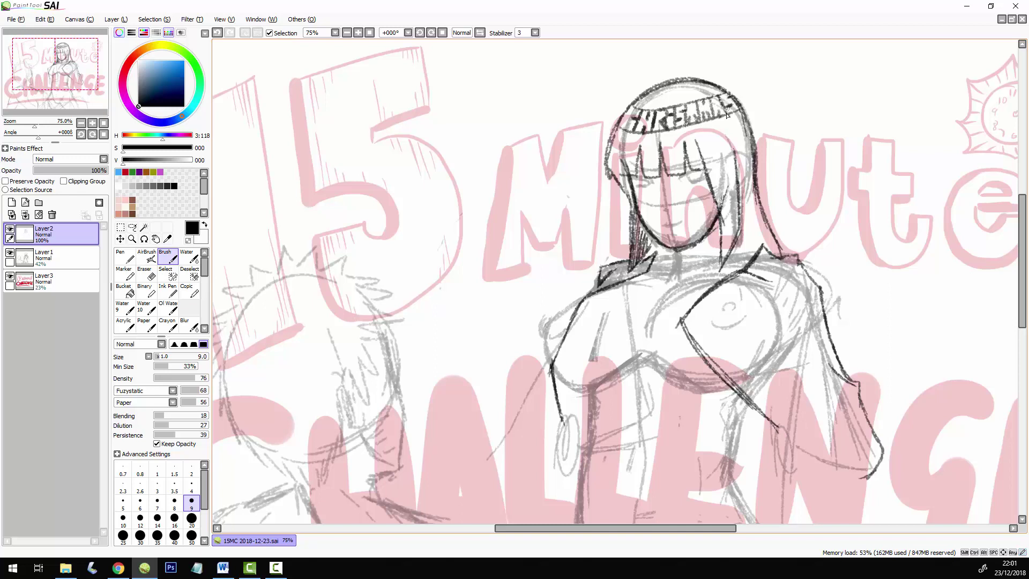
# Hatch the second figure's hair with dark strokes on the crown, the fringe and the long side locks, leaving the headband clear.
pyautogui.moveTo(646, 92)
pyautogui.mouseDown()
pyautogui.moveTo(636, 106)
pyautogui.moveTo(655, 110)
pyautogui.mouseUp()
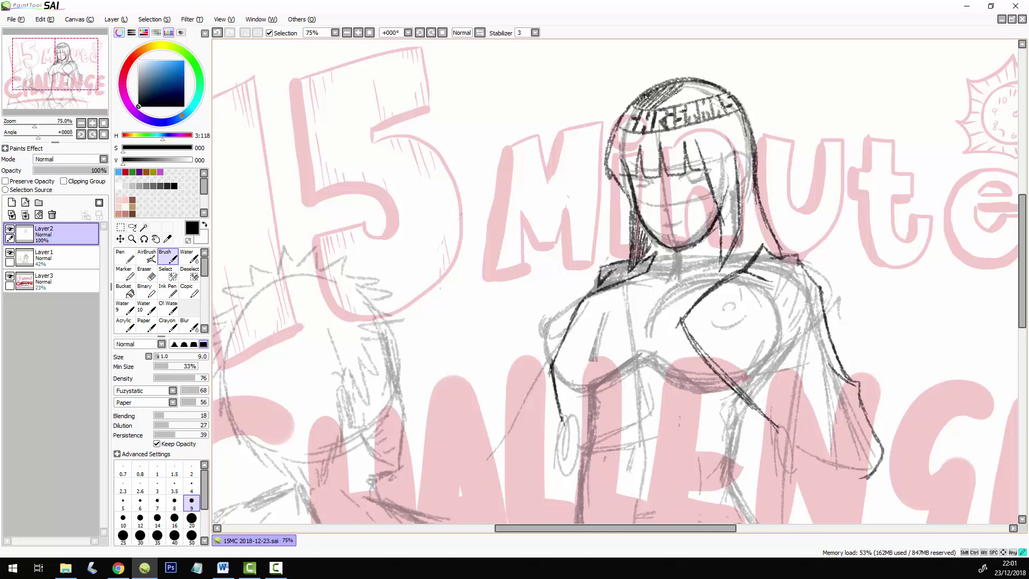
pyautogui.moveTo(696, 82)
pyautogui.mouseDown()
pyautogui.moveTo(667, 107)
pyautogui.moveTo(690, 104)
pyautogui.mouseUp()
pyautogui.moveTo(621, 132)
pyautogui.mouseDown()
pyautogui.moveTo(604, 159)
pyautogui.moveTo(617, 136)
pyautogui.moveTo(611, 171)
pyautogui.moveTo(634, 203)
pyautogui.mouseUp()
pyautogui.moveTo(625, 132); pyautogui.dragTo(623, 170)
pyautogui.moveTo(629, 138); pyautogui.dragTo(631, 173)
pyautogui.moveTo(637, 138); pyautogui.dragTo(636, 168)
pyautogui.moveTo(649, 135); pyautogui.dragTo(646, 171)
pyautogui.moveTo(656, 131)
pyautogui.mouseDown()
pyautogui.moveTo(655, 175)
pyautogui.moveTo(658, 146)
pyautogui.moveTo(665, 161)
pyautogui.mouseUp()
pyautogui.moveTo(674, 129); pyautogui.dragTo(672, 170)
pyautogui.moveTo(681, 129); pyautogui.dragTo(676, 172)
pyautogui.moveTo(686, 126)
pyautogui.mouseDown()
pyautogui.moveTo(680, 175)
pyautogui.moveTo(685, 160)
pyautogui.mouseUp()
pyautogui.moveTo(697, 123)
pyautogui.mouseDown()
pyautogui.moveTo(692, 151)
pyautogui.moveTo(705, 135)
pyautogui.moveTo(702, 168)
pyautogui.mouseUp()
pyautogui.moveTo(711, 116)
pyautogui.mouseDown()
pyautogui.moveTo(704, 168)
pyautogui.moveTo(727, 208)
pyautogui.moveTo(722, 242)
pyautogui.moveTo(717, 163)
pyautogui.moveTo(741, 125)
pyautogui.moveTo(753, 249)
pyautogui.mouseUp()
pyautogui.moveTo(749, 208)
pyautogui.mouseDown()
pyautogui.moveTo(776, 261)
pyautogui.moveTo(679, 262)
pyautogui.moveTo(681, 276)
pyautogui.moveTo(756, 254)
pyautogui.mouseUp()
# Draw the neck and collar under the chin, and outline the left-hand shoulder and upper arm.
pyautogui.moveTo(679, 256)
pyautogui.mouseDown()
pyautogui.moveTo(654, 265)
pyautogui.moveTo(689, 256)
pyautogui.moveTo(721, 223)
pyautogui.mouseUp()
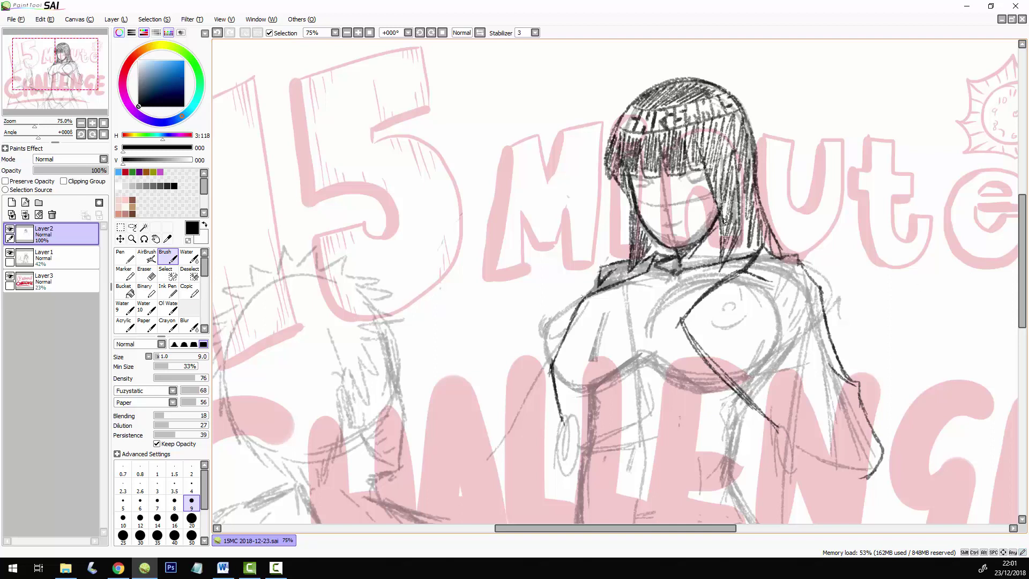
pyautogui.moveTo(607, 284)
pyautogui.mouseDown()
pyautogui.moveTo(544, 323)
pyautogui.moveTo(554, 404)
pyautogui.mouseUp()
pyautogui.moveTo(542, 362); pyautogui.dragTo(564, 426)
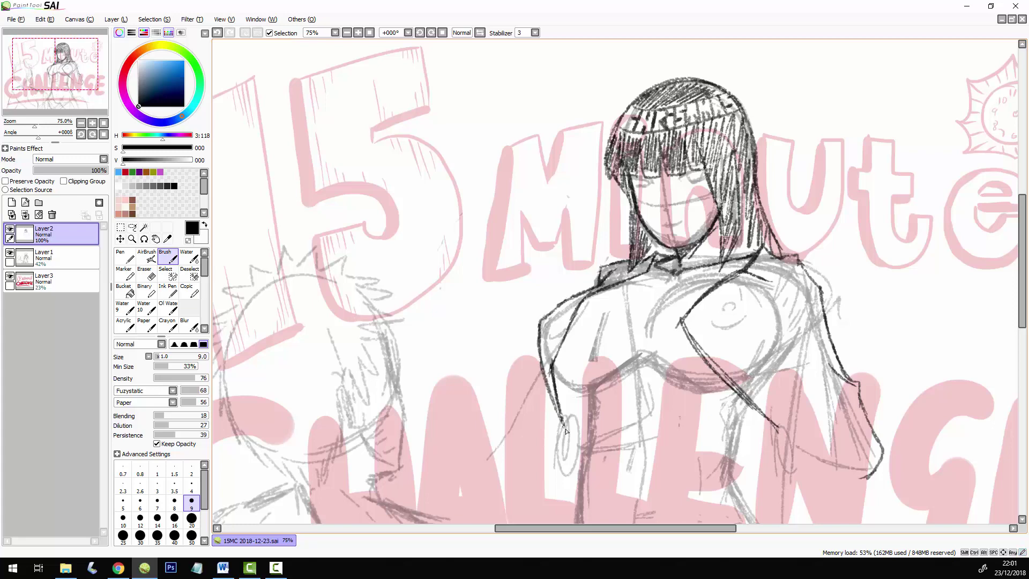
# Outline the second figure's chest with bold lower curves and upper contours, and add fabric folds stretching toward the right-hand arm.
pyautogui.moveTo(1021, 306); pyautogui.dragTo(1022, 343)
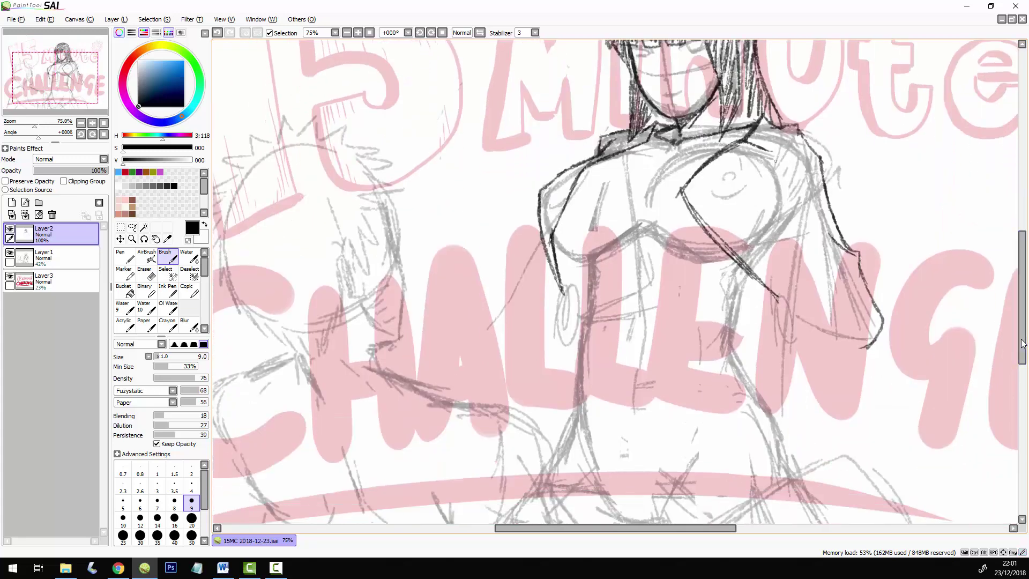
pyautogui.moveTo(551, 233)
pyautogui.mouseDown()
pyautogui.moveTo(568, 256)
pyautogui.moveTo(605, 256)
pyautogui.moveTo(626, 236)
pyautogui.moveTo(593, 262)
pyautogui.moveTo(556, 247)
pyautogui.mouseUp()
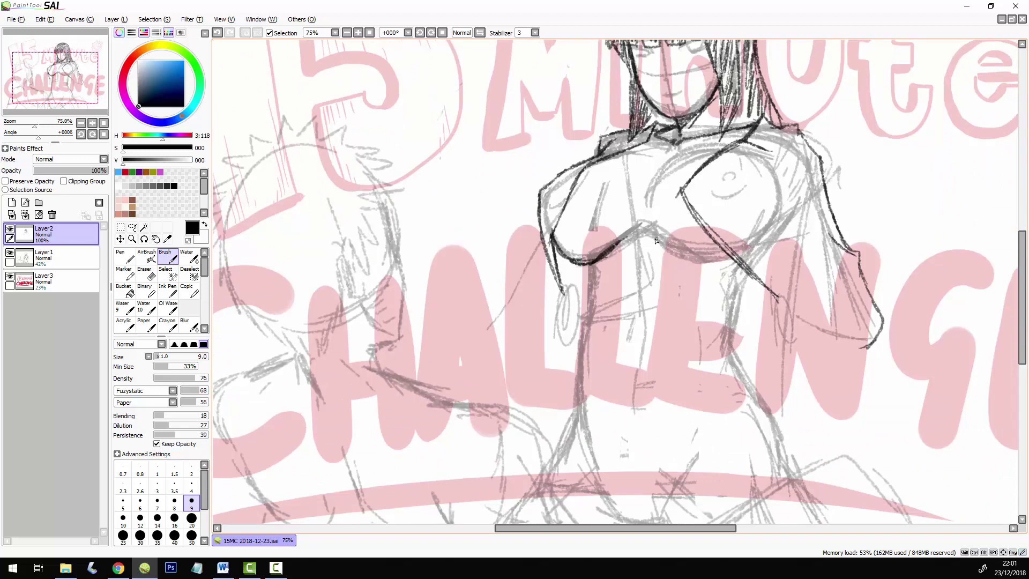
pyautogui.moveTo(655, 239)
pyautogui.mouseDown()
pyautogui.moveTo(736, 261)
pyautogui.moveTo(723, 260)
pyautogui.mouseUp()
pyautogui.moveTo(651, 205); pyautogui.dragTo(733, 145)
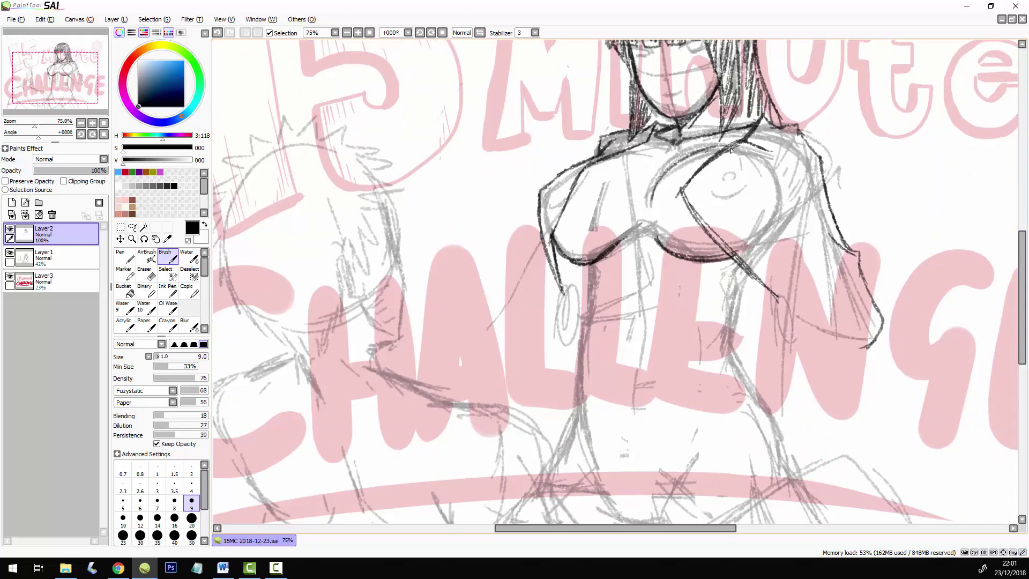
pyautogui.moveTo(660, 180)
pyautogui.mouseDown()
pyautogui.moveTo(719, 146)
pyautogui.moveTo(653, 236)
pyautogui.moveTo(668, 252)
pyautogui.mouseUp()
pyautogui.moveTo(598, 164); pyautogui.dragTo(649, 154)
pyautogui.moveTo(723, 179)
pyautogui.mouseDown()
pyautogui.moveTo(769, 234)
pyautogui.moveTo(753, 191)
pyautogui.moveTo(815, 226)
pyautogui.mouseUp()
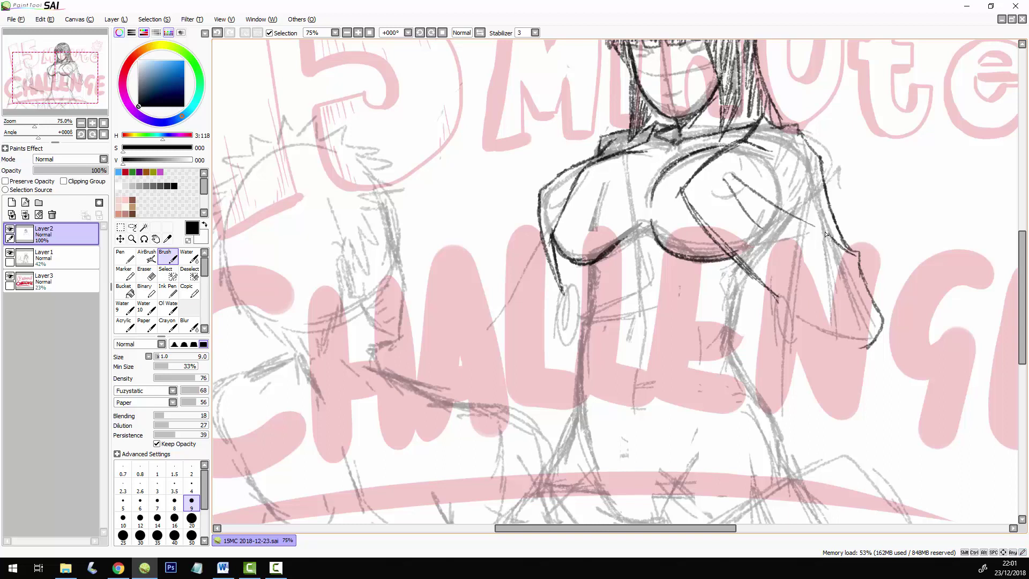
pyautogui.moveTo(545, 191); pyautogui.dragTo(541, 237)
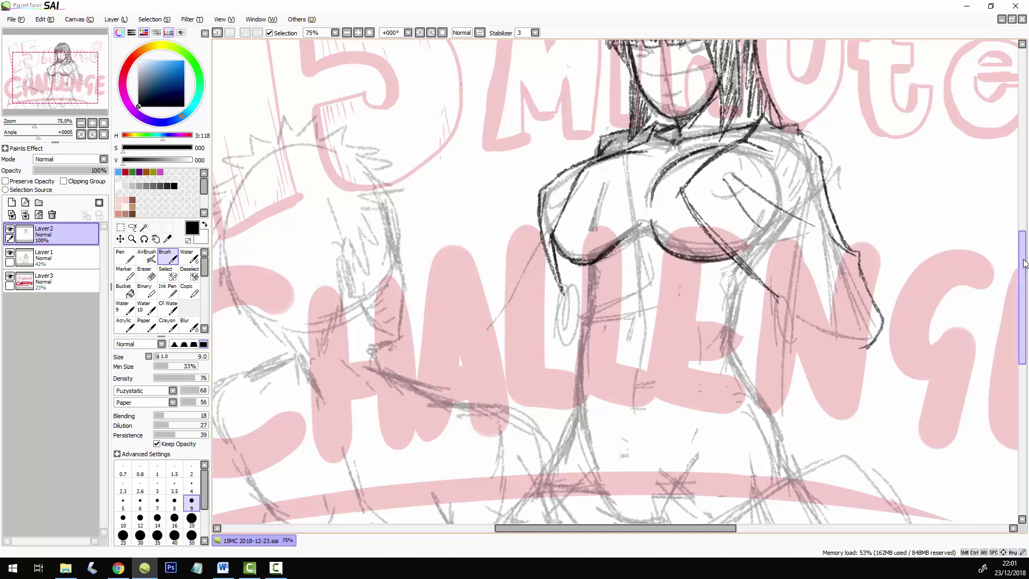
# Draw the closed hand with curled fingers at the lower end of the angular chest line.
pyautogui.scroll(-3, 789, 246)
pyautogui.moveTo(789, 247)
pyautogui.mouseDown()
pyautogui.moveTo(766, 257)
pyautogui.moveTo(799, 256)
pyautogui.moveTo(791, 276)
pyautogui.moveTo(778, 257)
pyautogui.moveTo(801, 253)
pyautogui.moveTo(775, 288)
pyautogui.mouseUp()
pyautogui.moveTo(774, 284); pyautogui.dragTo(803, 303)
pyautogui.moveTo(799, 257); pyautogui.dragTo(808, 300)
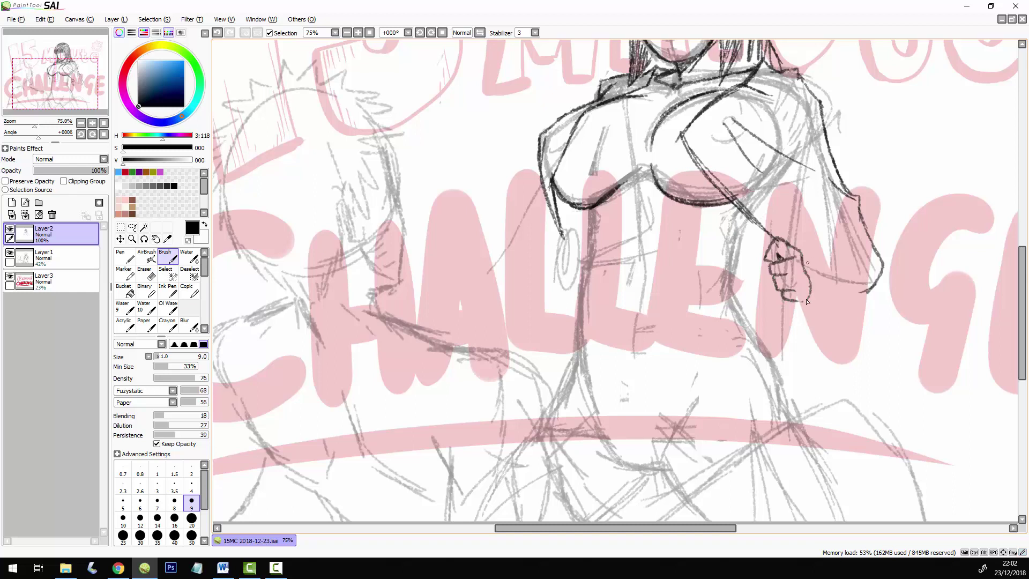
# Draw a long pointed shape hanging below the closed hand, and outline the forearm from the wrist to the creased elbow.
pyautogui.moveTo(804, 261); pyautogui.dragTo(825, 390)
pyautogui.moveTo(797, 301); pyautogui.dragTo(824, 364)
pyautogui.moveTo(829, 308); pyautogui.dragTo(814, 405)
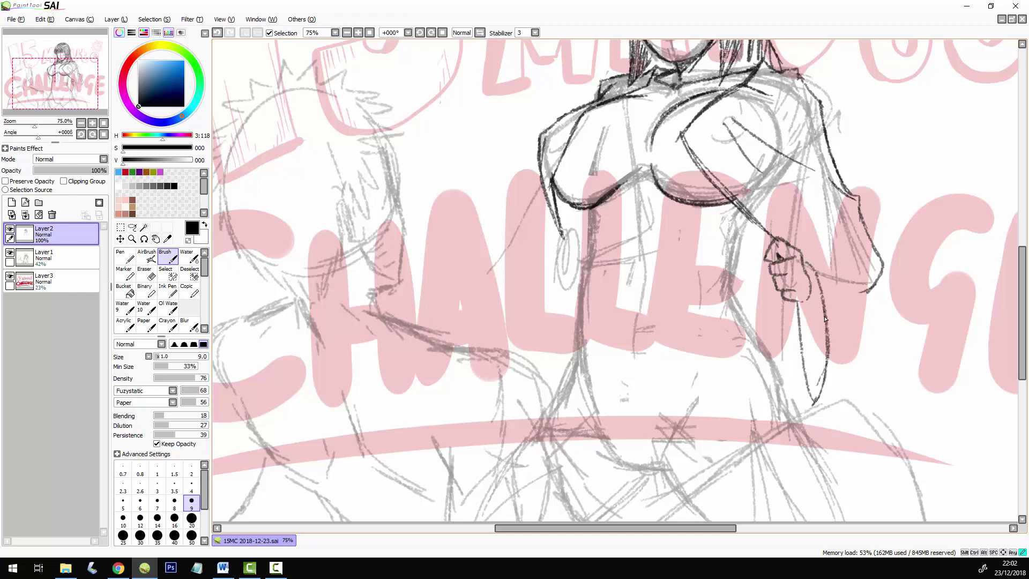
pyautogui.moveTo(798, 258)
pyautogui.mouseDown()
pyautogui.moveTo(832, 266)
pyautogui.moveTo(842, 253)
pyautogui.moveTo(873, 268)
pyautogui.moveTo(868, 274)
pyautogui.mouseUp()
pyautogui.moveTo(846, 253); pyautogui.dragTo(861, 250)
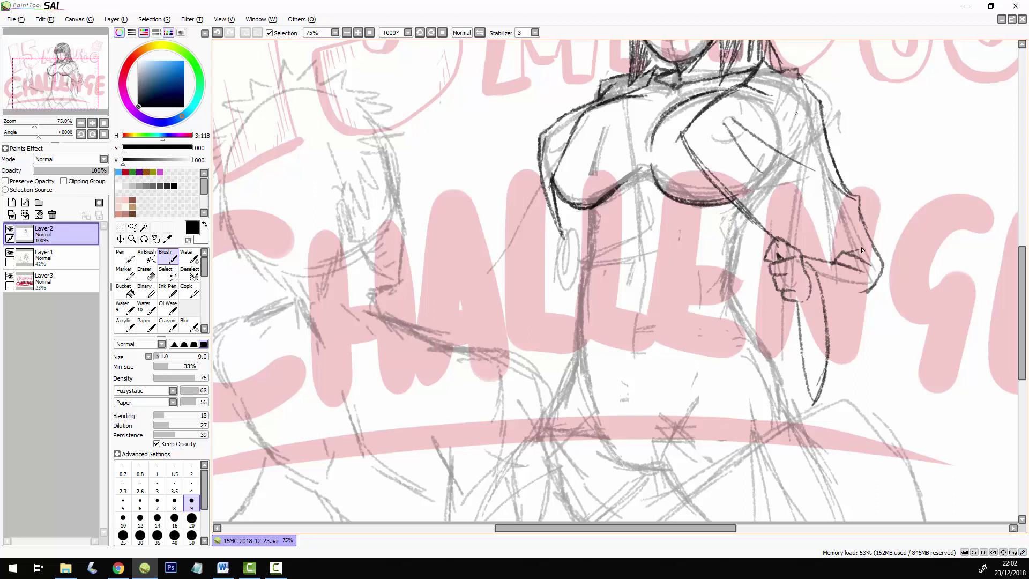
# Erase the fold line's overrun beyond the chest, and draw the inner arm lines with the Brush from the armpit to the forearm.
pyautogui.click(167, 275)
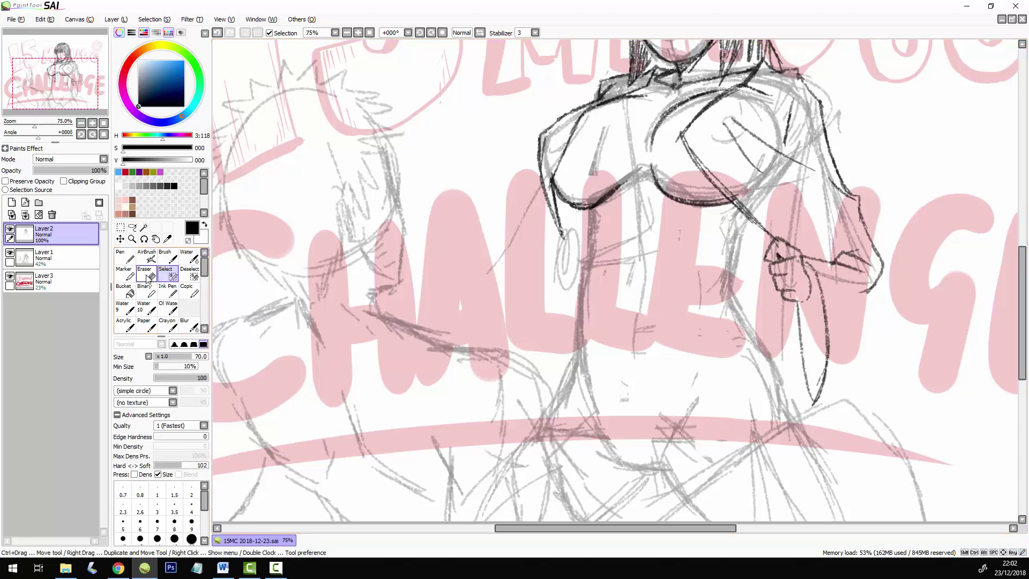
pyautogui.click(148, 276)
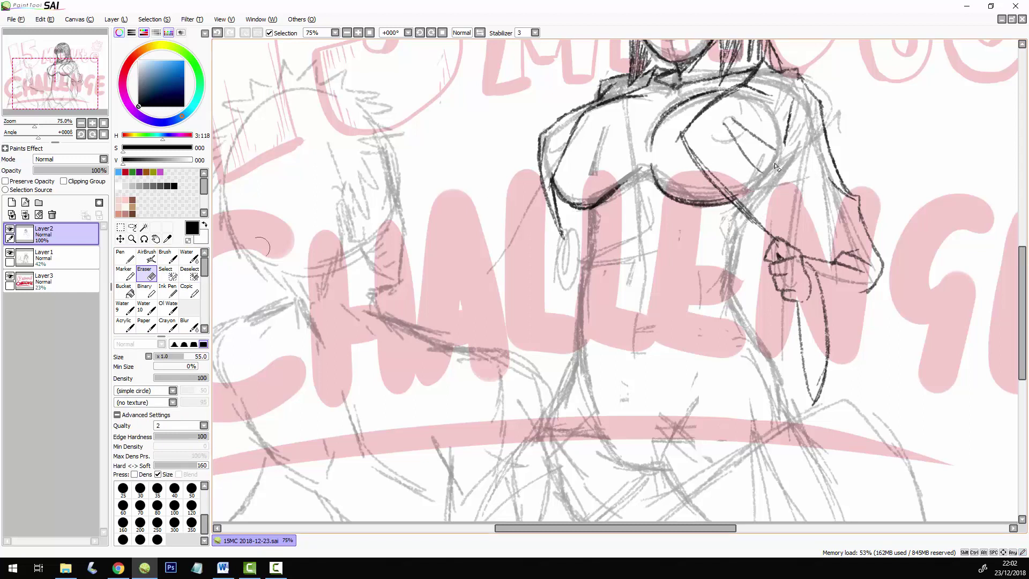
pyautogui.click(168, 262)
pyautogui.moveTo(772, 123); pyautogui.dragTo(813, 231)
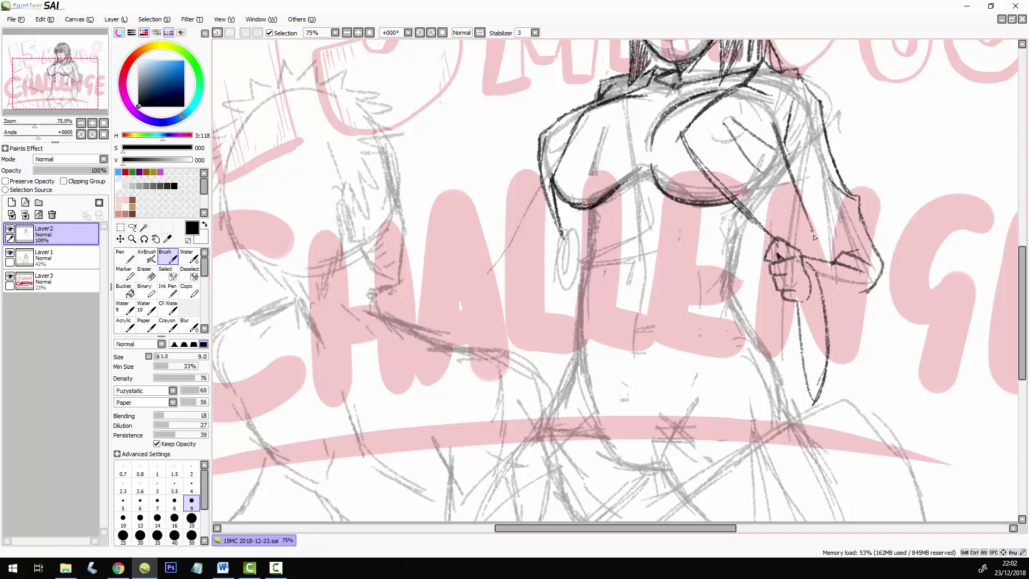
pyautogui.moveTo(793, 171); pyautogui.dragTo(788, 244)
pyautogui.moveTo(789, 202); pyautogui.dragTo(787, 232)
pyautogui.moveTo(813, 185)
pyautogui.mouseDown()
pyautogui.moveTo(810, 236)
pyautogui.moveTo(824, 263)
pyautogui.mouseUp()
# Draw the narrow cloth hanging from the closed hand, with its edges flaring out from the hip to the canvas's lower edge.
pyautogui.moveTo(1022, 305); pyautogui.dragTo(1022, 329)
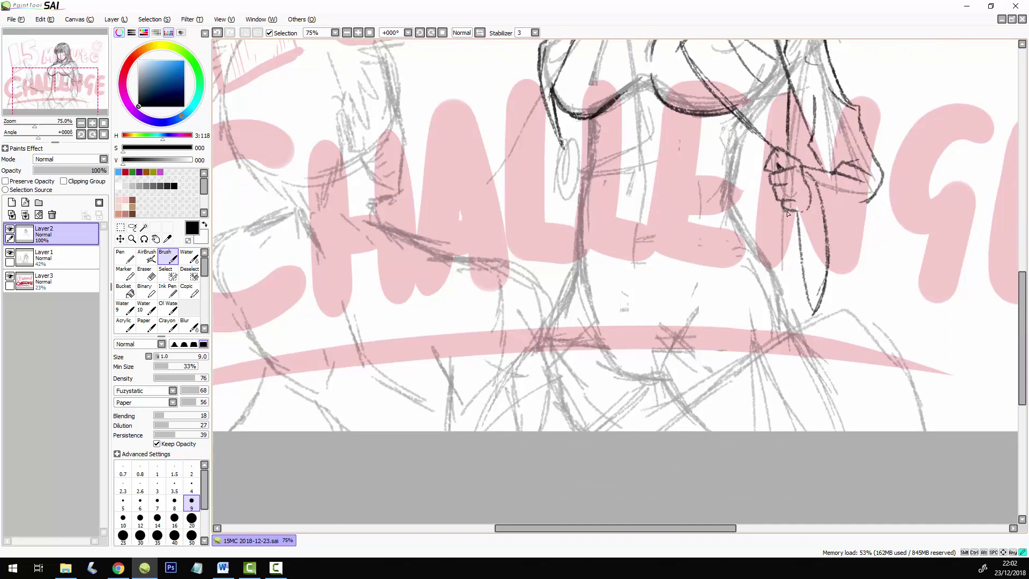
pyautogui.moveTo(793, 214); pyautogui.dragTo(787, 302)
pyautogui.moveTo(795, 214); pyautogui.dragTo(783, 329)
pyautogui.moveTo(790, 259); pyautogui.dragTo(746, 415)
pyautogui.moveTo(777, 319); pyautogui.dragTo(749, 446)
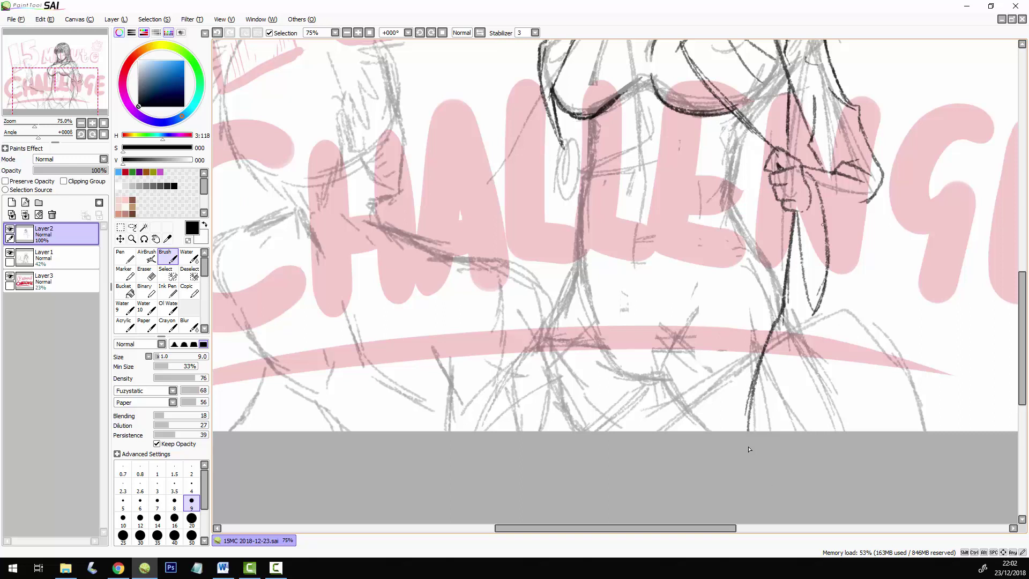
pyautogui.moveTo(802, 282)
pyautogui.mouseDown()
pyautogui.moveTo(810, 346)
pyautogui.moveTo(857, 410)
pyautogui.moveTo(854, 457)
pyautogui.mouseUp()
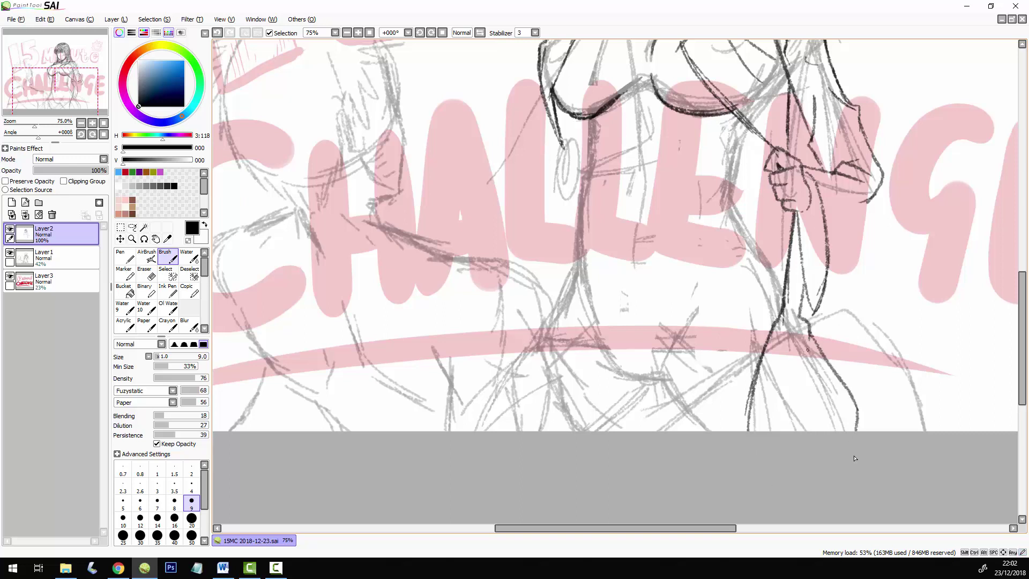
pyautogui.moveTo(808, 328)
pyautogui.mouseDown()
pyautogui.moveTo(809, 409)
pyautogui.moveTo(796, 362)
pyautogui.mouseUp()
# Hatch the gap between the second figure's waist and the hanging cloth with slanted strokes.
pyautogui.moveTo(742, 125); pyautogui.dragTo(737, 217)
pyautogui.moveTo(763, 149); pyautogui.dragTo(748, 229)
pyautogui.moveTo(769, 162); pyautogui.dragTo(752, 252)
pyautogui.moveTo(770, 193)
pyautogui.mouseDown()
pyautogui.moveTo(756, 261)
pyautogui.moveTo(766, 238)
pyautogui.mouseUp()
pyautogui.moveTo(781, 211); pyautogui.dragTo(766, 273)
pyautogui.moveTo(787, 212); pyautogui.dragTo(774, 278)
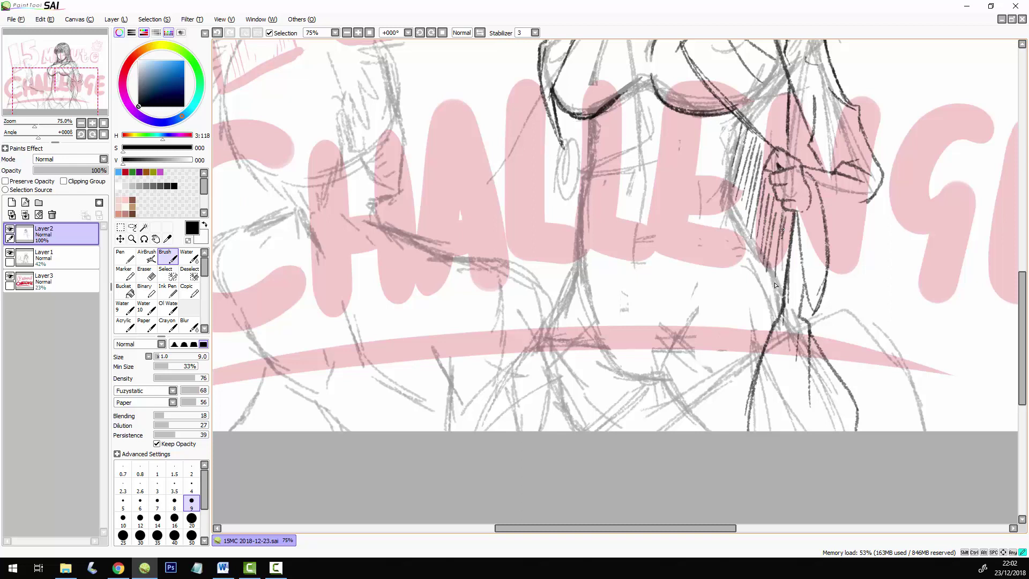
# Draw the curved cloth edge from the elbow to the hip, hatch inside the pointed shape, and outline the drape below.
pyautogui.moveTo(881, 223); pyautogui.dragTo(808, 320)
pyautogui.moveTo(888, 181); pyautogui.dragTo(855, 260)
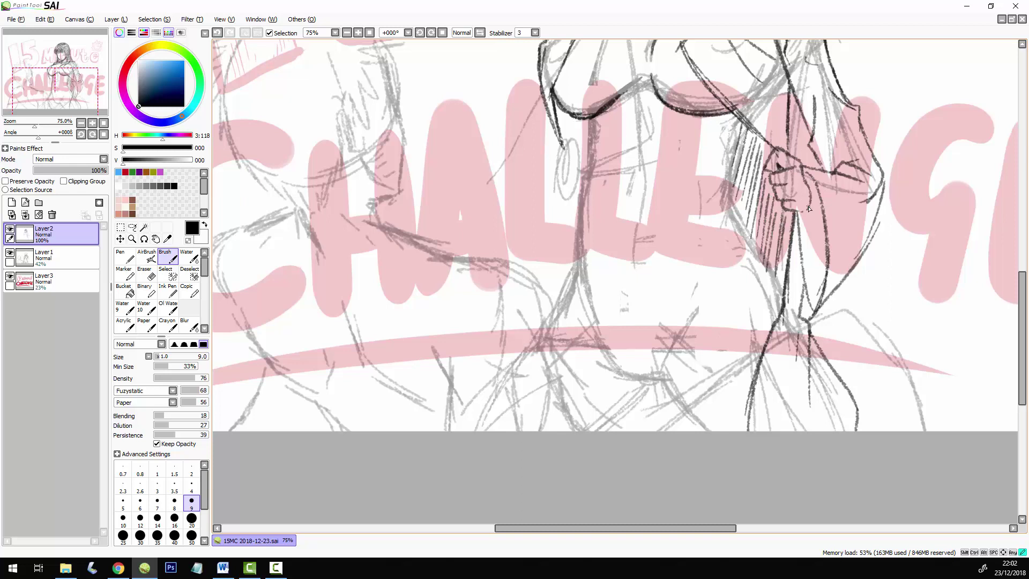
pyautogui.moveTo(885, 173)
pyautogui.mouseDown()
pyautogui.moveTo(850, 270)
pyautogui.moveTo(862, 239)
pyautogui.moveTo(845, 257)
pyautogui.moveTo(832, 248)
pyautogui.mouseUp()
pyautogui.moveTo(846, 257); pyautogui.dragTo(837, 266)
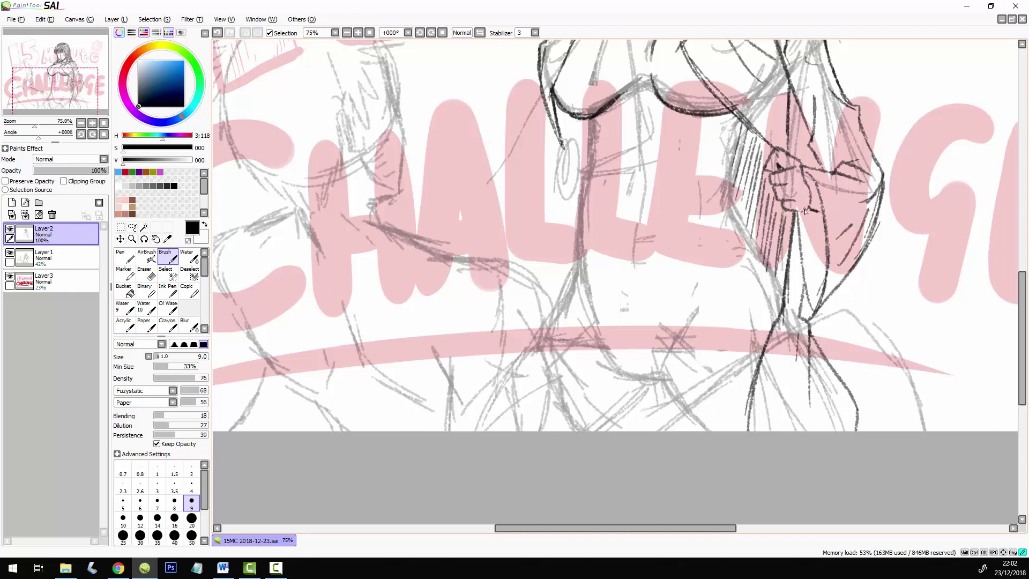
pyautogui.moveTo(804, 211)
pyautogui.mouseDown()
pyautogui.moveTo(810, 310)
pyautogui.moveTo(860, 306)
pyautogui.moveTo(930, 434)
pyautogui.mouseUp()
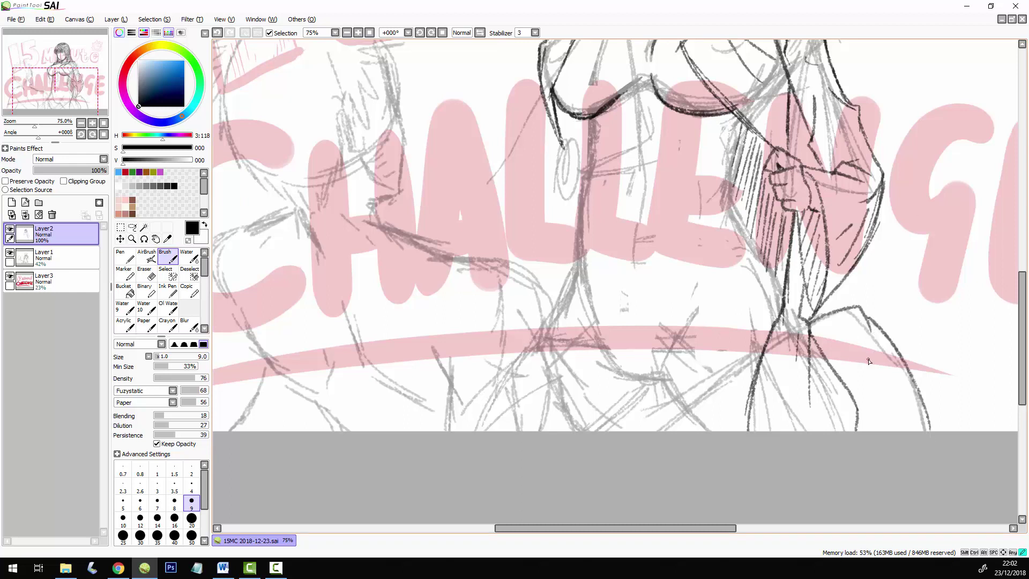
pyautogui.moveTo(868, 360); pyautogui.dragTo(855, 400)
# Draw both sides of the second figure's waist, a waistband across the belly, and the lines flaring over the left-hand hip.
pyautogui.moveTo(742, 122)
pyautogui.mouseDown()
pyautogui.moveTo(730, 212)
pyautogui.moveTo(773, 271)
pyautogui.moveTo(750, 231)
pyautogui.moveTo(783, 305)
pyautogui.moveTo(733, 210)
pyautogui.moveTo(735, 129)
pyautogui.mouseUp()
pyautogui.moveTo(590, 158)
pyautogui.mouseDown()
pyautogui.moveTo(591, 119)
pyautogui.moveTo(585, 260)
pyautogui.moveTo(582, 247)
pyautogui.moveTo(592, 308)
pyautogui.mouseUp()
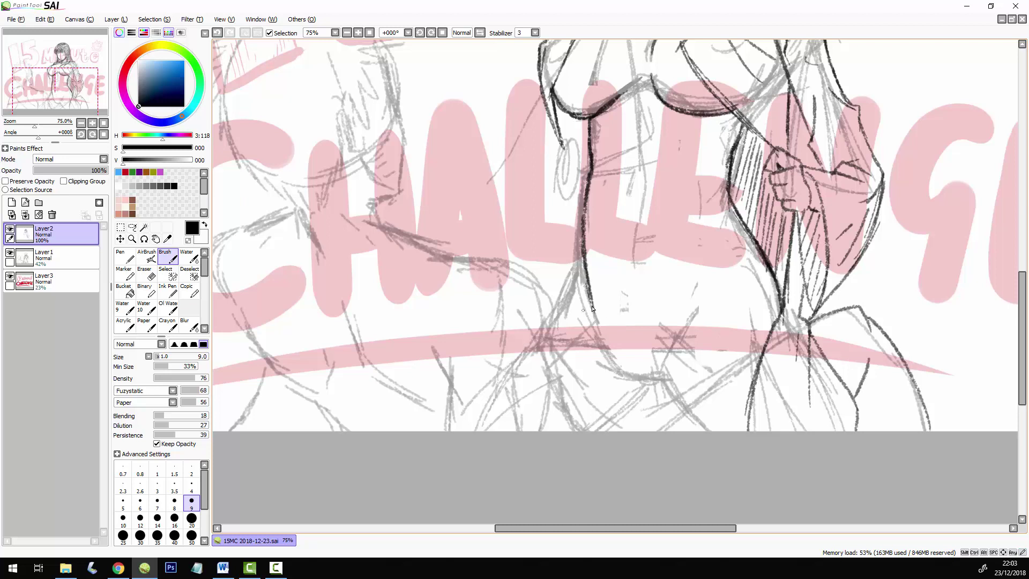
pyautogui.moveTo(584, 259)
pyautogui.mouseDown()
pyautogui.moveTo(564, 317)
pyautogui.moveTo(552, 320)
pyautogui.mouseUp()
pyautogui.moveTo(583, 250)
pyautogui.mouseDown()
pyautogui.moveTo(755, 235)
pyautogui.moveTo(615, 258)
pyautogui.moveTo(646, 274)
pyautogui.moveTo(642, 252)
pyautogui.moveTo(609, 261)
pyautogui.moveTo(610, 336)
pyautogui.mouseUp()
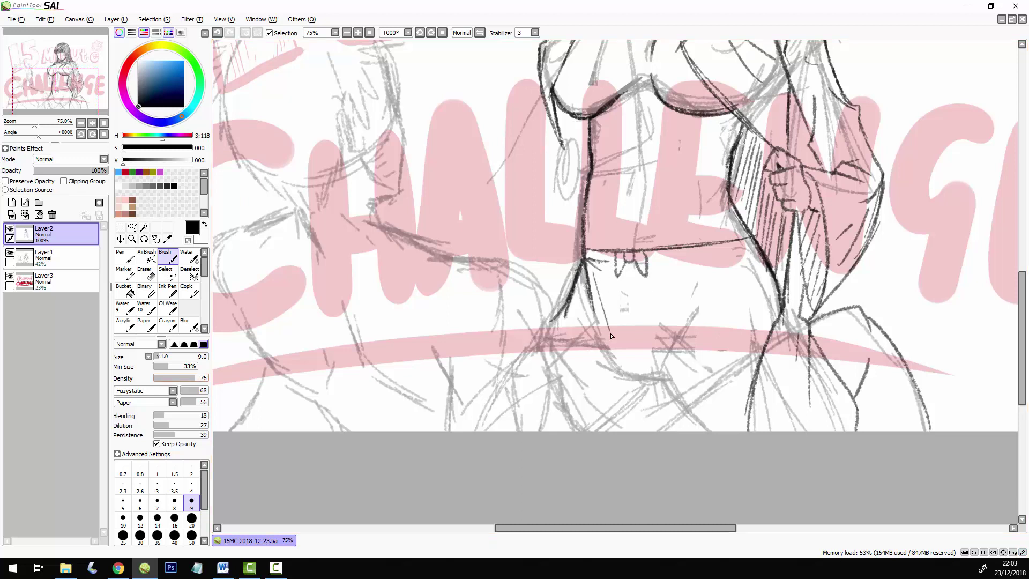
# Undo the small tassel marks and the waistband line across the second figure's belly.
pyautogui.hotkey('ctrl', 'z')
pyautogui.hotkey('ctrl', 'z')
pyautogui.hotkey('ctrl', 'z')
pyautogui.hotkey('ctrl', 'z')
pyautogui.hotkey('ctrl', 'z')
pyautogui.hotkey('ctrl', 'z')
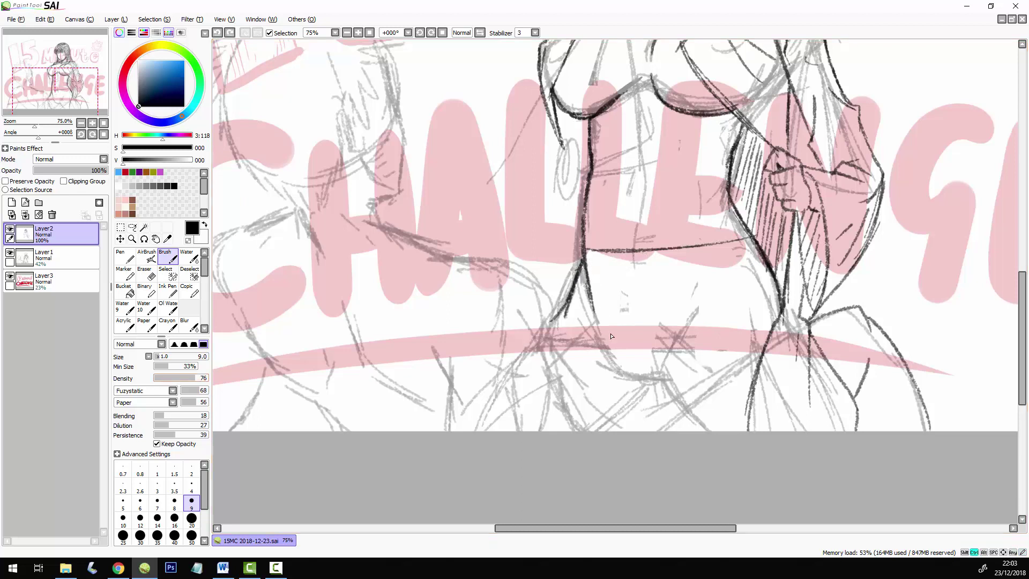
pyautogui.hotkey('ctrl', 'z')
pyautogui.hotkey('ctrl', 'z')
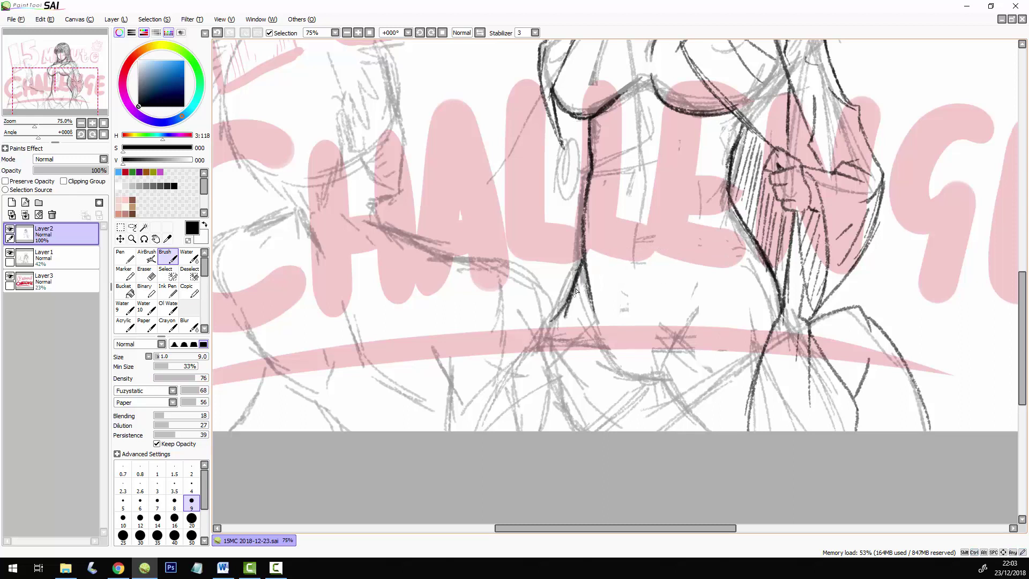
# Draw a low, curved waist garment across the second figure's hips, with an upper band, an open belly area, and a strap down the thigh.
pyautogui.moveTo(568, 297); pyautogui.dragTo(639, 322)
pyautogui.moveTo(668, 311); pyautogui.dragTo(774, 269)
pyautogui.moveTo(702, 295); pyautogui.dragTo(636, 322)
pyautogui.moveTo(584, 260)
pyautogui.mouseDown()
pyautogui.moveTo(664, 255)
pyautogui.moveTo(763, 234)
pyautogui.mouseUp()
pyautogui.moveTo(593, 289)
pyautogui.mouseDown()
pyautogui.moveTo(639, 266)
pyautogui.moveTo(712, 273)
pyautogui.mouseUp()
pyautogui.moveTo(753, 239)
pyautogui.mouseDown()
pyautogui.moveTo(720, 265)
pyautogui.moveTo(754, 352)
pyautogui.mouseUp()
pyautogui.moveTo(722, 272)
pyautogui.mouseDown()
pyautogui.moveTo(760, 359)
pyautogui.moveTo(753, 368)
pyautogui.mouseUp()
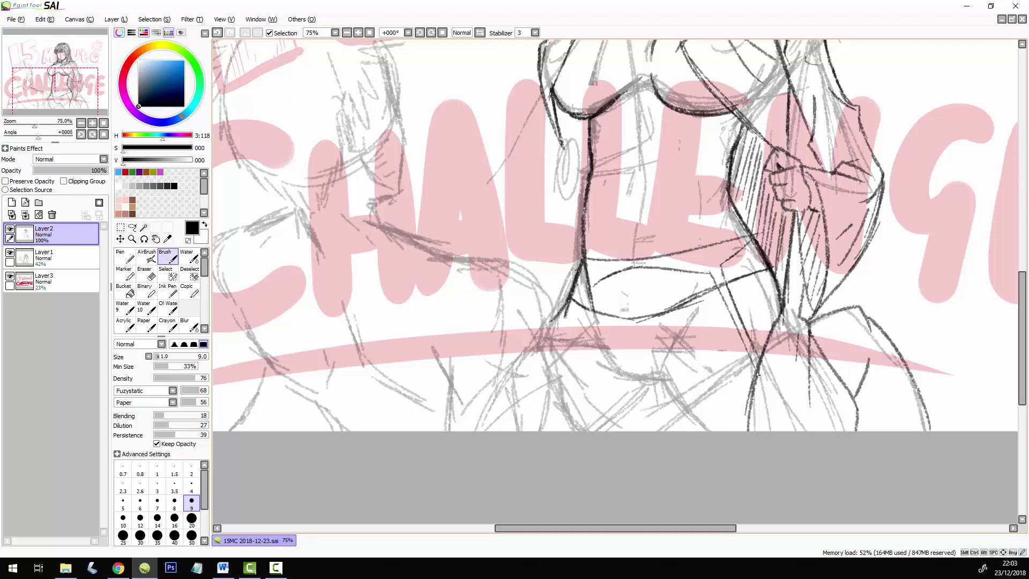
# Double the thigh strap lines on both sides of the second figure's hips and hatch the upper band dark.
pyautogui.moveTo(723, 294); pyautogui.dragTo(759, 372)
pyautogui.moveTo(594, 281); pyautogui.dragTo(564, 349)
pyautogui.moveTo(584, 303); pyautogui.dragTo(553, 353)
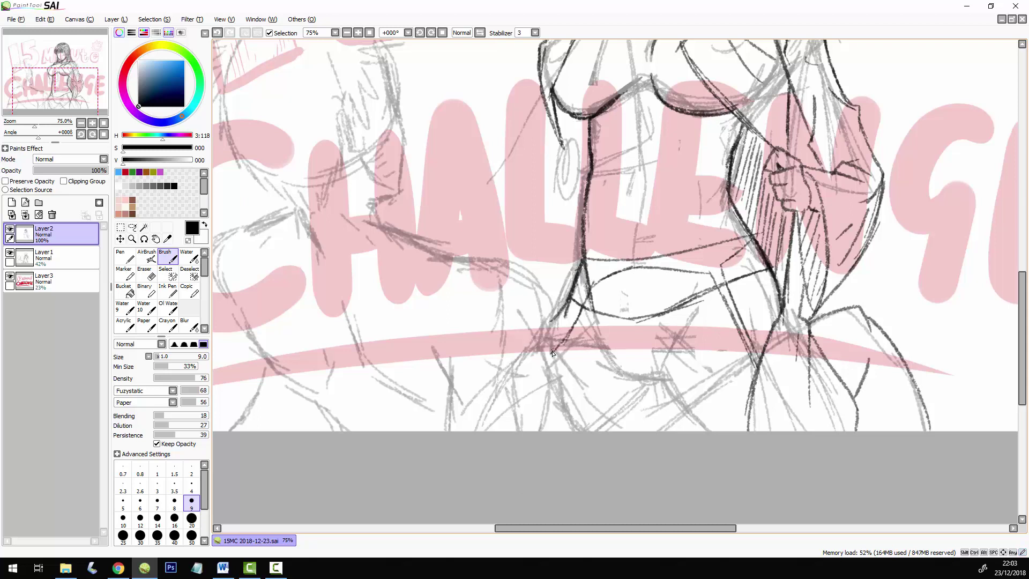
pyautogui.moveTo(589, 279); pyautogui.dragTo(554, 346)
pyautogui.moveTo(588, 292)
pyautogui.mouseDown()
pyautogui.moveTo(561, 343)
pyautogui.moveTo(569, 324)
pyautogui.mouseUp()
pyautogui.moveTo(587, 263)
pyautogui.mouseDown()
pyautogui.moveTo(584, 284)
pyautogui.moveTo(606, 262)
pyautogui.moveTo(723, 251)
pyautogui.moveTo(710, 271)
pyautogui.moveTo(738, 321)
pyautogui.mouseUp()
pyautogui.moveTo(726, 292); pyautogui.dragTo(745, 351)
pyautogui.moveTo(733, 311); pyautogui.dragTo(757, 358)
# Outline the garment's tapering front panel below the belly and fill it with dense vertical hatching.
pyautogui.moveTo(677, 327); pyautogui.dragTo(659, 381)
pyautogui.moveTo(694, 306); pyautogui.dragTo(676, 328)
pyautogui.moveTo(710, 296); pyautogui.dragTo(665, 359)
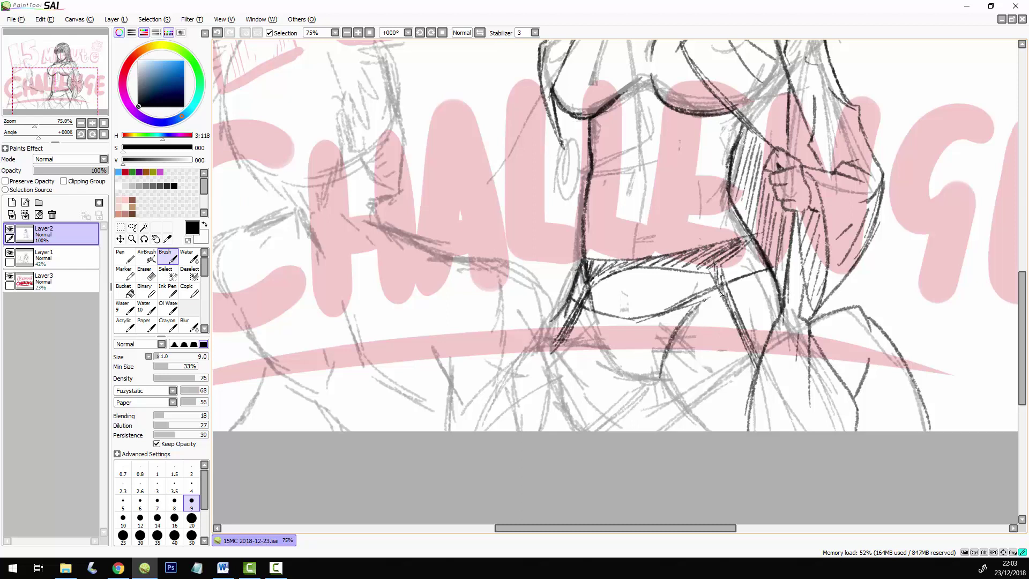
pyautogui.moveTo(685, 316); pyautogui.dragTo(769, 275)
pyautogui.moveTo(595, 316)
pyautogui.mouseDown()
pyautogui.moveTo(626, 376)
pyautogui.moveTo(604, 341)
pyautogui.moveTo(660, 379)
pyautogui.mouseUp()
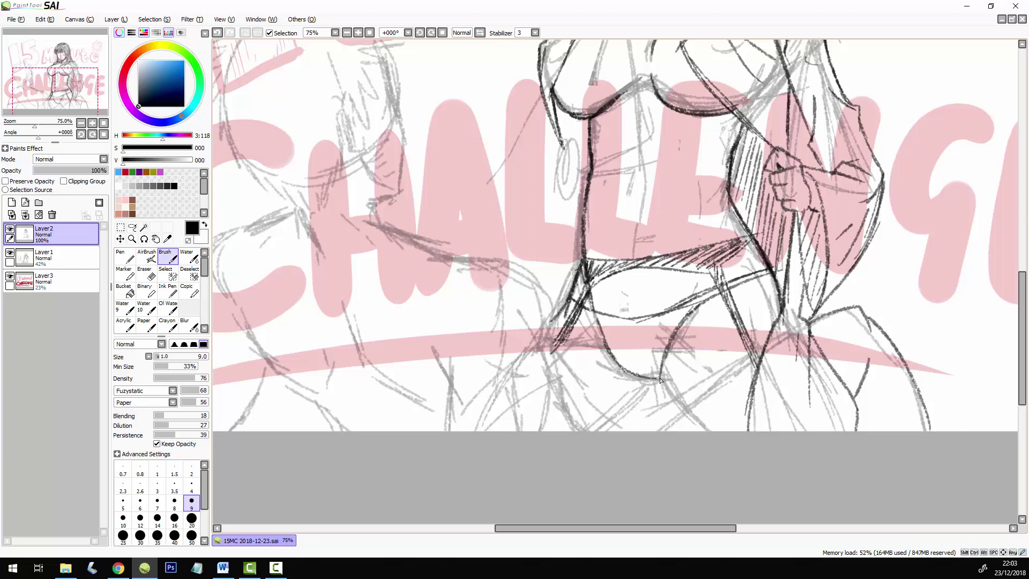
pyautogui.moveTo(571, 302)
pyautogui.mouseDown()
pyautogui.moveTo(601, 323)
pyautogui.moveTo(626, 366)
pyautogui.mouseUp()
pyautogui.moveTo(631, 318)
pyautogui.mouseDown()
pyautogui.moveTo(633, 372)
pyautogui.moveTo(656, 374)
pyautogui.moveTo(616, 366)
pyautogui.moveTo(658, 376)
pyautogui.mouseUp()
pyautogui.moveTo(663, 315)
pyautogui.mouseDown()
pyautogui.moveTo(662, 374)
pyautogui.moveTo(664, 363)
pyautogui.mouseUp()
pyautogui.moveTo(676, 308)
pyautogui.mouseDown()
pyautogui.moveTo(670, 353)
pyautogui.moveTo(719, 290)
pyautogui.moveTo(780, 271)
pyautogui.mouseUp()
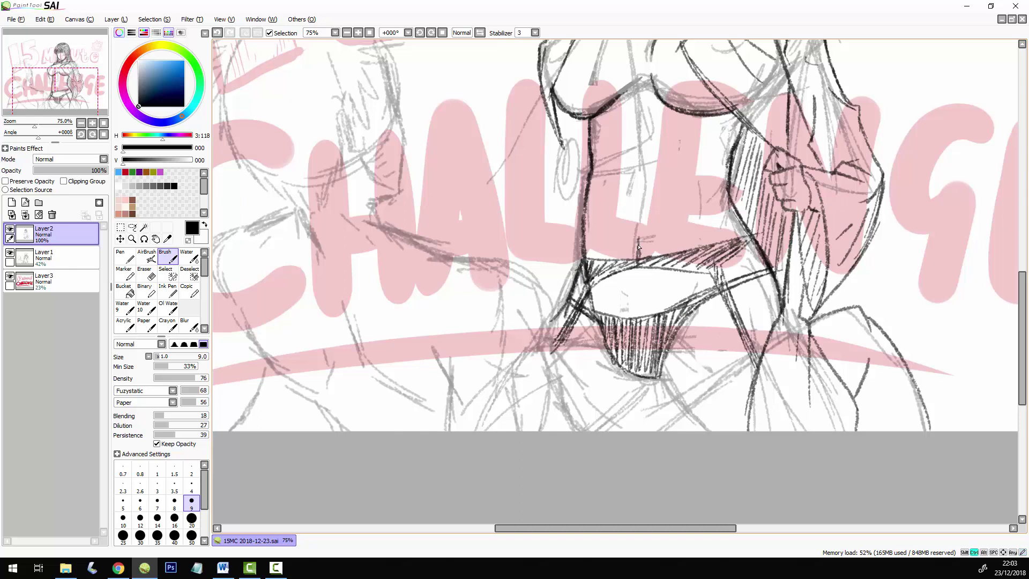
# Undo the last stroke and draw the vertical centre line down the second figure's belly.
pyautogui.hotkey('ctrl', 'z')
pyautogui.moveTo(639, 234); pyautogui.dragTo(636, 276)
pyautogui.moveTo(635, 101); pyautogui.dragTo(641, 212)
# Draw the inner thigh lines spreading from the tip of the front panel to the canvas's lower edge, redoing unsatisfactory strokes.
pyautogui.moveTo(816, 398); pyautogui.dragTo(822, 365)
pyautogui.moveTo(664, 342); pyautogui.dragTo(713, 398)
pyautogui.hotkey('ctrl', 'z')
pyautogui.hotkey('ctrl', 'z')
pyautogui.moveTo(668, 343)
pyautogui.mouseDown()
pyautogui.moveTo(723, 386)
pyautogui.moveTo(668, 351)
pyautogui.moveTo(599, 396)
pyautogui.mouseUp()
pyautogui.hotkey('ctrl', 'z')
pyautogui.hotkey('ctrl', 'z')
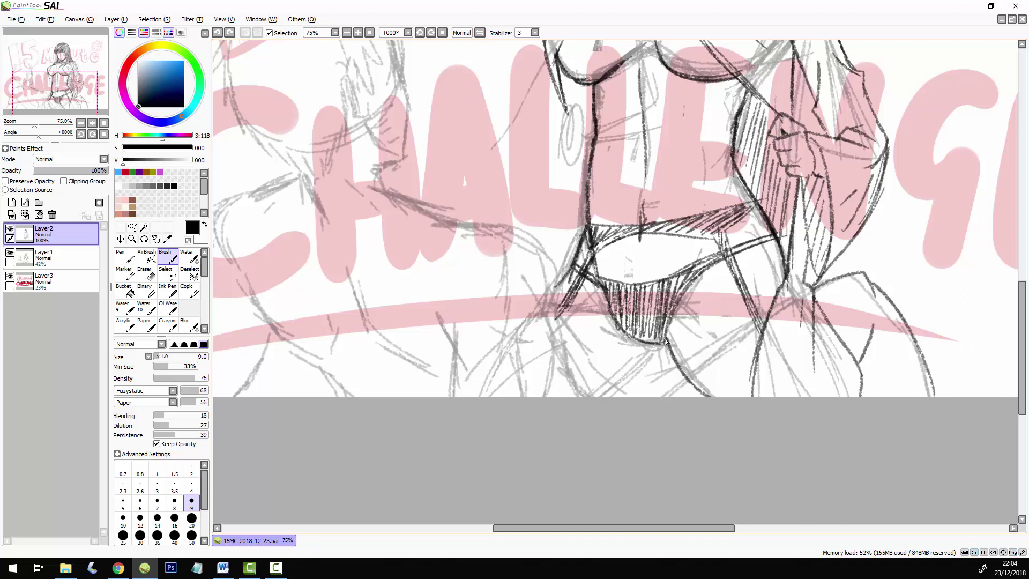
pyautogui.moveTo(666, 338); pyautogui.dragTo(597, 393)
pyautogui.hotkey('ctrl', 'z')
pyautogui.moveTo(677, 364); pyautogui.dragTo(611, 397)
pyautogui.moveTo(653, 350); pyautogui.dragTo(596, 394)
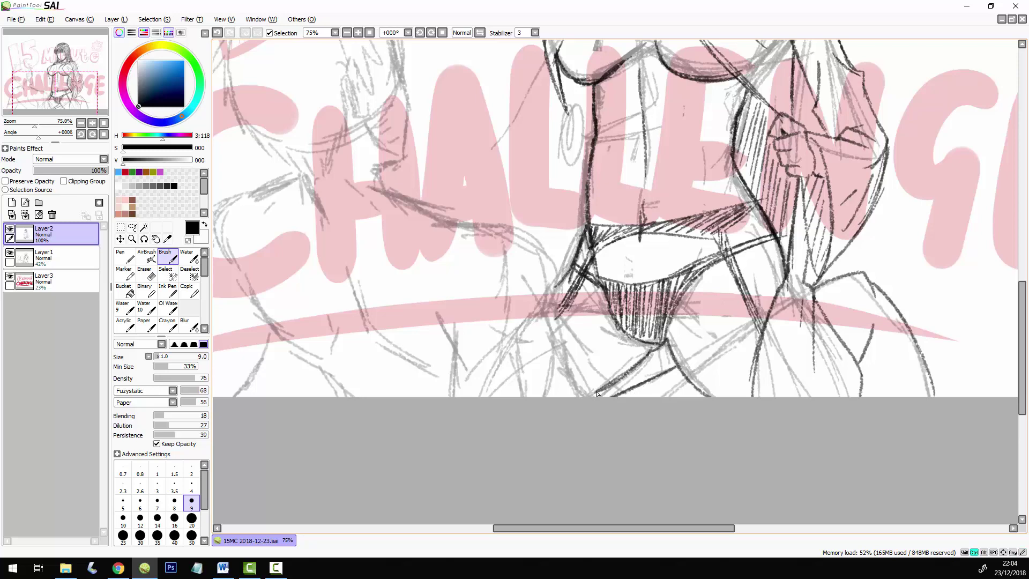
# Draw the first figure's shoulder and upper arm beside the second figure's hip, with the armpit crease and short muscle lines.
pyautogui.moveTo(839, 319)
pyautogui.mouseDown()
pyautogui.moveTo(769, 422)
pyautogui.moveTo(877, 393)
pyautogui.mouseUp()
pyautogui.moveTo(490, 301)
pyautogui.mouseDown()
pyautogui.moveTo(590, 328)
pyautogui.moveTo(573, 308)
pyautogui.moveTo(592, 401)
pyautogui.mouseUp()
pyautogui.moveTo(591, 348); pyautogui.dragTo(592, 466)
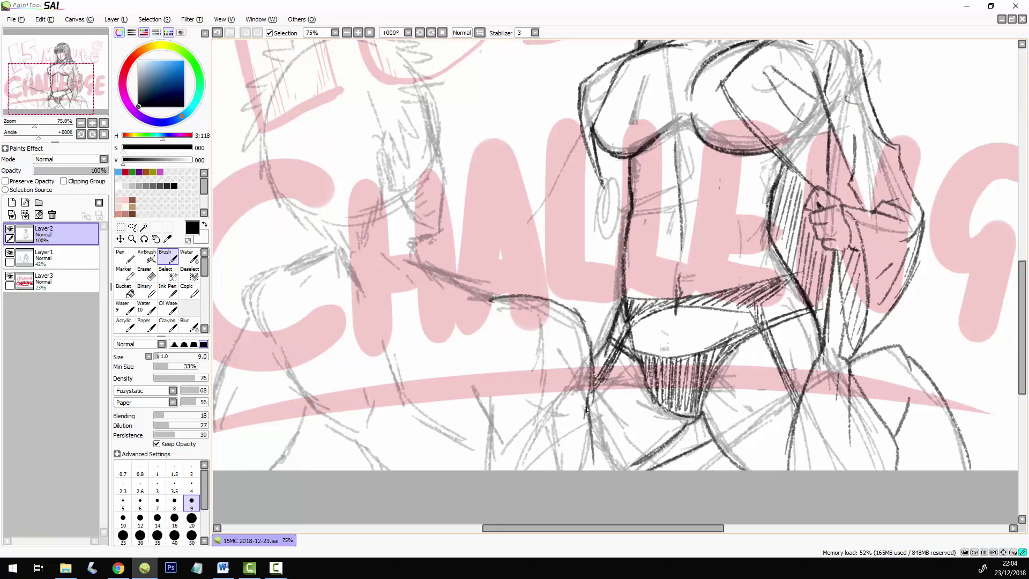
pyautogui.moveTo(588, 409); pyautogui.dragTo(591, 476)
pyautogui.moveTo(464, 400)
pyautogui.mouseDown()
pyautogui.moveTo(484, 445)
pyautogui.moveTo(479, 469)
pyautogui.mouseUp()
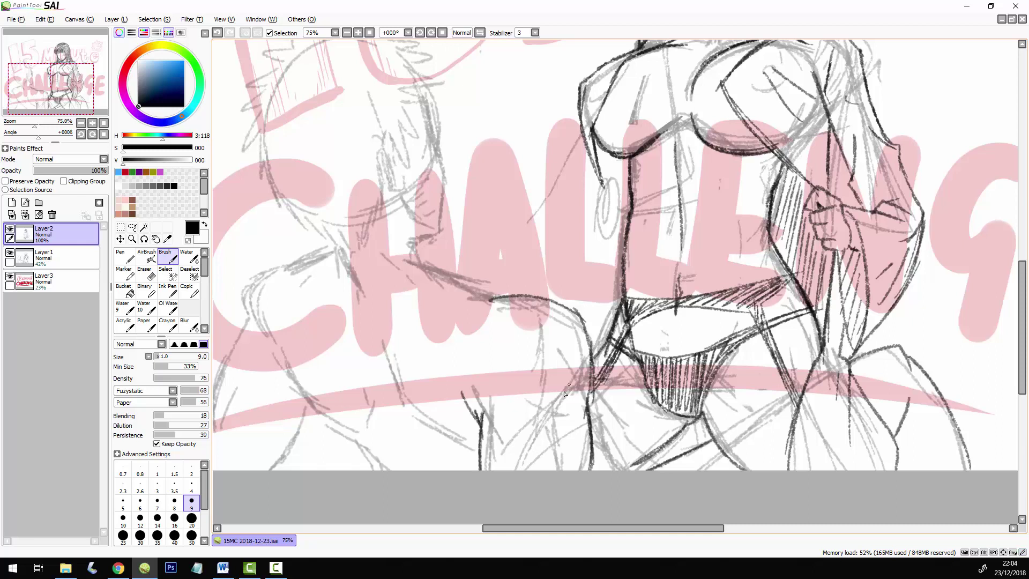
pyautogui.moveTo(525, 380); pyautogui.dragTo(603, 459)
pyautogui.moveTo(589, 383)
pyautogui.mouseDown()
pyautogui.moveTo(606, 456)
pyautogui.moveTo(639, 470)
pyautogui.mouseUp()
# Draw the two curved muscle contours running down the first figure's back.
pyautogui.moveTo(685, 427); pyautogui.dragTo(783, 405)
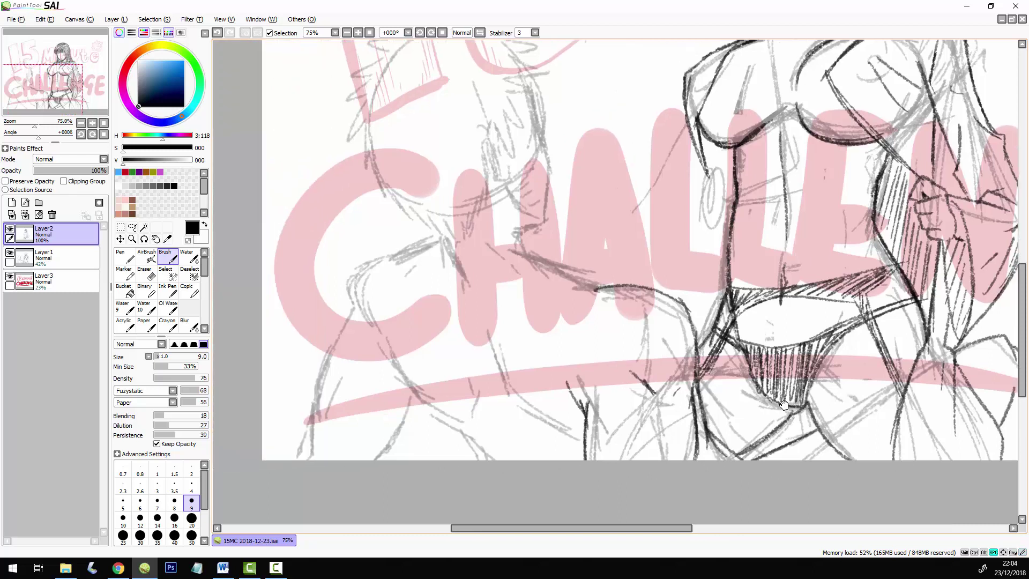
pyautogui.moveTo(489, 345); pyautogui.dragTo(546, 419)
pyautogui.moveTo(498, 370); pyautogui.dragTo(552, 424)
pyautogui.moveTo(381, 342); pyautogui.dragTo(453, 417)
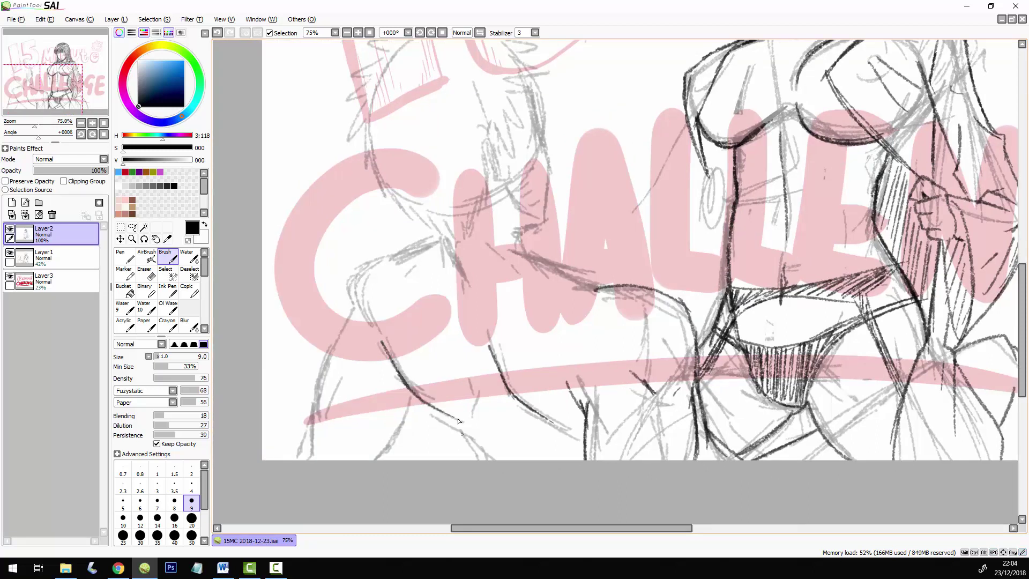
# Draw the first figure's left-hand arm and side, with its inner and outer contours running to the canvas's lower edge.
pyautogui.moveTo(555, 406); pyautogui.dragTo(670, 368)
pyautogui.moveTo(517, 358); pyautogui.dragTo(482, 425)
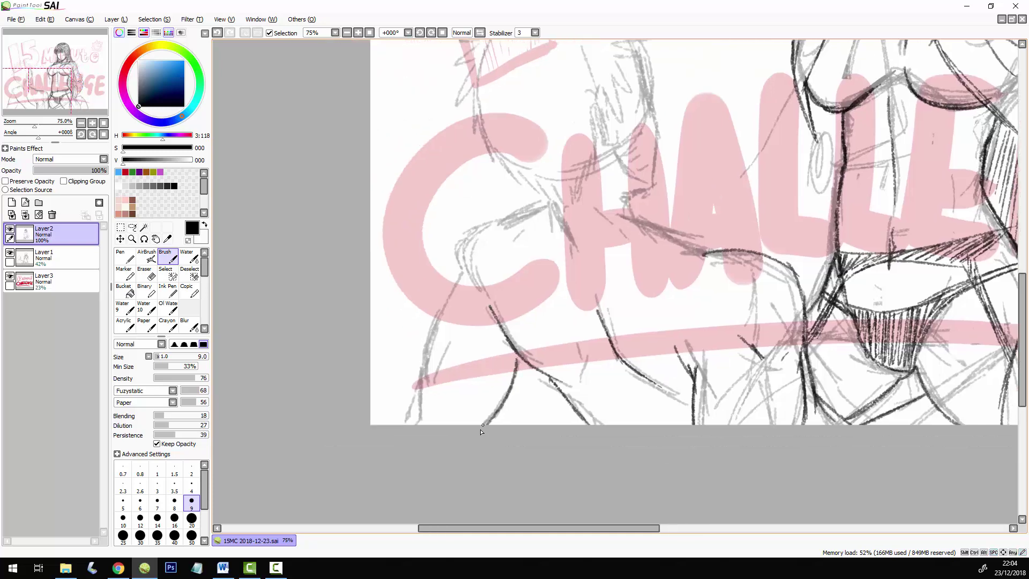
pyautogui.moveTo(508, 390); pyautogui.dragTo(483, 428)
pyautogui.moveTo(459, 273)
pyautogui.mouseDown()
pyautogui.moveTo(418, 365)
pyautogui.moveTo(417, 412)
pyautogui.mouseUp()
pyautogui.moveTo(421, 364)
pyautogui.mouseDown()
pyautogui.moveTo(405, 426)
pyautogui.moveTo(457, 332)
pyautogui.mouseUp()
# Draw the first figure's left-hand shoulder top, the short spine marks, and the neck joining the other shoulder.
pyautogui.moveTo(571, 284); pyautogui.dragTo(554, 390)
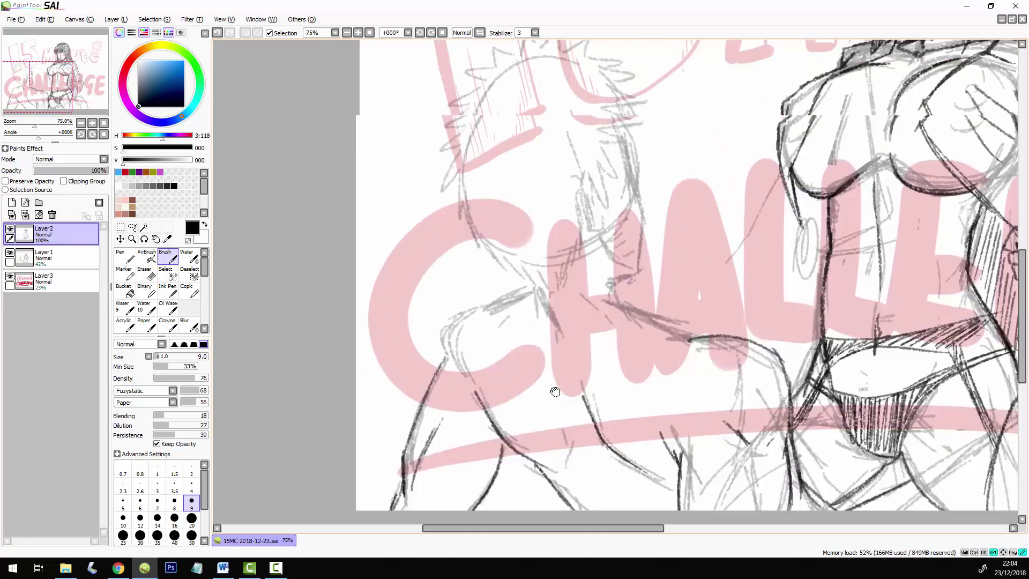
pyautogui.moveTo(467, 469); pyautogui.dragTo(463, 480)
pyautogui.moveTo(442, 400)
pyautogui.mouseDown()
pyautogui.moveTo(443, 349)
pyautogui.moveTo(487, 328)
pyautogui.mouseUp()
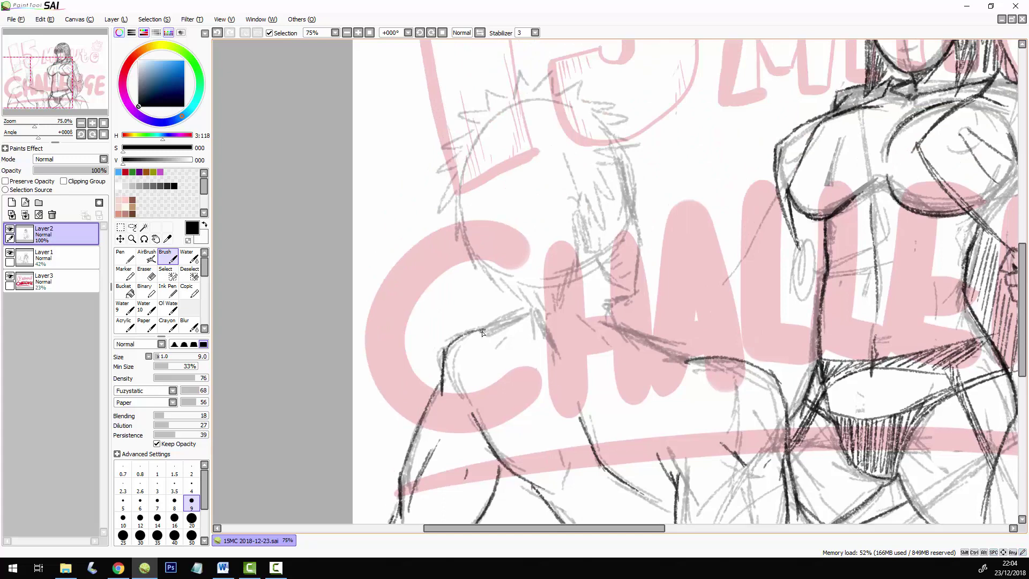
pyautogui.moveTo(443, 357); pyautogui.dragTo(531, 304)
pyautogui.moveTo(558, 385)
pyautogui.mouseDown()
pyautogui.moveTo(567, 479)
pyautogui.moveTo(607, 517)
pyautogui.mouseUp()
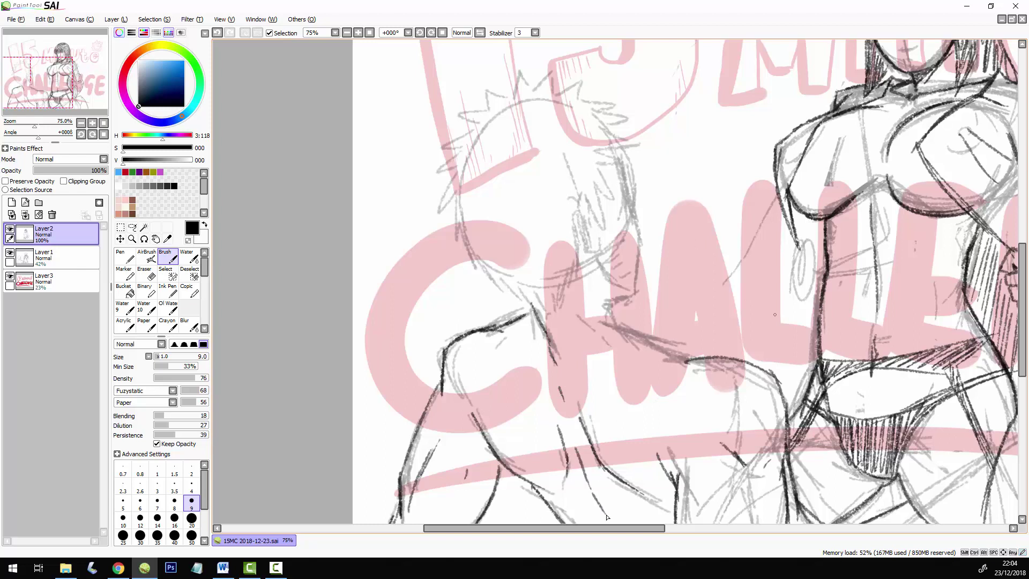
pyautogui.moveTo(615, 323); pyautogui.dragTo(706, 362)
pyautogui.moveTo(619, 304); pyautogui.dragTo(620, 324)
# Draw the first figure's ear and the cheek and jaw profile, with hatching behind the jaw.
pyautogui.moveTo(652, 275); pyautogui.dragTo(658, 375)
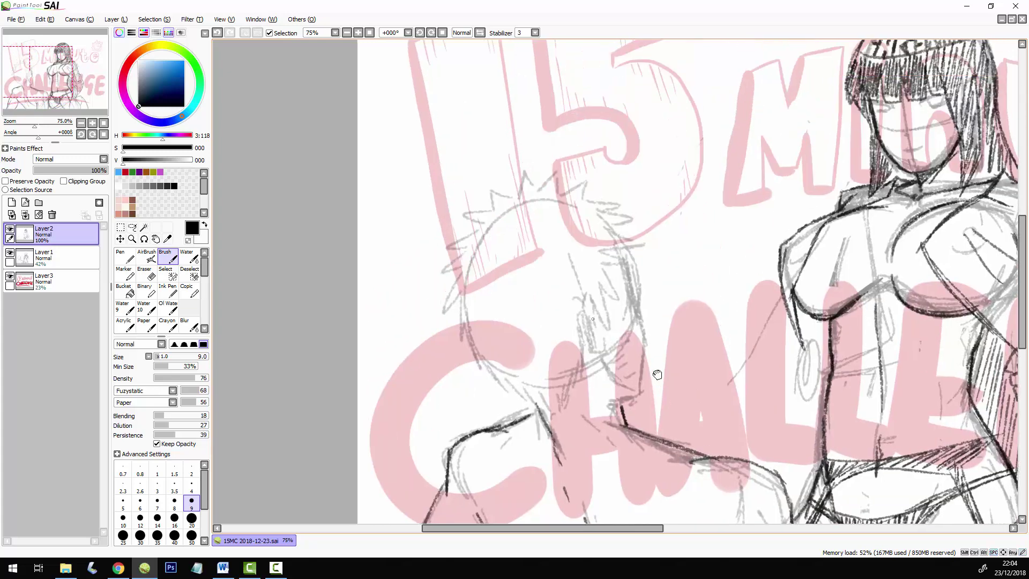
pyautogui.moveTo(586, 319)
pyautogui.mouseDown()
pyautogui.moveTo(592, 298)
pyautogui.moveTo(605, 353)
pyautogui.moveTo(588, 322)
pyautogui.moveTo(590, 352)
pyautogui.moveTo(606, 380)
pyautogui.moveTo(640, 392)
pyautogui.moveTo(625, 349)
pyautogui.moveTo(627, 362)
pyautogui.mouseUp()
pyautogui.moveTo(621, 383); pyautogui.dragTo(636, 365)
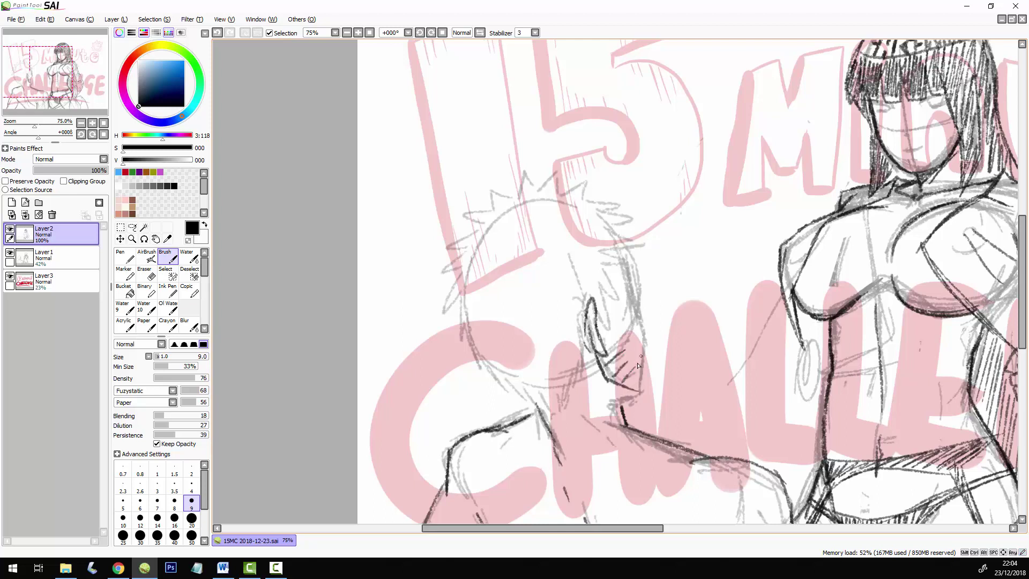
pyautogui.moveTo(620, 256); pyautogui.dragTo(630, 298)
pyautogui.moveTo(629, 284)
pyautogui.mouseDown()
pyautogui.moveTo(649, 361)
pyautogui.moveTo(646, 399)
pyautogui.moveTo(623, 407)
pyautogui.mouseUp()
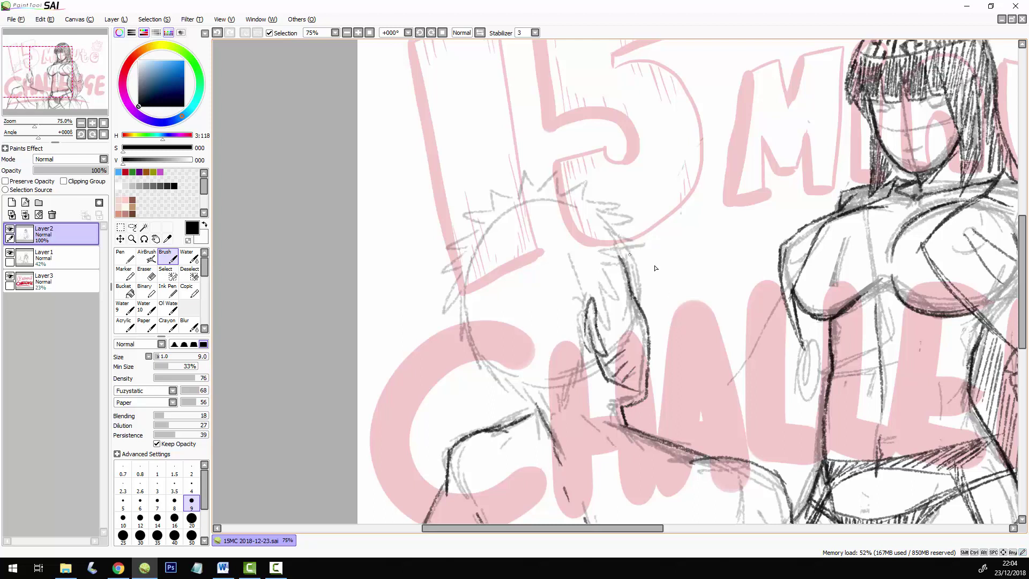
# Outline the first figure's spiky hair all around the head and add small V-shaped strands inside it.
pyautogui.press('space')
pyautogui.moveTo(621, 324)
pyautogui.mouseDown()
pyautogui.moveTo(644, 296)
pyautogui.moveTo(612, 352)
pyautogui.mouseUp()
pyautogui.moveTo(602, 298)
pyautogui.mouseDown()
pyautogui.moveTo(612, 354)
pyautogui.moveTo(589, 388)
pyautogui.moveTo(593, 369)
pyautogui.moveTo(561, 378)
pyautogui.moveTo(506, 335)
pyautogui.moveTo(479, 279)
pyautogui.mouseUp()
pyautogui.moveTo(492, 324); pyautogui.dragTo(487, 296)
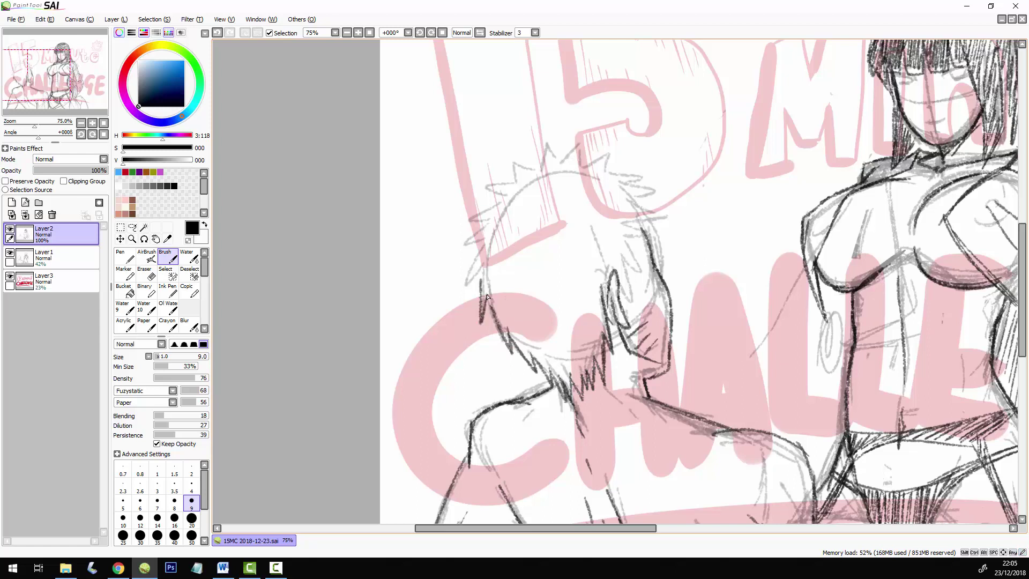
pyautogui.moveTo(483, 255)
pyautogui.mouseDown()
pyautogui.moveTo(480, 277)
pyautogui.moveTo(487, 235)
pyautogui.moveTo(478, 292)
pyautogui.mouseUp()
pyautogui.moveTo(542, 229); pyautogui.dragTo(537, 314)
pyautogui.moveTo(529, 263)
pyautogui.mouseDown()
pyautogui.moveTo(578, 230)
pyautogui.moveTo(581, 256)
pyautogui.moveTo(628, 264)
pyautogui.moveTo(637, 309)
pyautogui.mouseUp()
pyautogui.hotkey('ctrl', 'z')
pyautogui.hotkey('ctrl', 'z')
pyautogui.moveTo(607, 266)
pyautogui.mouseDown()
pyautogui.moveTo(654, 300)
pyautogui.moveTo(631, 300)
pyautogui.moveTo(635, 348)
pyautogui.moveTo(621, 370)
pyautogui.moveTo(625, 396)
pyautogui.moveTo(613, 400)
pyautogui.mouseUp()
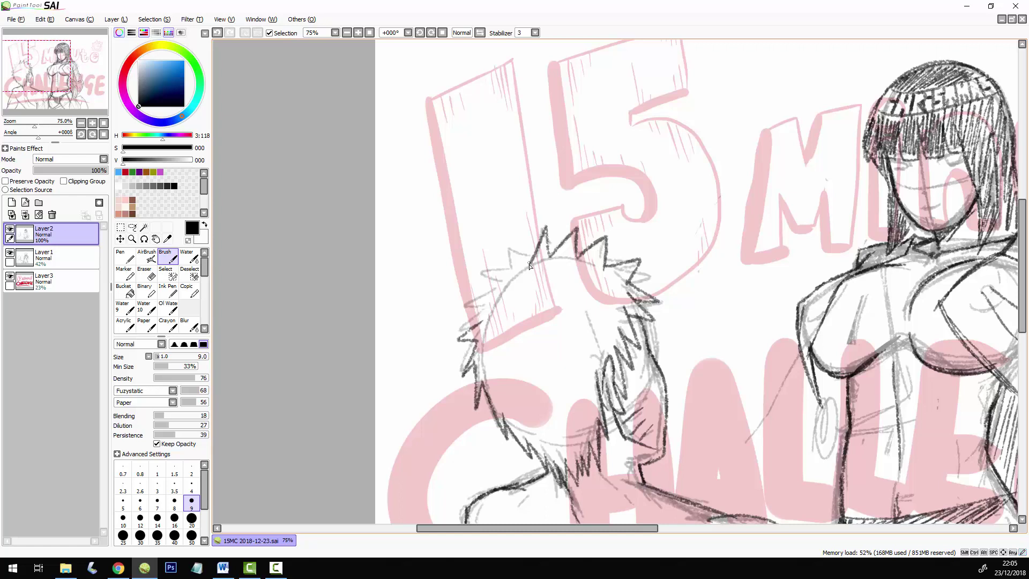
pyautogui.moveTo(530, 265)
pyautogui.mouseDown()
pyautogui.moveTo(477, 295)
pyautogui.moveTo(470, 322)
pyautogui.mouseUp()
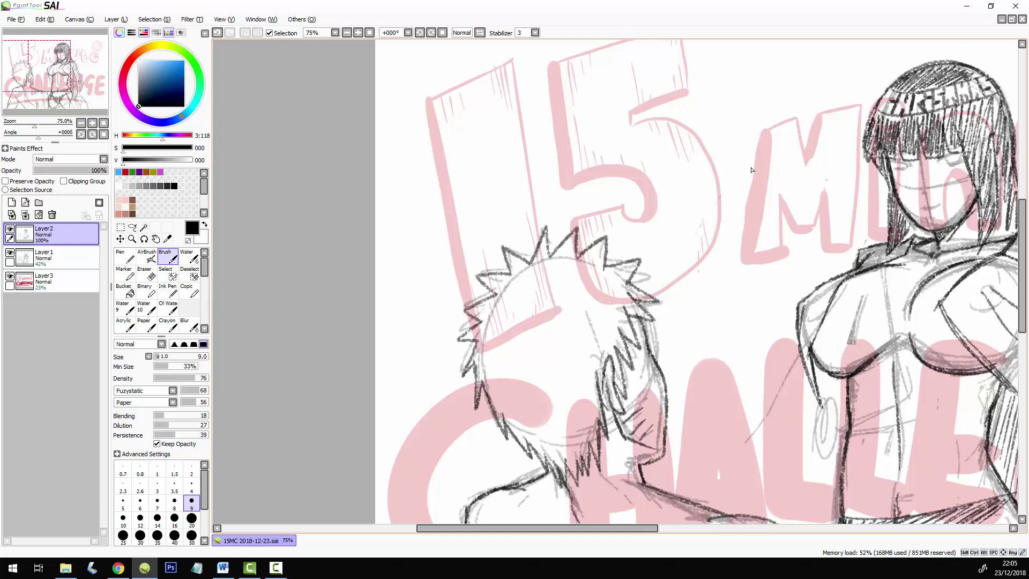
pyautogui.moveTo(510, 356)
pyautogui.mouseDown()
pyautogui.moveTo(515, 377)
pyautogui.moveTo(533, 369)
pyautogui.mouseUp()
pyautogui.moveTo(567, 332); pyautogui.dragTo(574, 344)
# Draw the second figure's closed hand beside the waist, on the side nearest the first figure.
pyautogui.moveTo(672, 432); pyautogui.dragTo(702, 371)
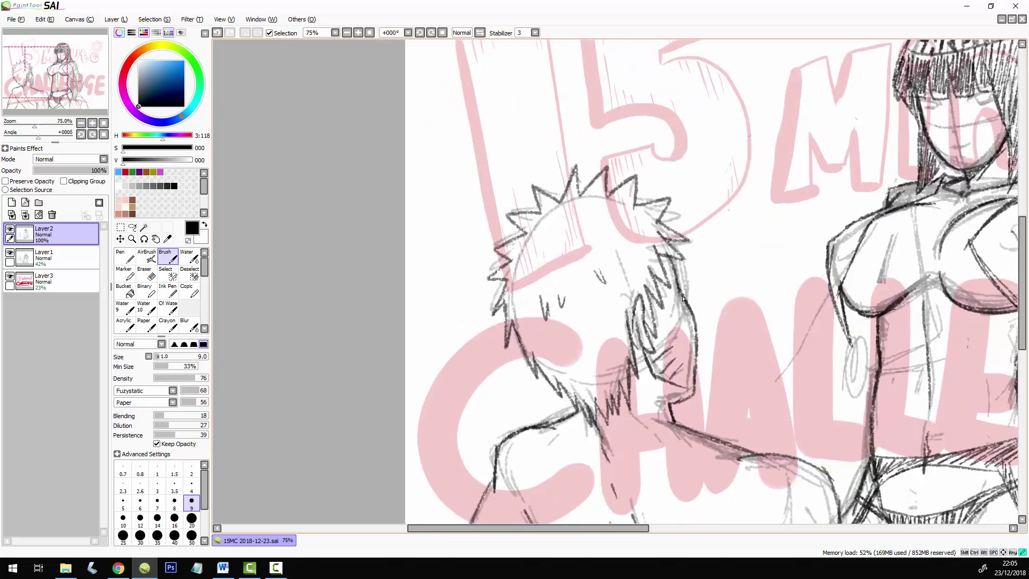
pyautogui.moveTo(796, 442); pyautogui.dragTo(834, 295)
pyautogui.moveTo(912, 305); pyautogui.dragTo(703, 387)
pyautogui.moveTo(813, 314)
pyautogui.mouseDown()
pyautogui.moveTo(716, 398)
pyautogui.moveTo(797, 310)
pyautogui.mouseUp()
pyautogui.moveTo(609, 284)
pyautogui.mouseDown()
pyautogui.moveTo(591, 305)
pyautogui.moveTo(622, 301)
pyautogui.moveTo(594, 315)
pyautogui.moveTo(622, 311)
pyautogui.mouseUp()
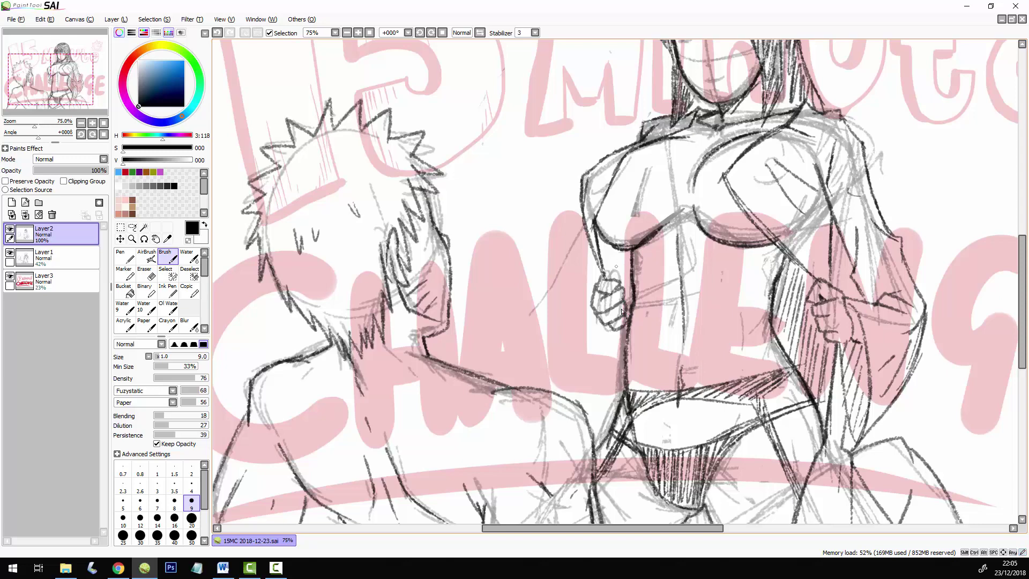
# Hatch the gap above the closed hand and draw the shaded cloth hanging from it down to the hip.
pyautogui.moveTo(603, 262)
pyautogui.mouseDown()
pyautogui.moveTo(626, 265)
pyautogui.moveTo(629, 325)
pyautogui.moveTo(578, 409)
pyautogui.mouseUp()
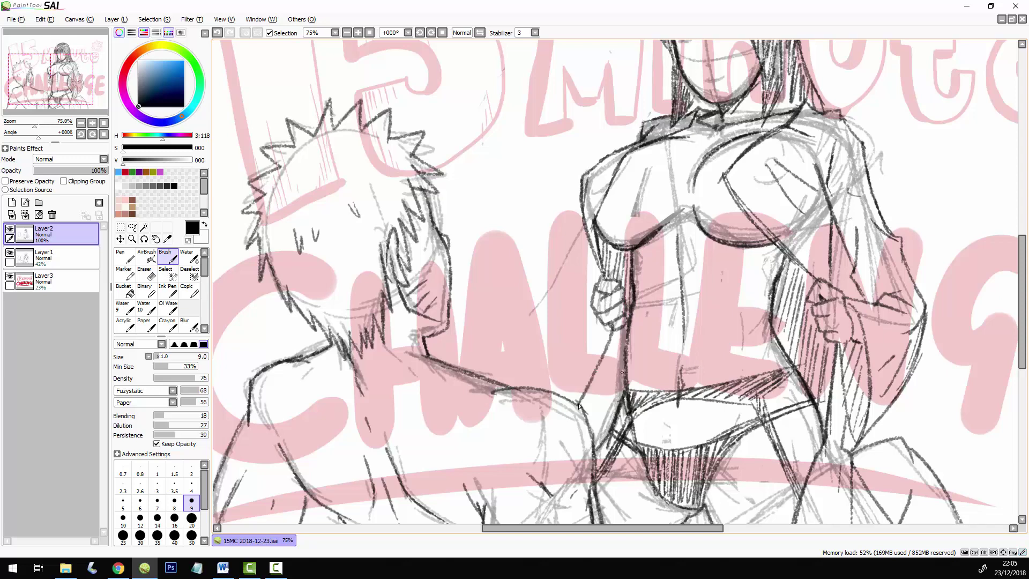
pyautogui.hotkey('ctrl', 'z')
pyautogui.moveTo(621, 327)
pyautogui.mouseDown()
pyautogui.moveTo(585, 408)
pyautogui.moveTo(623, 391)
pyautogui.moveTo(614, 416)
pyautogui.mouseUp()
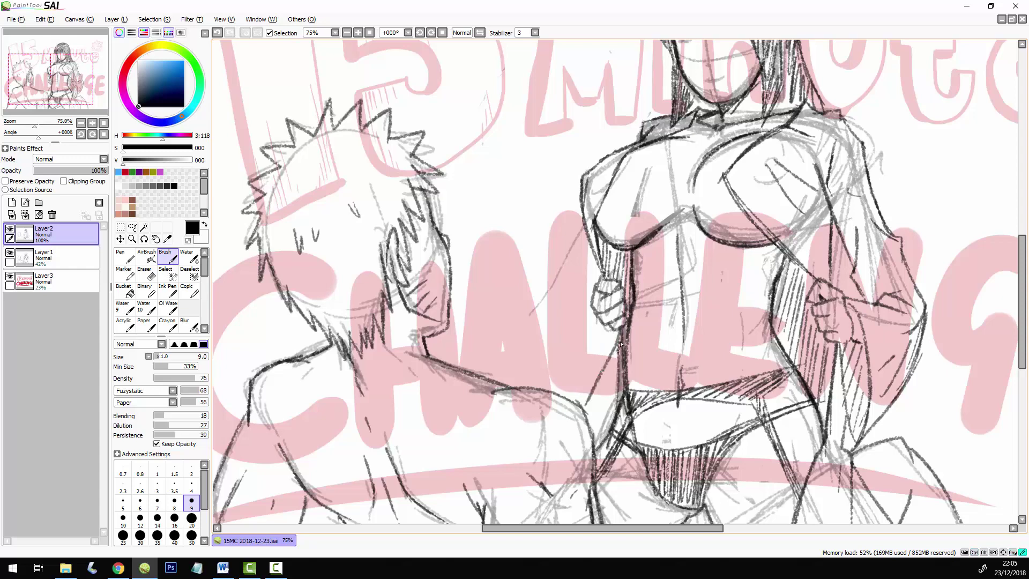
pyautogui.moveTo(617, 353); pyautogui.dragTo(594, 454)
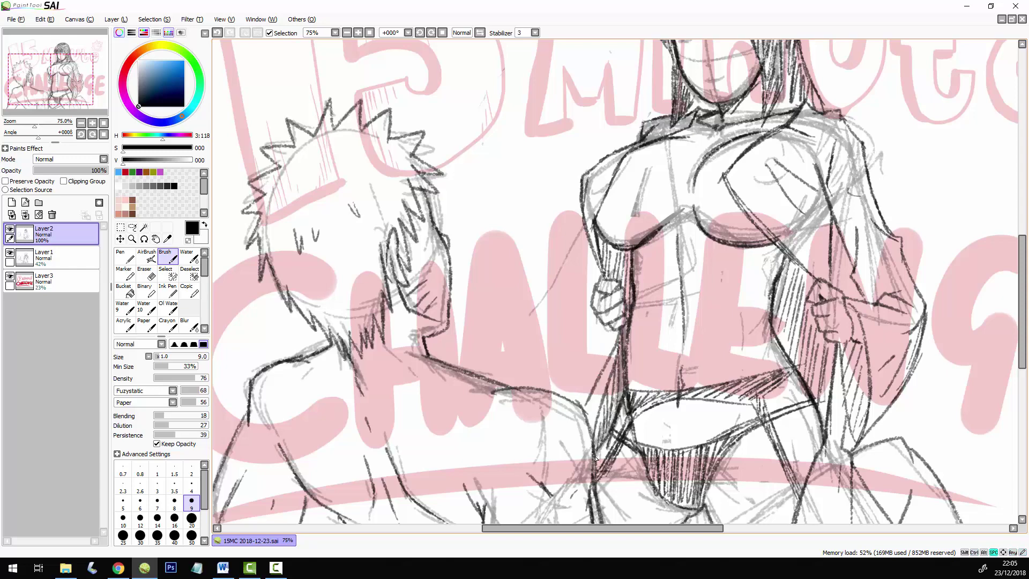
# Hatch a slanted shadow under the second figure's chest, toward the raised cloth on the right-hand side.
pyautogui.moveTo(815, 445)
pyautogui.mouseDown()
pyautogui.moveTo(839, 310)
pyautogui.moveTo(808, 407)
pyautogui.mouseUp()
pyautogui.moveTo(655, 189)
pyautogui.mouseDown()
pyautogui.moveTo(627, 235)
pyautogui.moveTo(630, 260)
pyautogui.mouseUp()
pyautogui.moveTo(694, 182)
pyautogui.mouseDown()
pyautogui.moveTo(746, 210)
pyautogui.moveTo(734, 212)
pyautogui.moveTo(770, 220)
pyautogui.moveTo(762, 248)
pyautogui.mouseUp()
pyautogui.moveTo(761, 201); pyautogui.dragTo(800, 238)
pyautogui.moveTo(771, 454); pyautogui.dragTo(788, 337)
# Draw the second figure's eyes, eyebrow, nose and mouth over the sketched face.
pyautogui.moveTo(839, 62); pyautogui.dragTo(784, 392)
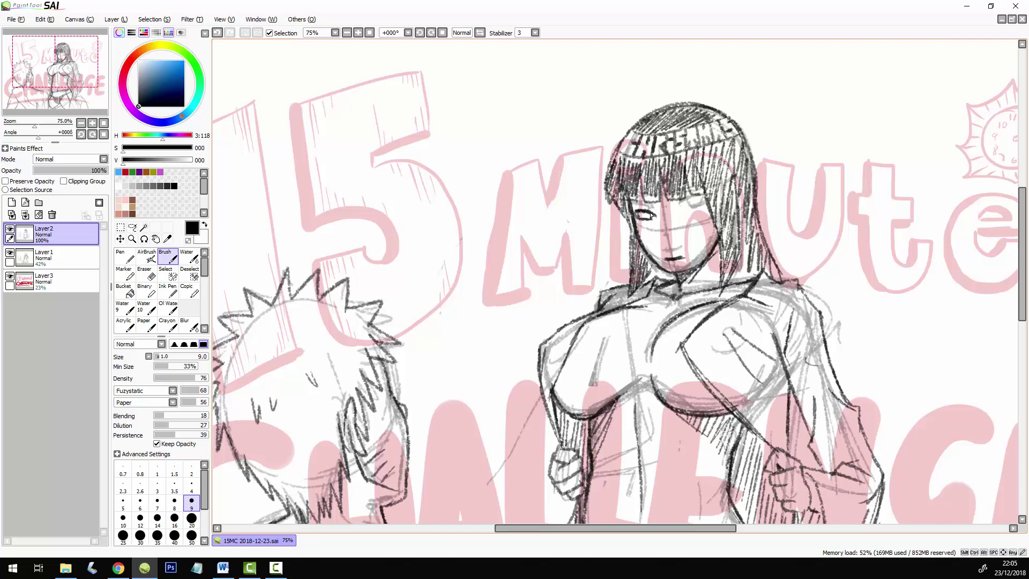
pyautogui.moveTo(623, 193); pyautogui.dragTo(656, 187)
pyautogui.moveTo(680, 216)
pyautogui.mouseDown()
pyautogui.moveTo(702, 211)
pyautogui.moveTo(686, 209)
pyautogui.moveTo(692, 202)
pyautogui.moveTo(660, 226)
pyautogui.moveTo(665, 245)
pyautogui.mouseUp()
pyautogui.hotkey('ctrl', 'z')
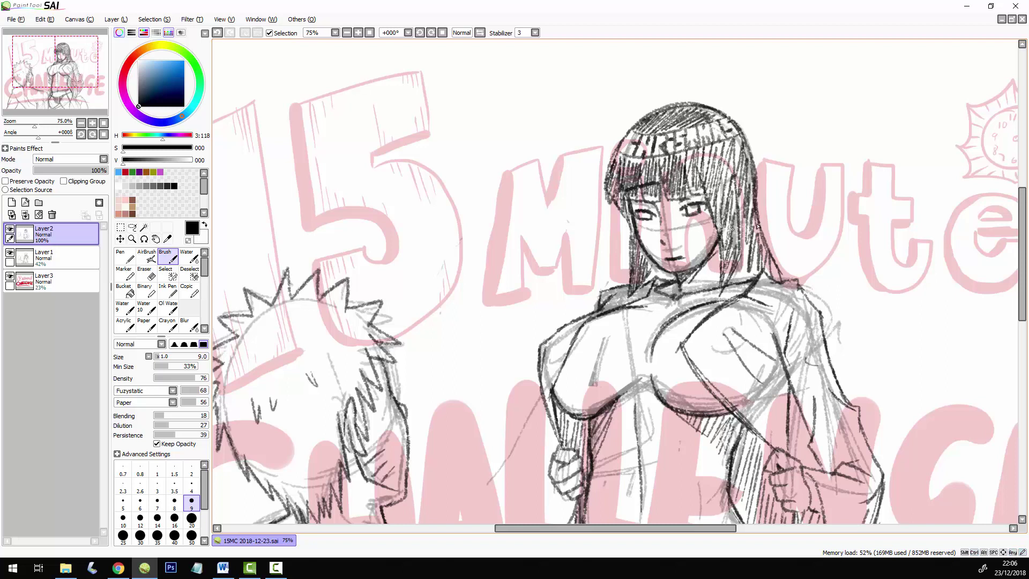
# Darken the second figure's collar and the hair strands beside the face and neck.
pyautogui.moveTo(736, 404); pyautogui.dragTo(750, 298)
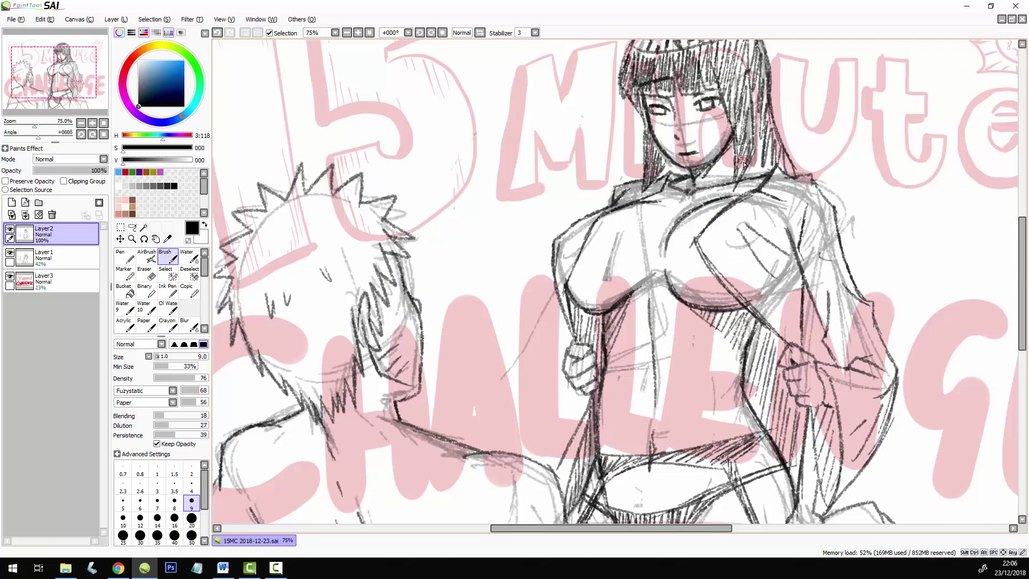
pyautogui.moveTo(744, 163)
pyautogui.mouseDown()
pyautogui.moveTo(763, 177)
pyautogui.moveTo(775, 165)
pyautogui.moveTo(768, 177)
pyautogui.mouseUp()
pyautogui.moveTo(765, 99); pyautogui.dragTo(744, 177)
pyautogui.moveTo(753, 75)
pyautogui.mouseDown()
pyautogui.moveTo(748, 145)
pyautogui.moveTo(728, 184)
pyautogui.mouseUp()
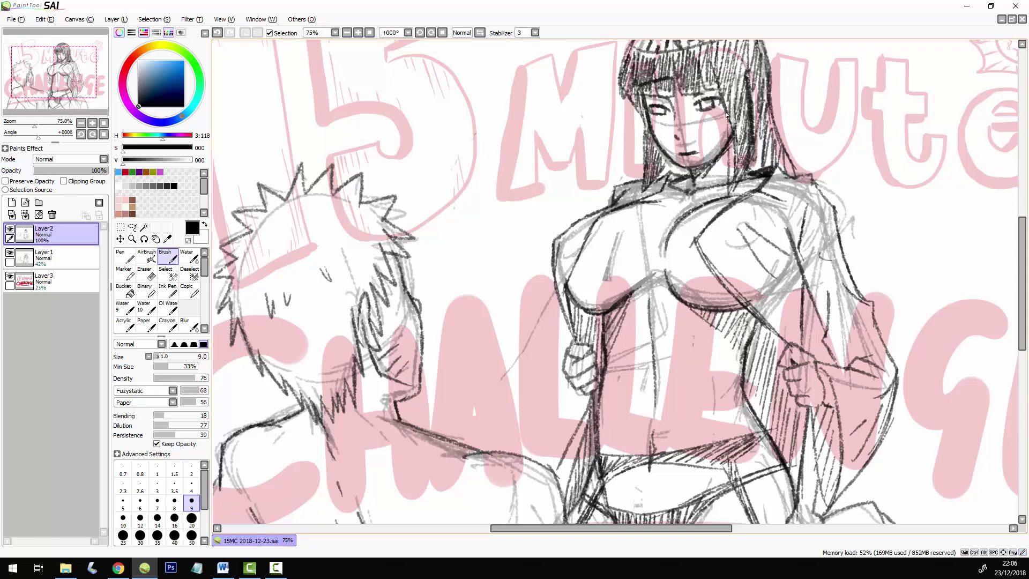
pyautogui.moveTo(792, 149); pyautogui.dragTo(782, 174)
# Hatch the narrow inner fold of the second figure's sleeve just above the right-hand closed hand with dense vertical strokes.
pyautogui.moveTo(871, 371); pyautogui.dragTo(855, 280)
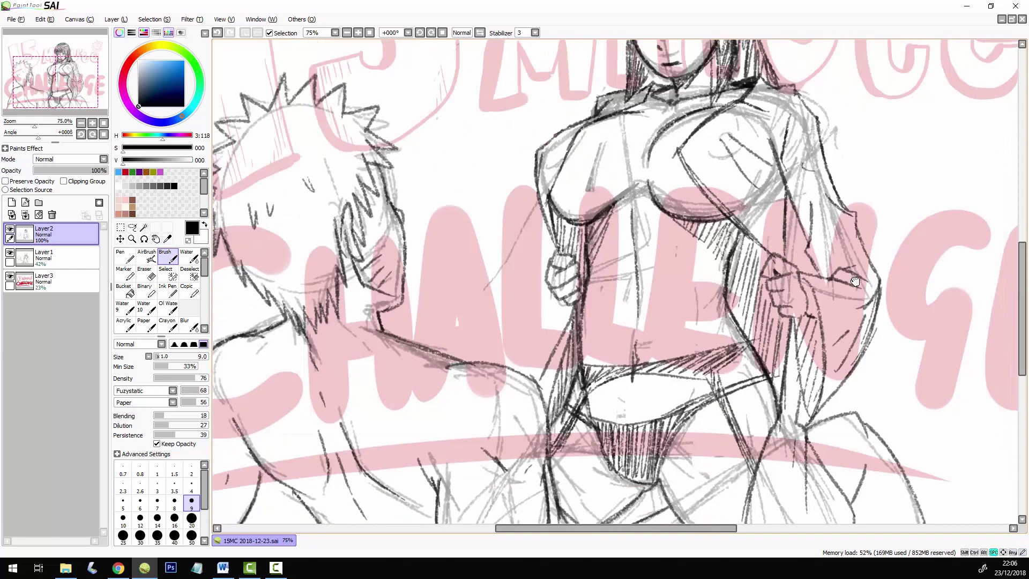
pyautogui.moveTo(786, 207); pyautogui.dragTo(788, 256)
pyautogui.moveTo(787, 207); pyautogui.dragTo(794, 265)
pyautogui.moveTo(793, 220); pyautogui.dragTo(801, 272)
pyautogui.moveTo(797, 242); pyautogui.dragTo(808, 272)
pyautogui.moveTo(806, 256); pyautogui.dragTo(813, 272)
pyautogui.moveTo(798, 233); pyautogui.dragTo(806, 272)
pyautogui.moveTo(800, 235); pyautogui.dragTo(815, 271)
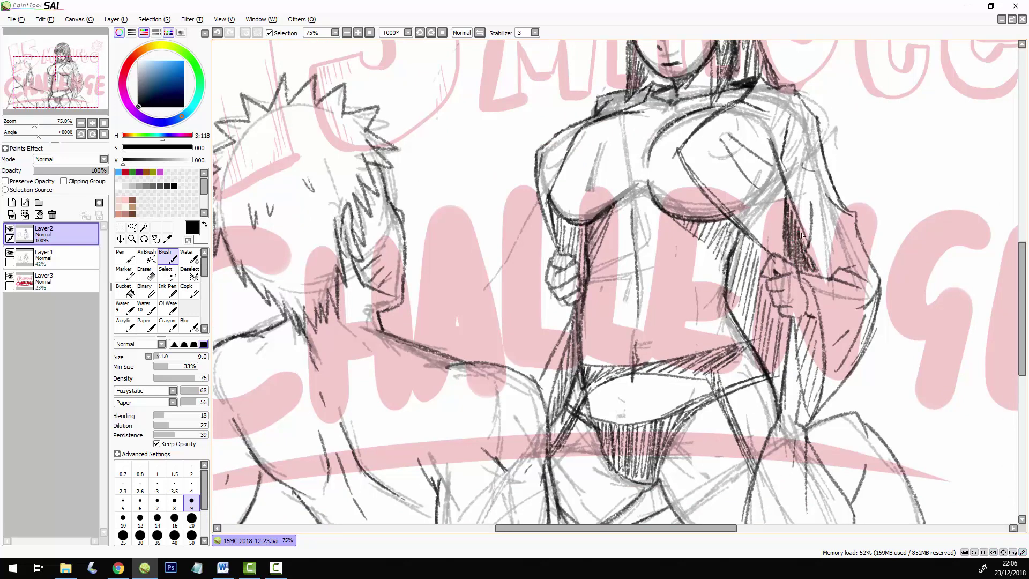
pyautogui.moveTo(802, 235); pyautogui.dragTo(783, 385)
pyautogui.moveTo(819, 264); pyautogui.dragTo(812, 80)
pyautogui.moveTo(820, 332); pyautogui.dragTo(821, 200)
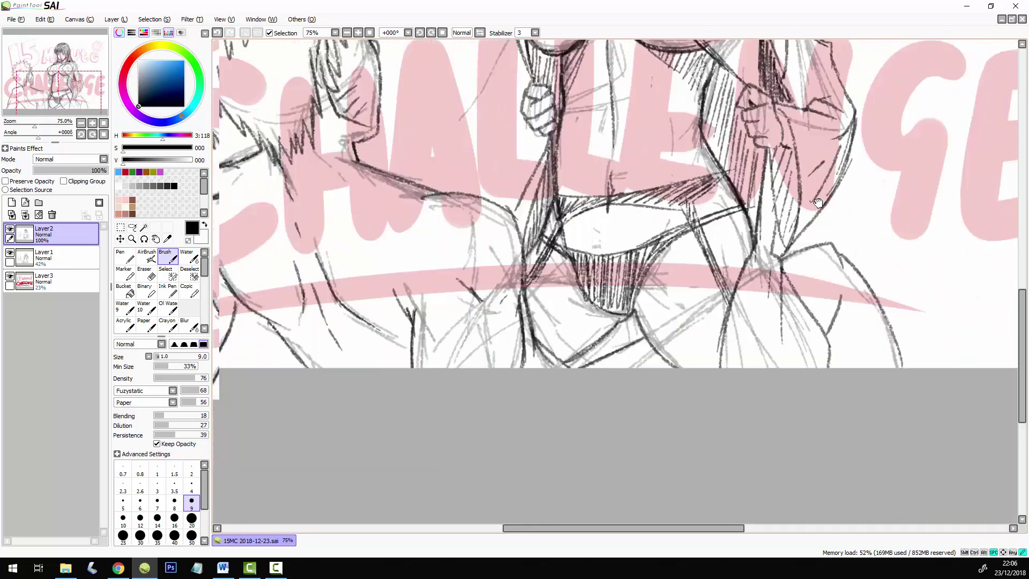
# Add a new layer, hide Layer1, and draw two small jagged leaf shapes at the canvas's upper edge above the second figure.
pyautogui.moveTo(859, 300); pyautogui.dragTo(775, 509)
pyautogui.moveTo(697, 56); pyautogui.dragTo(843, 345)
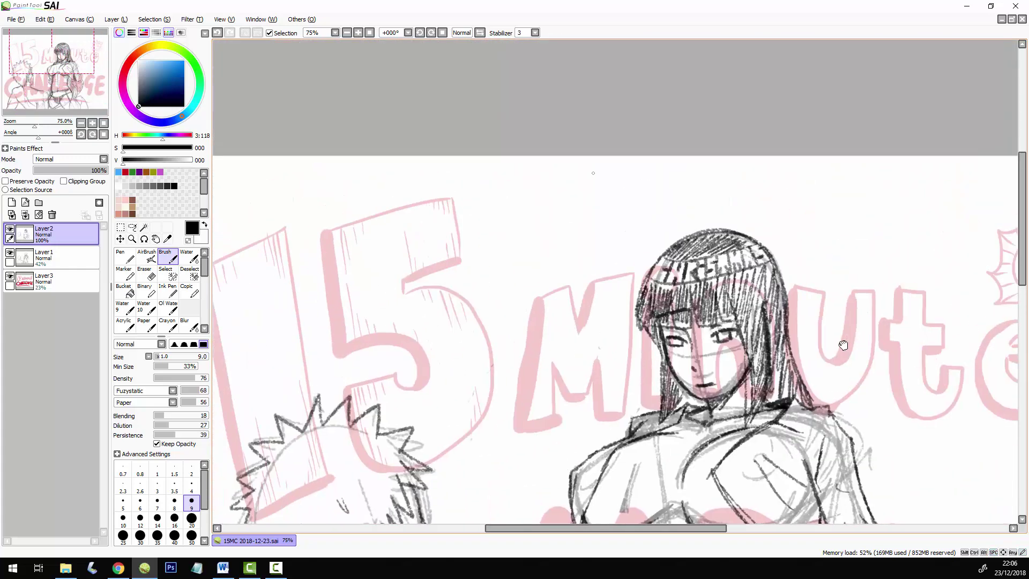
pyautogui.click(11, 202)
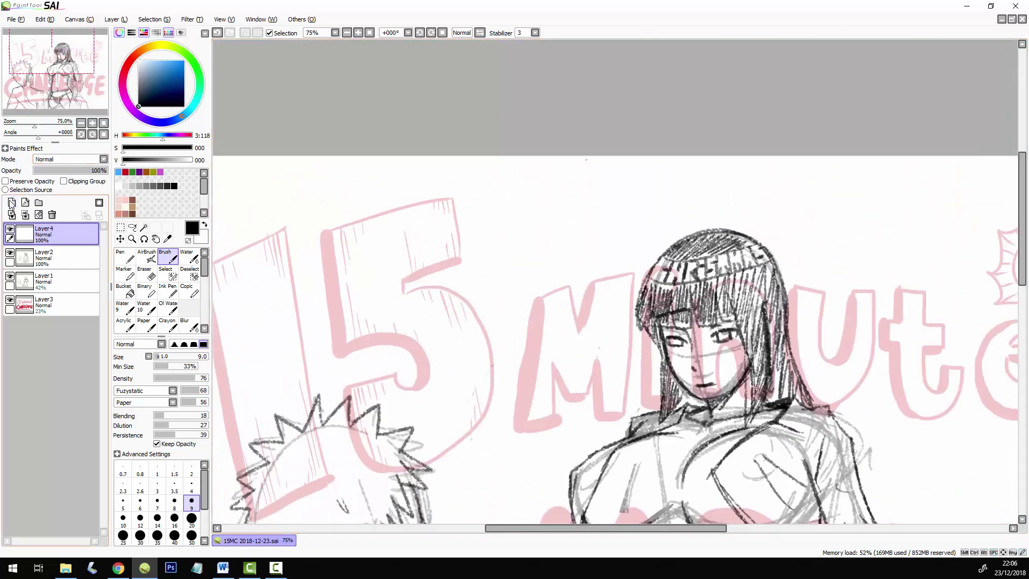
pyautogui.click(9, 276)
pyautogui.moveTo(616, 155)
pyautogui.mouseDown()
pyautogui.moveTo(610, 180)
pyautogui.moveTo(626, 166)
pyautogui.moveTo(620, 157)
pyautogui.mouseUp()
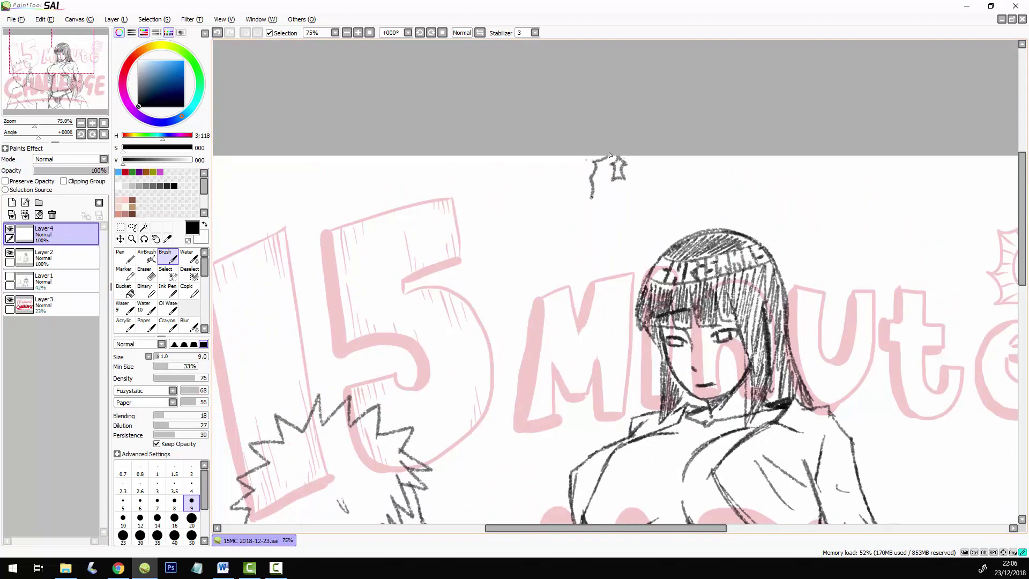
pyautogui.moveTo(605, 173); pyautogui.dragTo(615, 157)
# Duplicate the leaf pair and place the copy directly beside the original, on its left-hand side.
pyautogui.hotkey('ctrl', 'a')
pyautogui.hotkey('ctrl', 'c')
pyautogui.hotkey('ctrl', 'v')
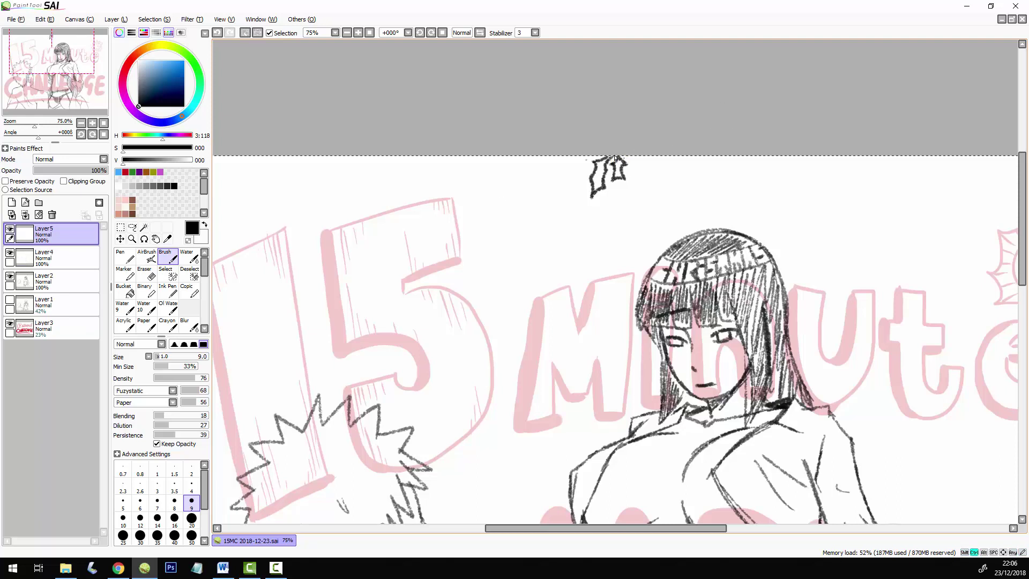
pyautogui.hotkey('ctrl', 't')
pyautogui.moveTo(618, 184); pyautogui.dragTo(577, 188)
pyautogui.press('Return')
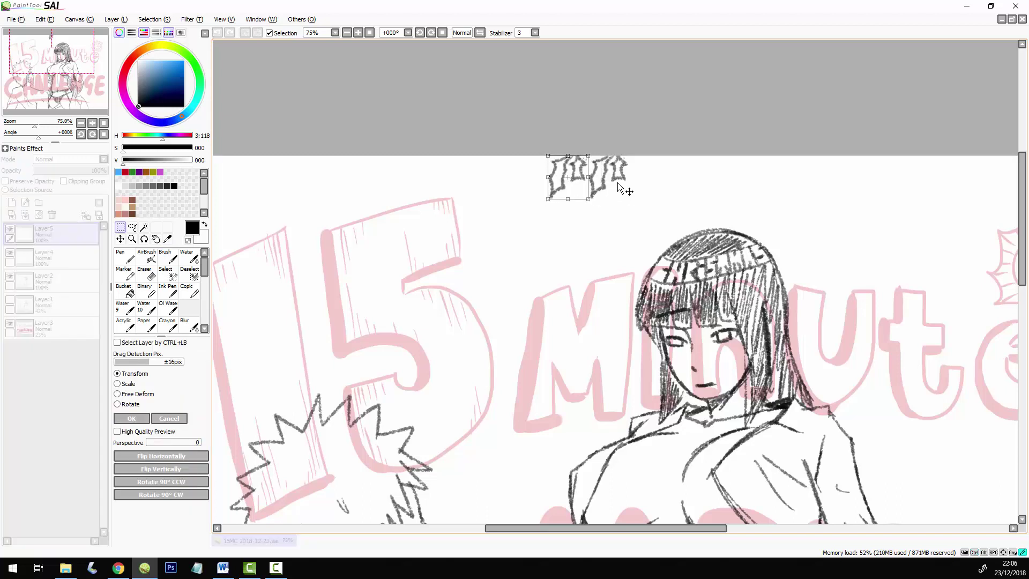
# Paste a third leaf pair and position it slightly lower, between the first two pairs.
pyautogui.hotkey('ctrl', 'v')
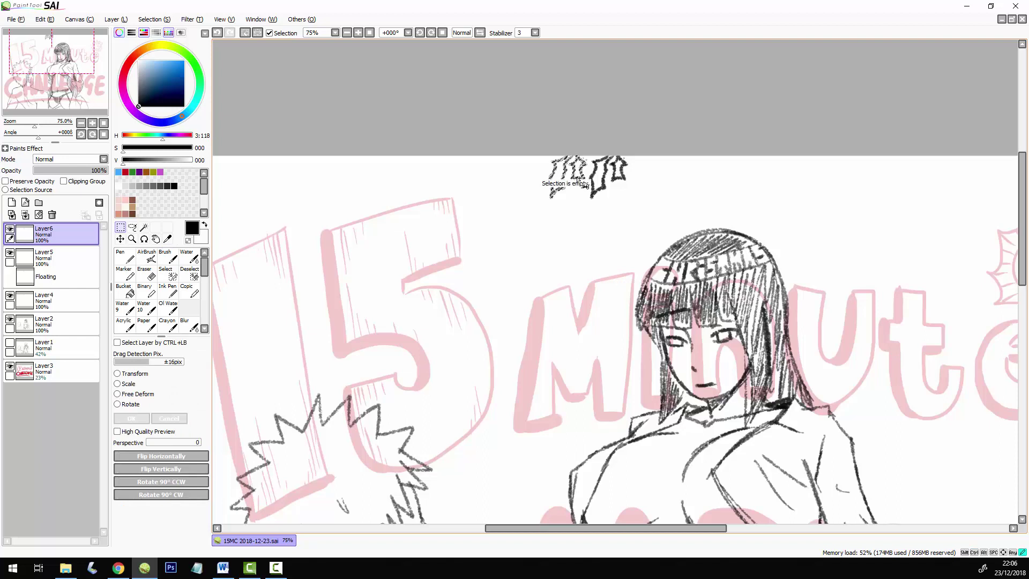
pyautogui.moveTo(577, 180); pyautogui.dragTo(553, 191)
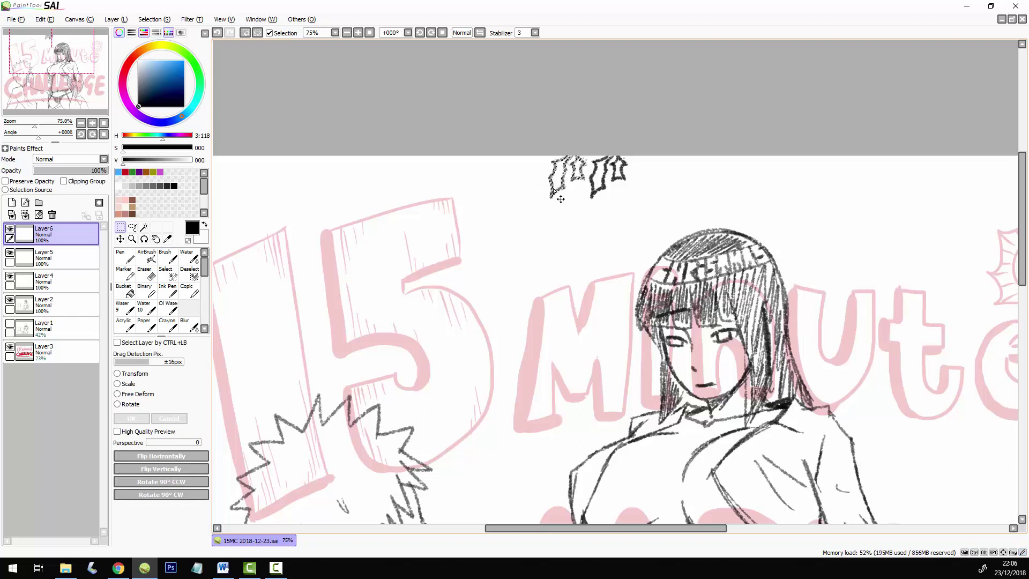
pyautogui.press('ctrl')
pyautogui.hotkey('ctrl', 'd')
pyautogui.hotkey('ctrl', 't')
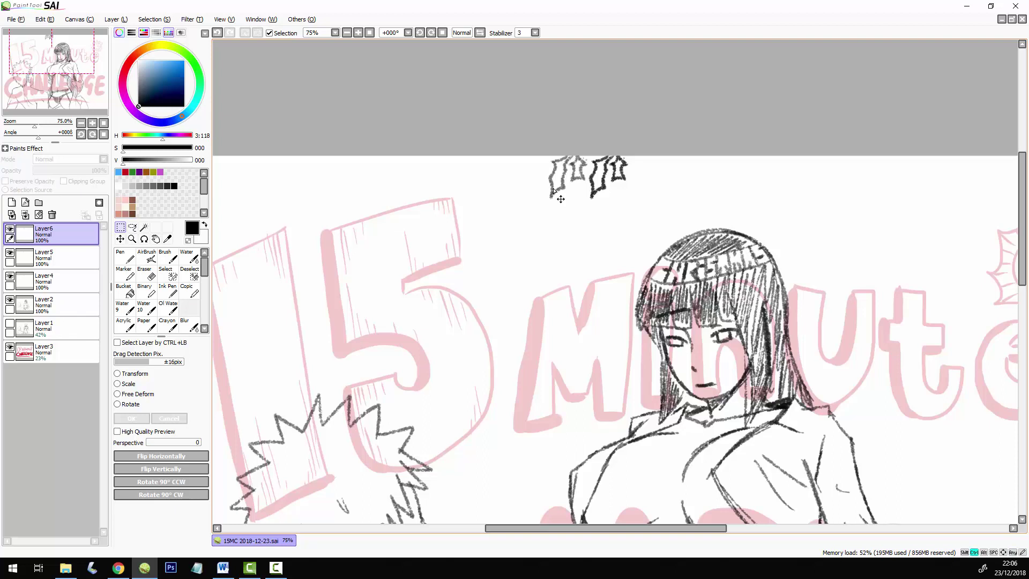
pyautogui.moveTo(618, 186); pyautogui.dragTo(537, 185)
pyautogui.press('Return')
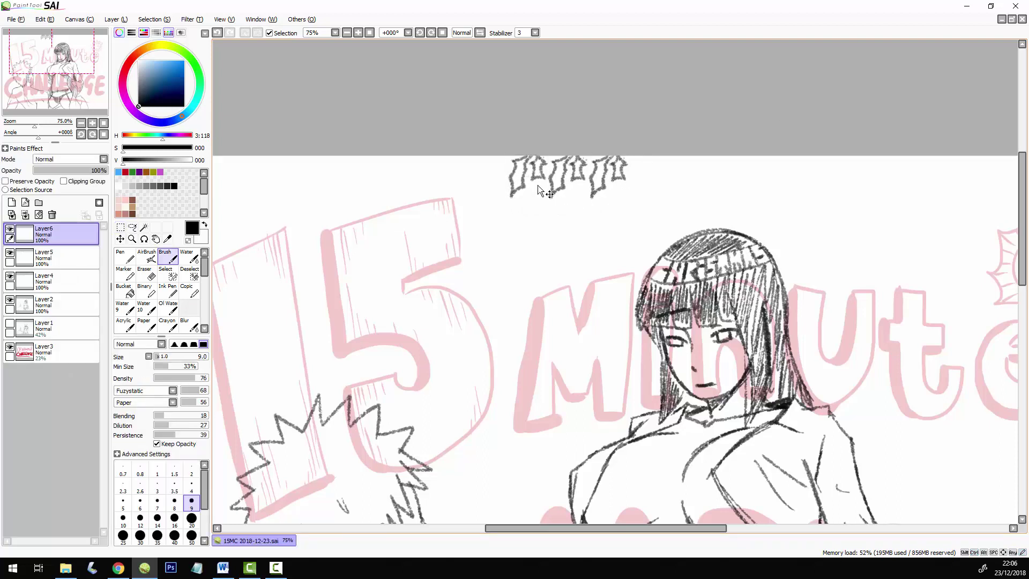
pyautogui.hotkey('ctrl', 't')
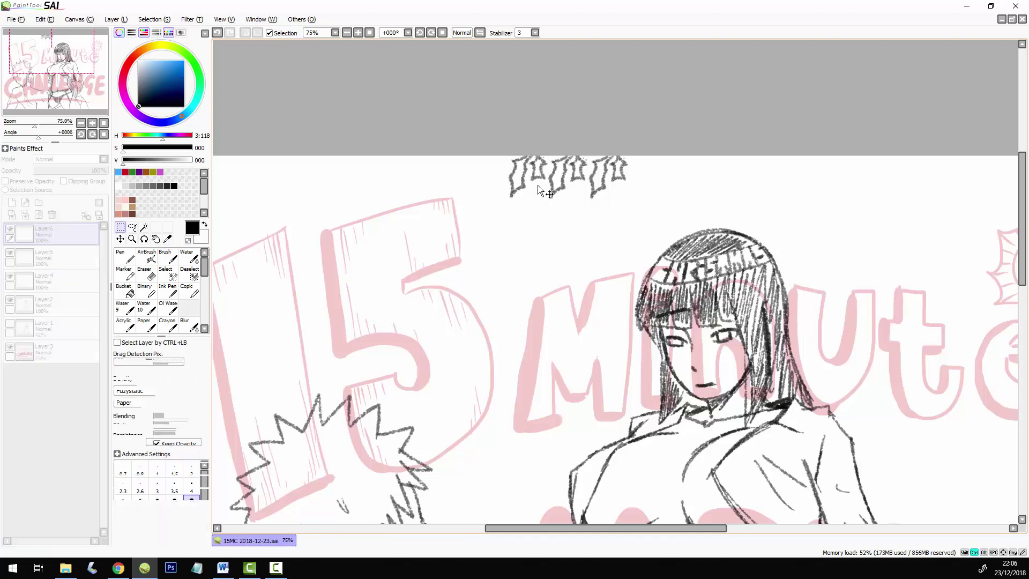
pyautogui.moveTo(523, 181); pyautogui.dragTo(578, 192)
pyautogui.press('Return')
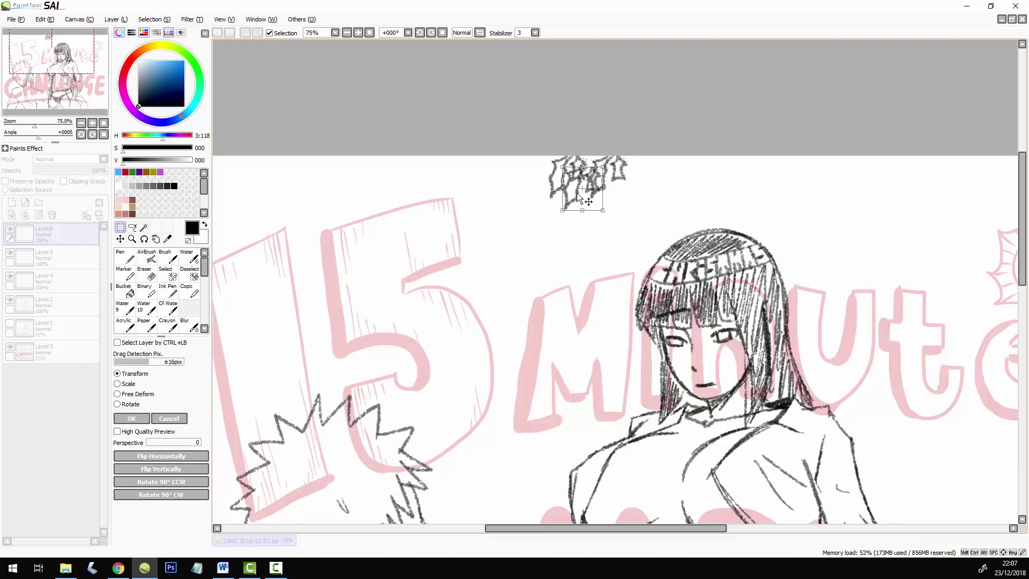
# Erase the overlapping lines of the lowered leaf pair and merge the copies down into Layer4.
pyautogui.press('e')
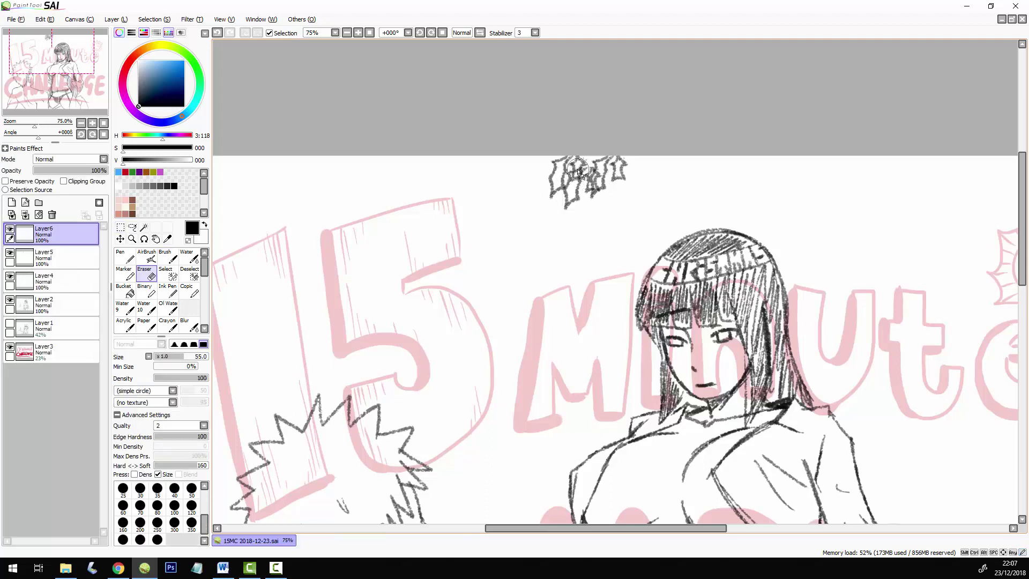
pyautogui.moveTo(580, 170)
pyautogui.mouseDown()
pyautogui.moveTo(599, 159)
pyautogui.moveTo(598, 183)
pyautogui.mouseUp()
pyautogui.hotkey('ctrl', 'e')
pyautogui.hotkey('ctrl', 'e')
# Duplicate the leaf cluster, flip it horizontally, place it against the original's right-hand end, and merge it into Layer4.
pyautogui.hotkey('ctrl', 'a')
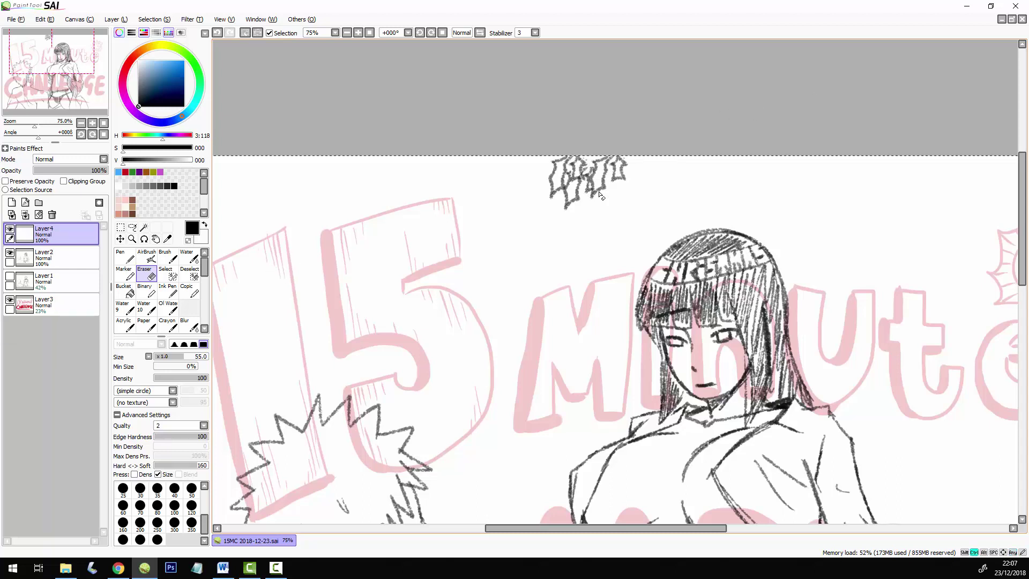
pyautogui.hotkey('ctrl', 'c')
pyautogui.hotkey('ctrl', 'v')
pyautogui.hotkey('ctrl', 't')
pyautogui.moveTo(594, 183); pyautogui.dragTo(686, 187)
pyautogui.click(177, 461)
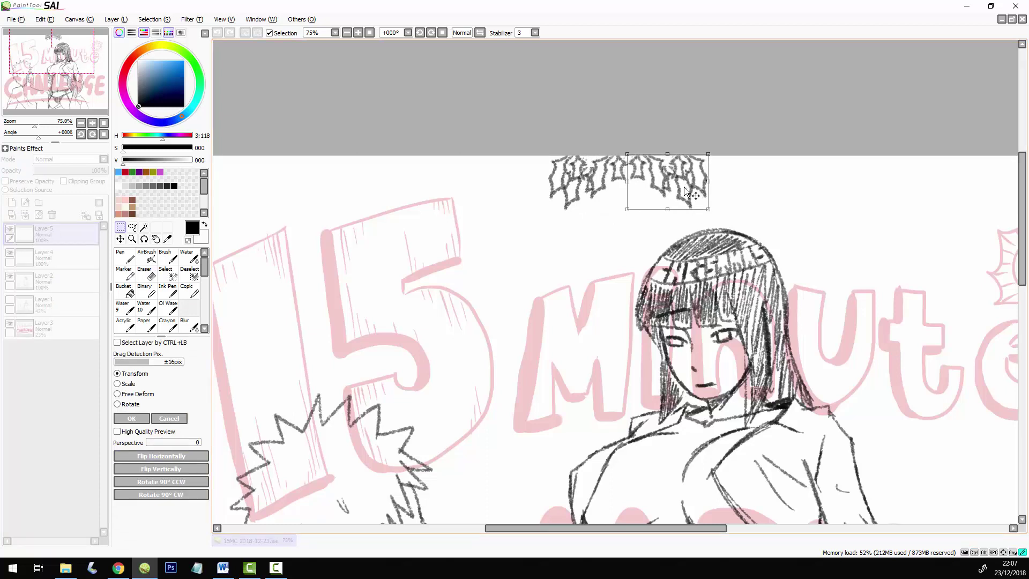
pyautogui.press('Return')
pyautogui.press('e')
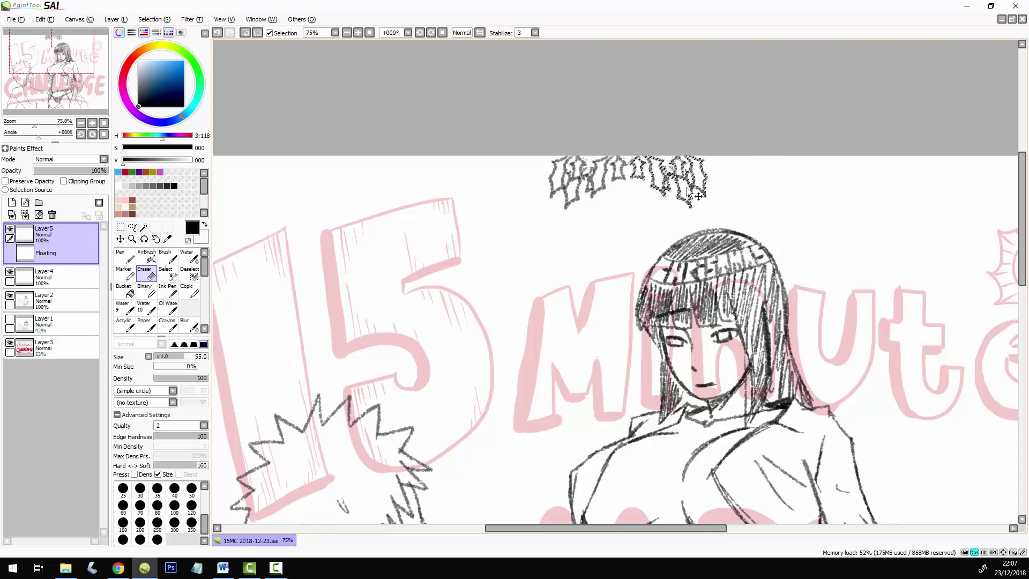
pyautogui.hotkey('ctrl', 'd')
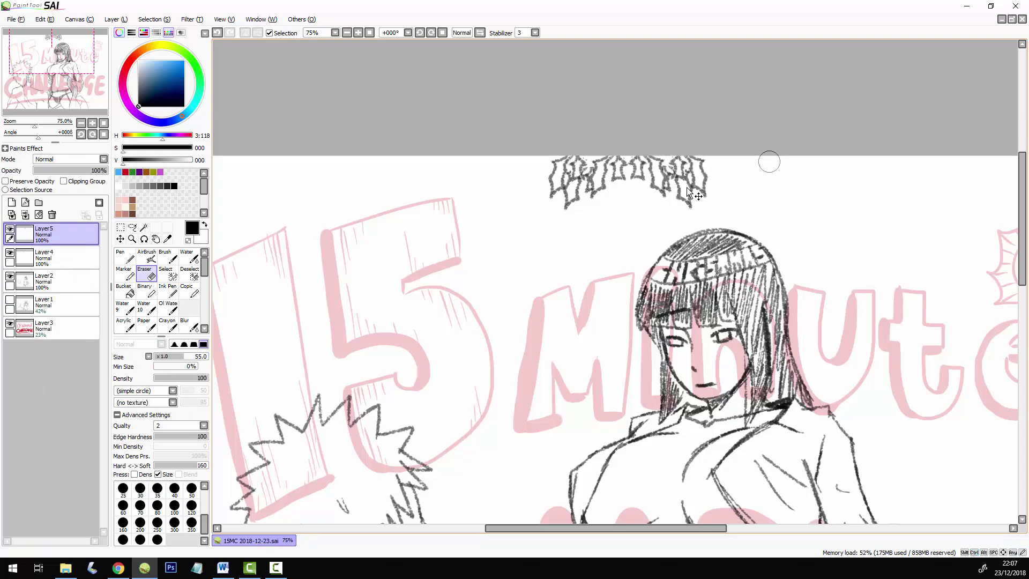
pyautogui.hotkey('ctrl', 'e')
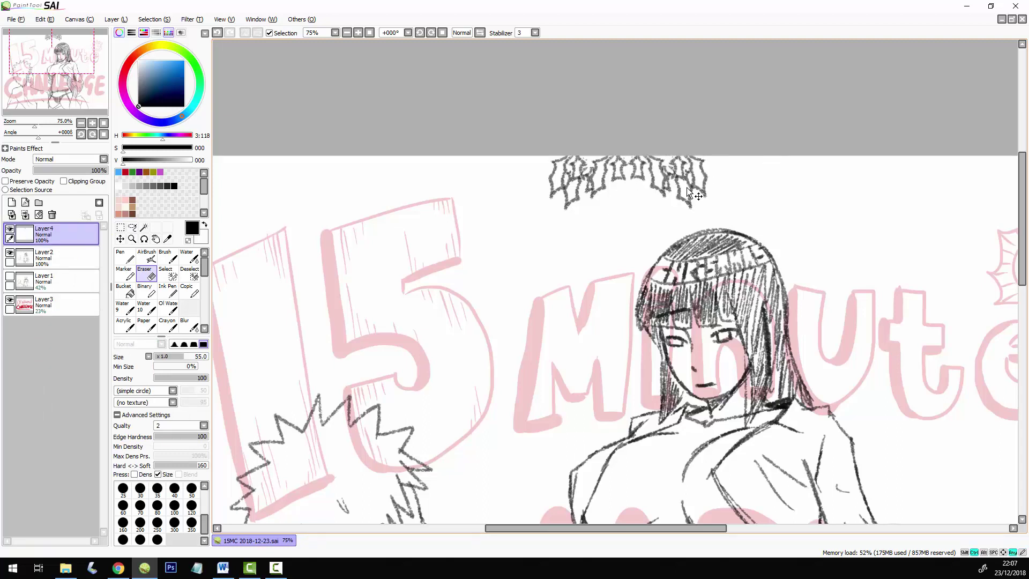
# Duplicate the mirrored leaf garland, place the copy against its left-hand end, and merge it into Layer4.
pyautogui.hotkey('ctrl', 'a')
pyautogui.hotkey('ctrl', 'c')
pyautogui.hotkey('ctrl', 'v')
pyautogui.hotkey('ctrl', 't')
pyautogui.moveTo(683, 181)
pyautogui.mouseDown()
pyautogui.moveTo(527, 193)
pyautogui.moveTo(526, 181)
pyautogui.mouseUp()
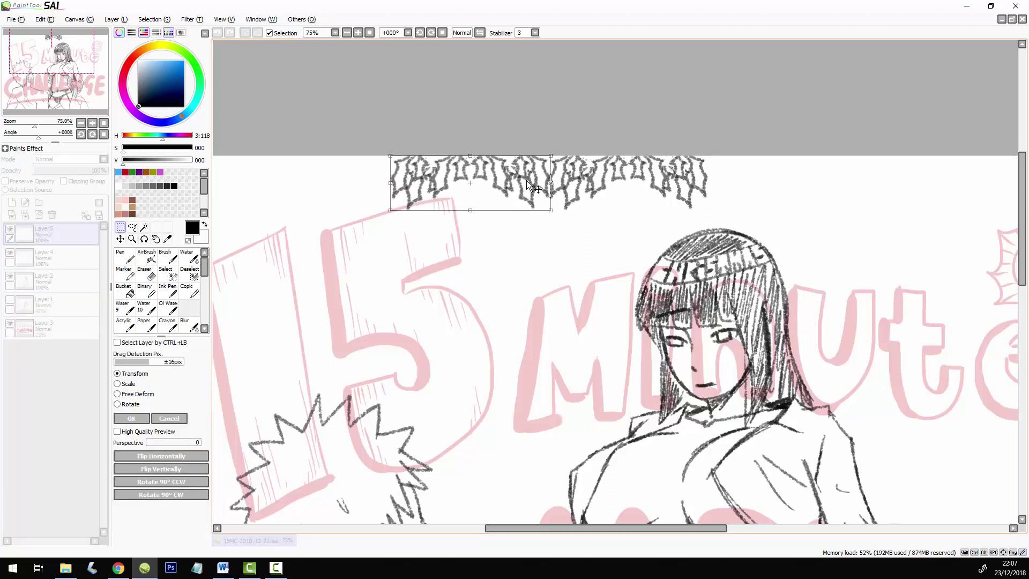
pyautogui.press('Return')
pyautogui.press('e')
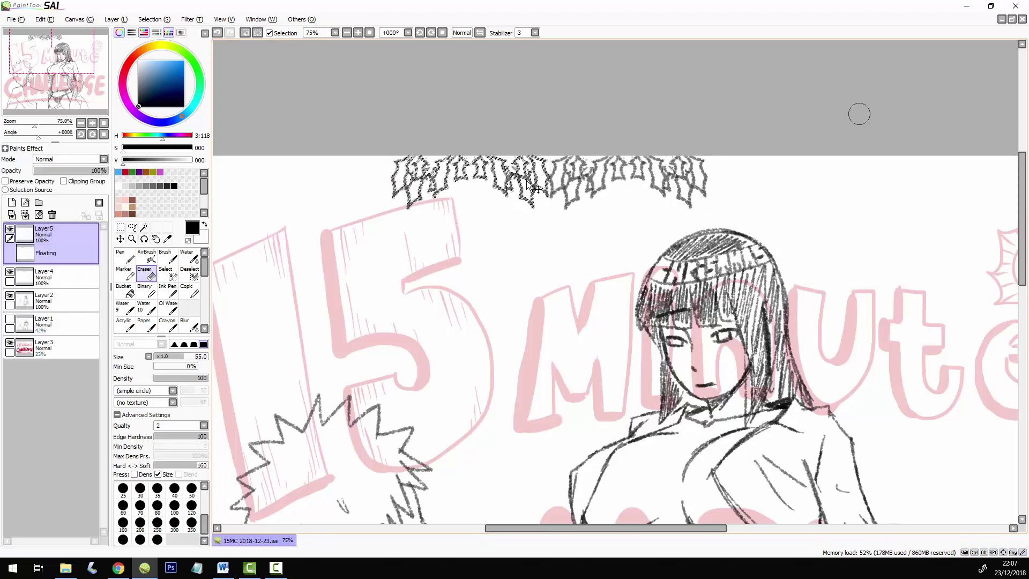
pyautogui.hotkey('ctrl', 'e')
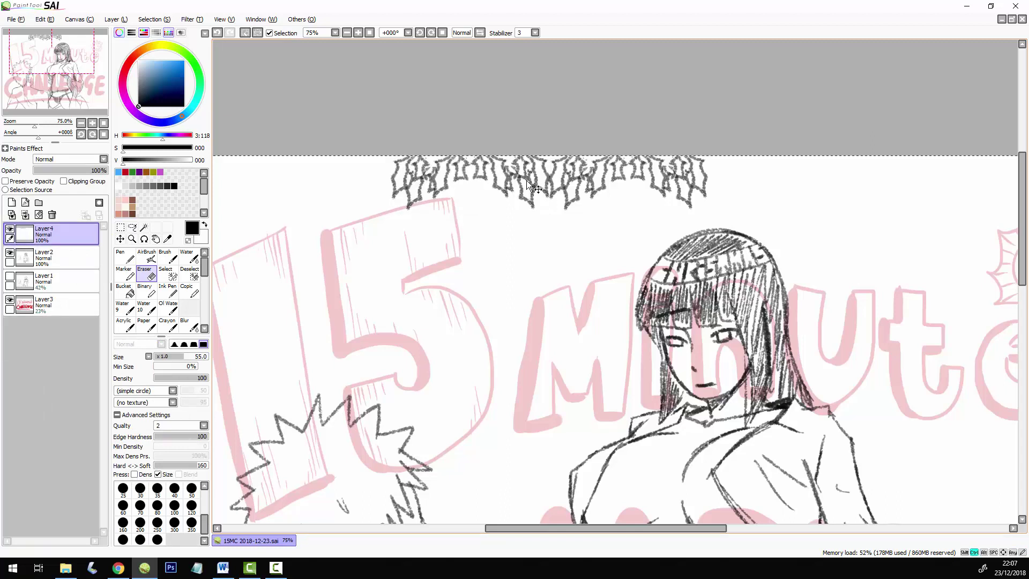
# Paste another garland copy extending past the canvas's left edge, nudge it right into alignment, and erase the overlap at the join.
pyautogui.hotkey('ctrl', 'v')
pyautogui.hotkey('ctrl', 't')
pyautogui.moveTo(674, 182)
pyautogui.mouseDown()
pyautogui.moveTo(347, 229)
pyautogui.moveTo(339, 196)
pyautogui.moveTo(347, 203)
pyautogui.mouseUp()
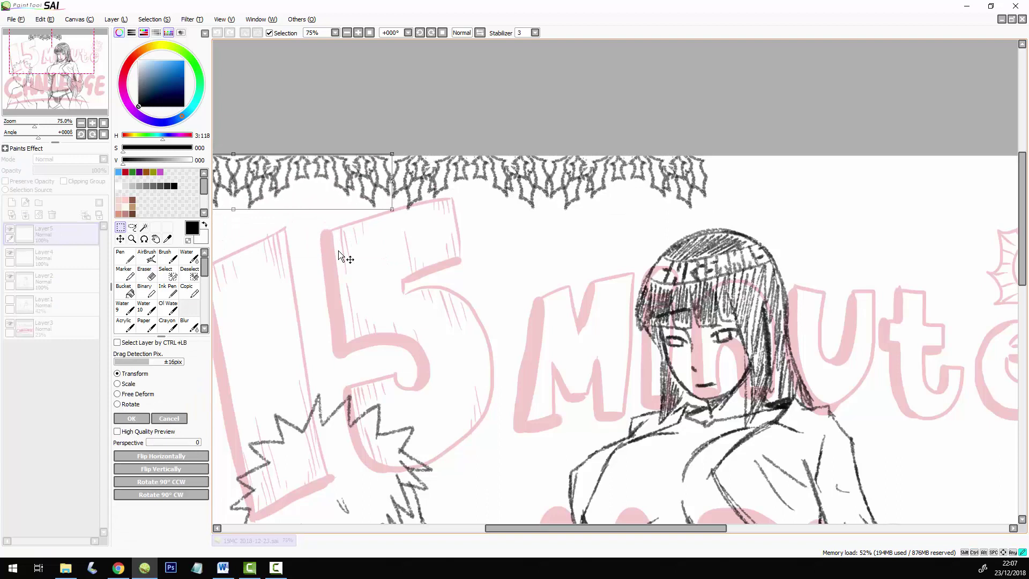
pyautogui.press('Right')
pyautogui.press('Right')
pyautogui.press('Right')
pyautogui.press('Right')
pyautogui.press('Right')
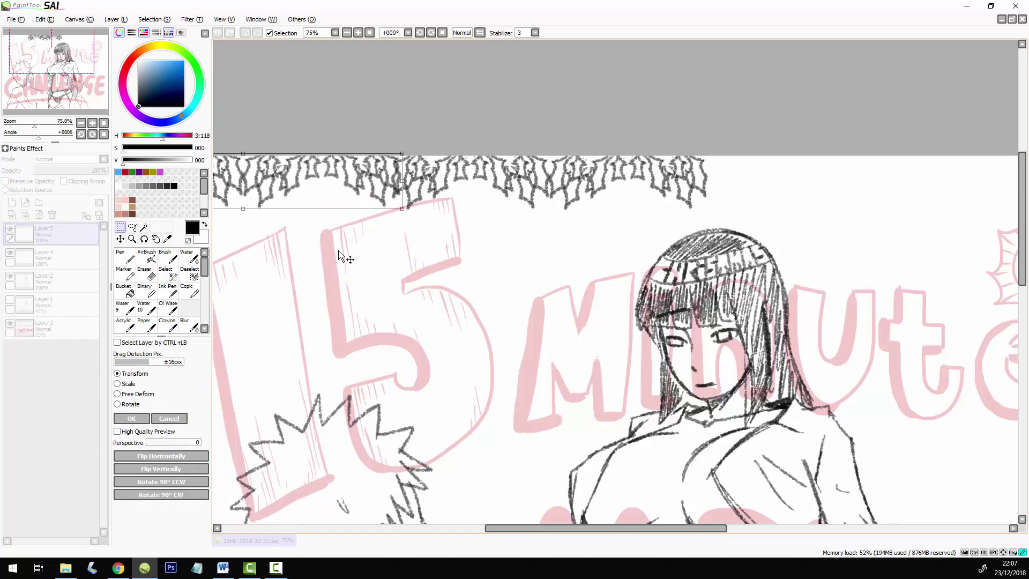
pyautogui.press('Return')
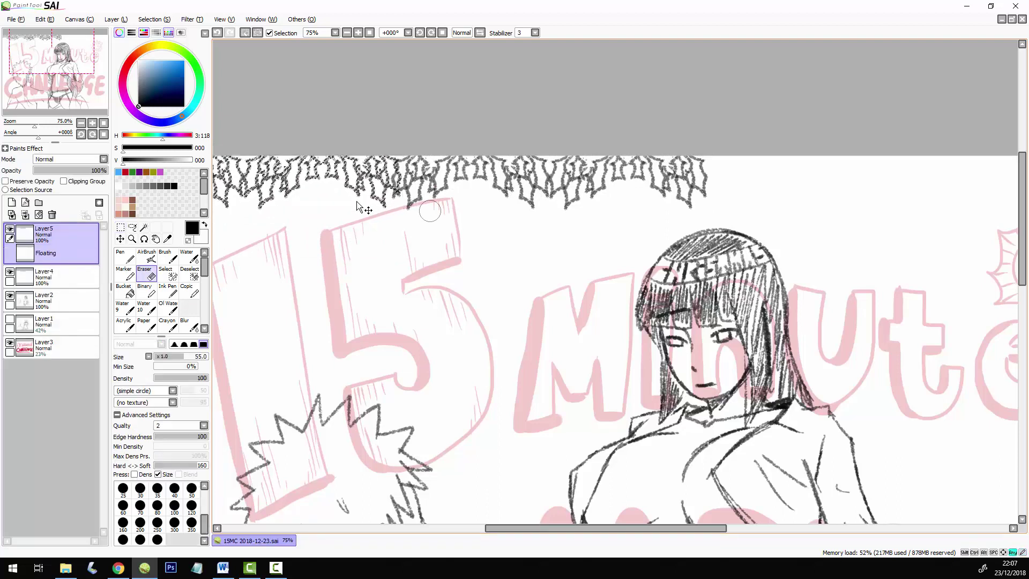
pyautogui.moveTo(406, 166); pyautogui.dragTo(406, 195)
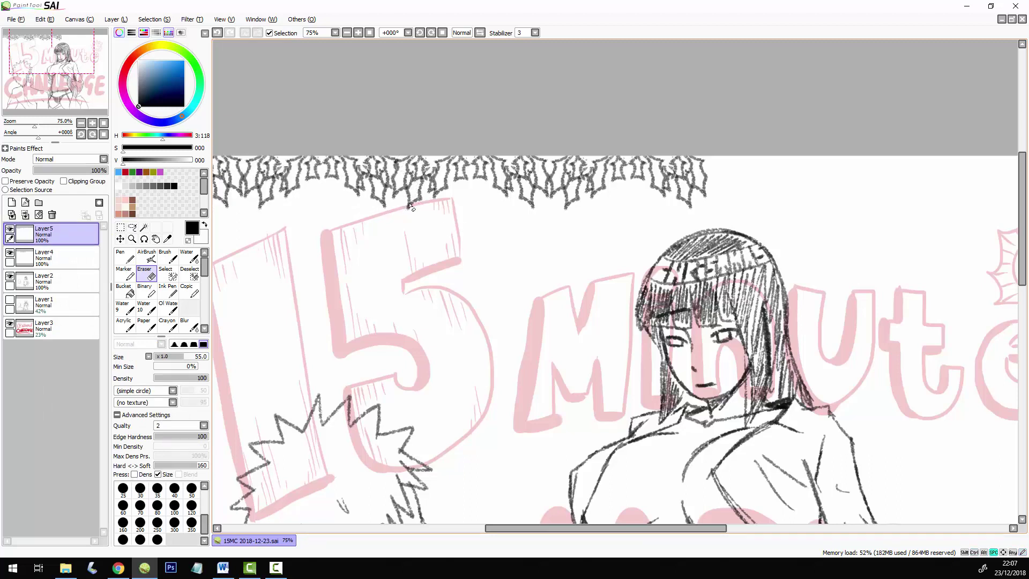
pyautogui.moveTo(511, 270); pyautogui.dragTo(656, 267)
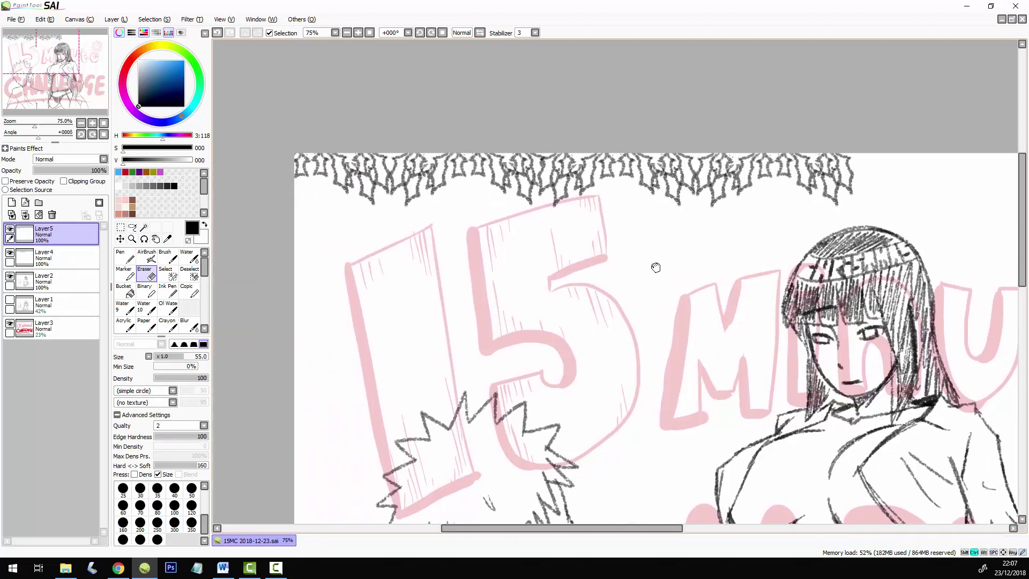
# Duplicate the garland onto the remaining right-hand stretch of the canvas's upper edge and erase the overlapping lines at the join.
pyautogui.hotkey('ctrl', 'z')
pyautogui.hotkey('ctrl', 'a')
pyautogui.hotkey('ctrl', 'c')
pyautogui.hotkey('ctrl', 'v')
pyautogui.hotkey('ctrl', 't')
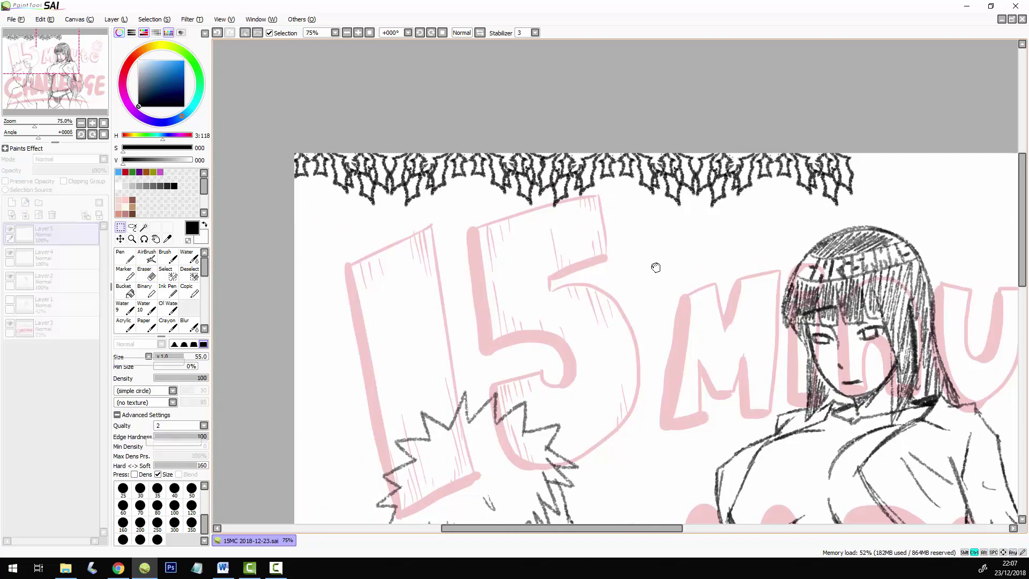
pyautogui.moveTo(403, 188); pyautogui.dragTo(883, 181)
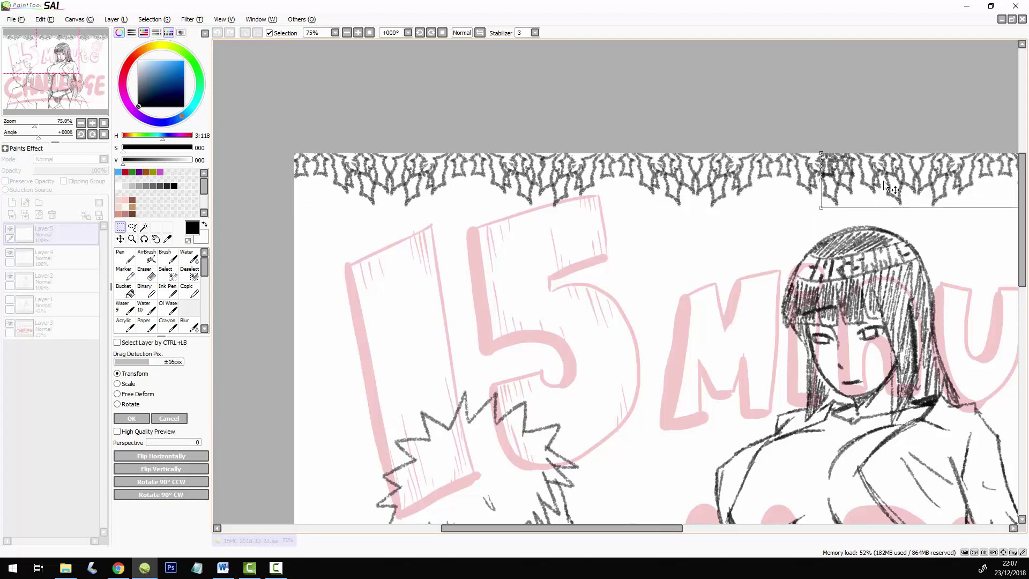
pyautogui.press('Return')
pyautogui.press('e')
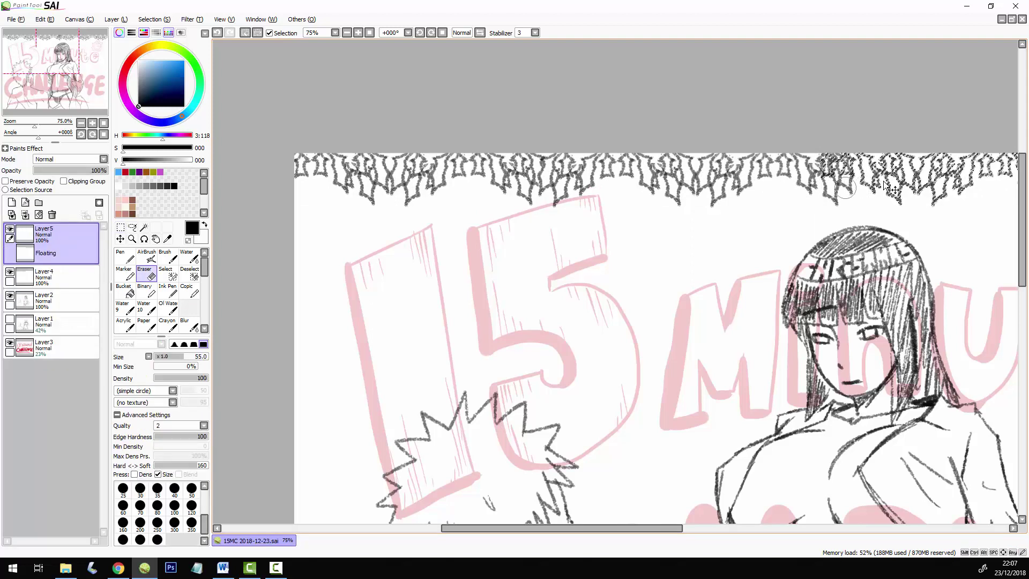
pyautogui.moveTo(824, 155)
pyautogui.mouseDown()
pyautogui.moveTo(827, 176)
pyautogui.moveTo(844, 167)
pyautogui.moveTo(838, 188)
pyautogui.mouseUp()
pyautogui.hotkey('ctrl', 'd')
# Handwrite "IF ONE" in red with the Pen at size 10 below the garland, above the first figure.
pyautogui.moveTo(866, 276); pyautogui.dragTo(560, 302)
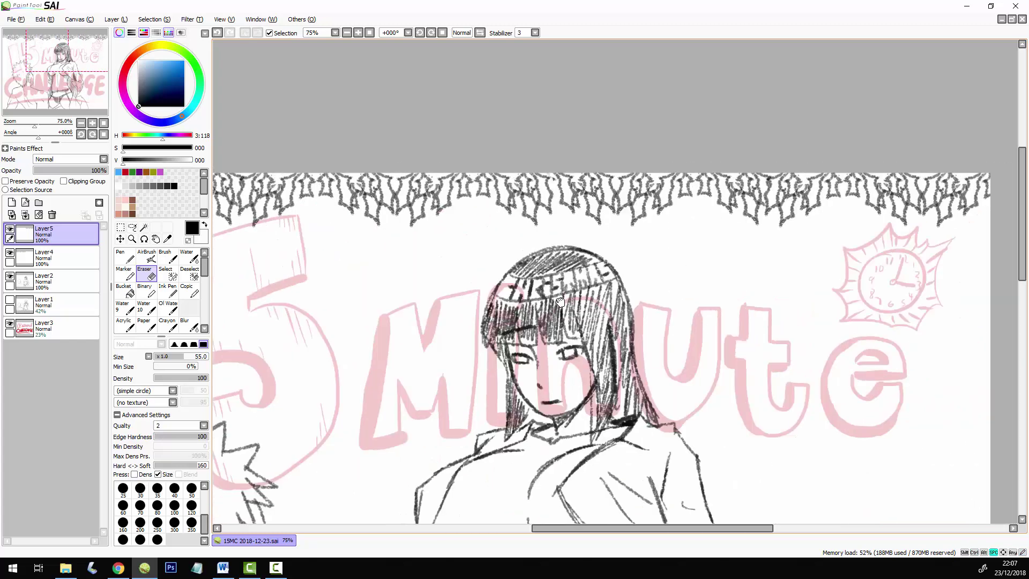
pyautogui.moveTo(760, 378)
pyautogui.mouseDown()
pyautogui.moveTo(767, 223)
pyautogui.moveTo(641, 314)
pyautogui.moveTo(854, 298)
pyautogui.moveTo(730, 379)
pyautogui.moveTo(624, 373)
pyautogui.mouseUp()
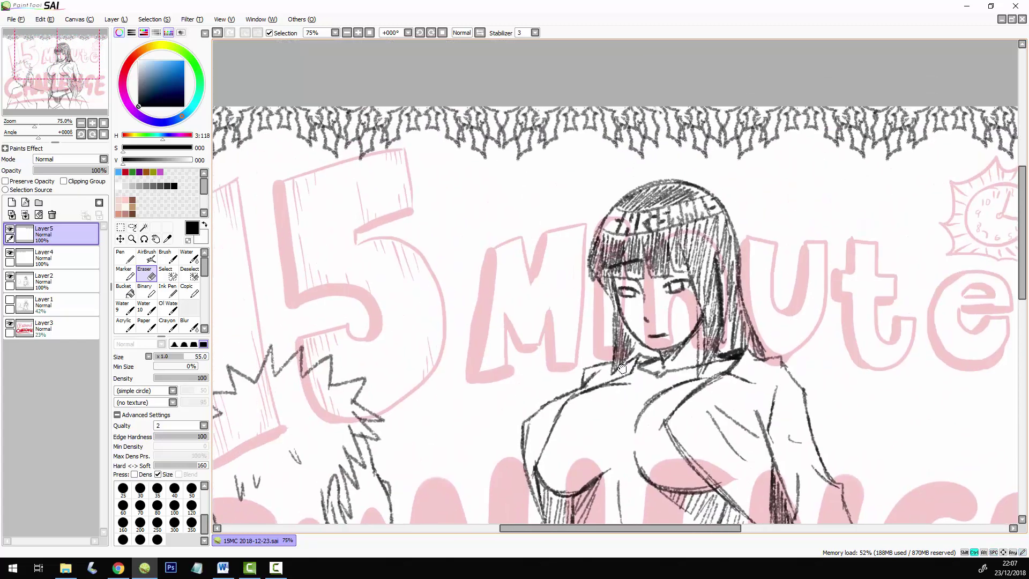
pyautogui.click(125, 257)
pyautogui.moveTo(466, 309); pyautogui.dragTo(574, 260)
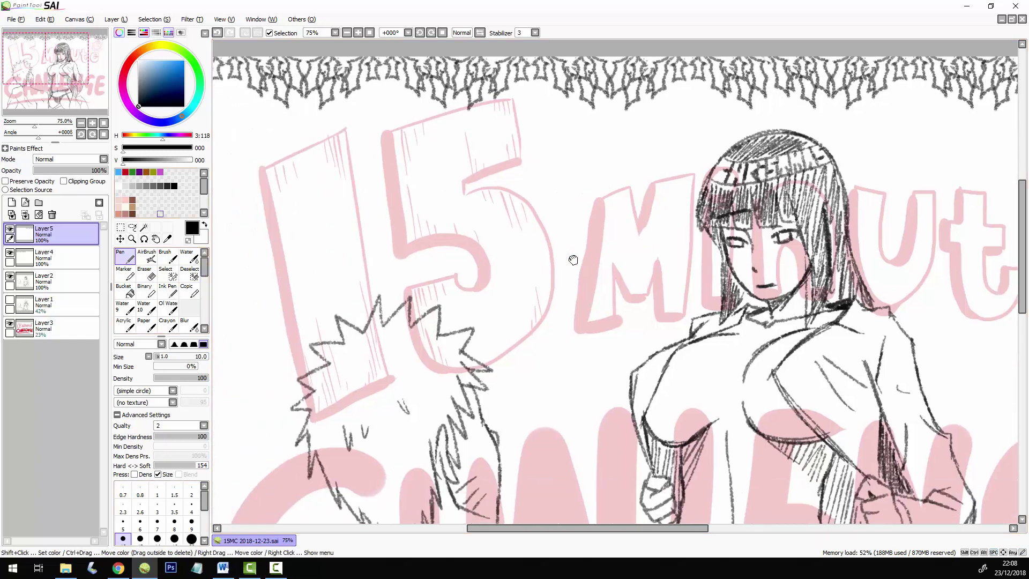
pyautogui.click(120, 171)
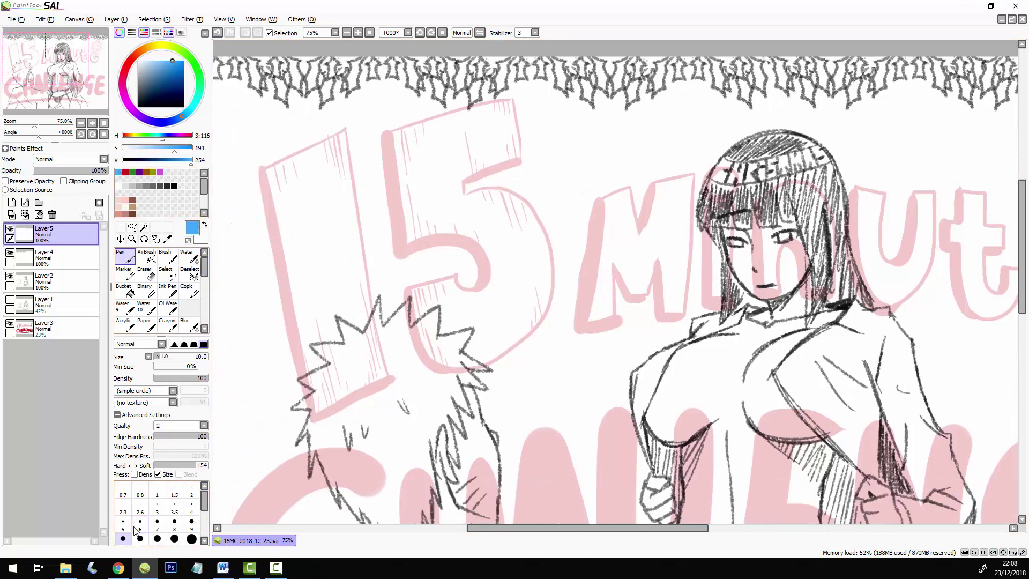
pyautogui.hotkey('ctrl', 'z')
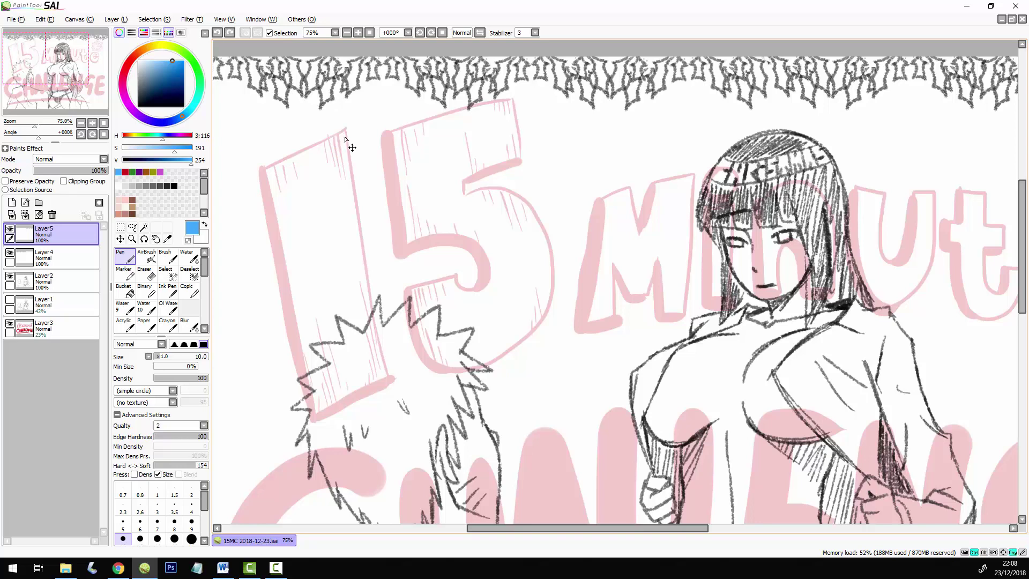
pyautogui.click(126, 172)
pyautogui.moveTo(343, 124); pyautogui.dragTo(341, 164)
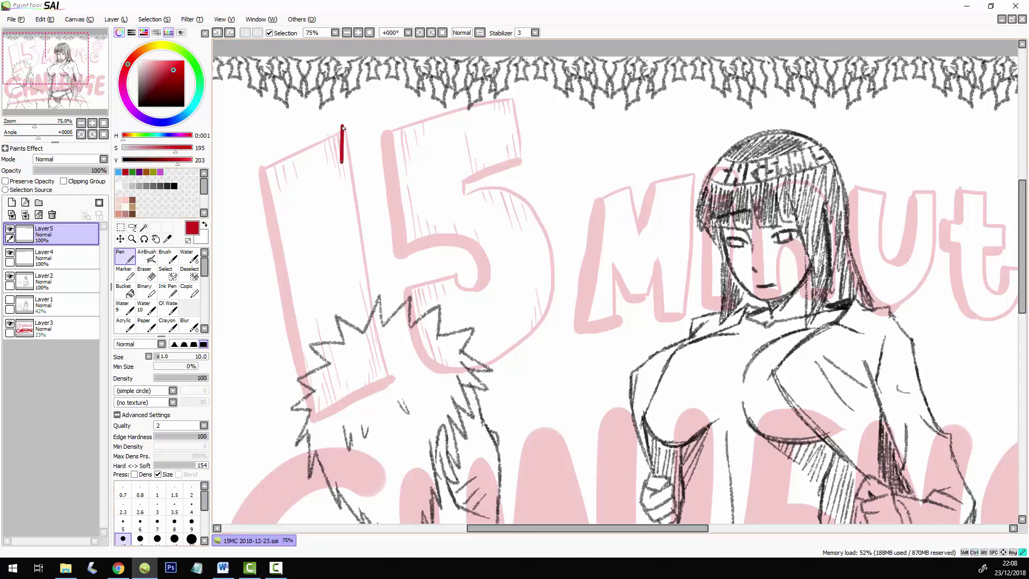
pyautogui.moveTo(328, 126); pyautogui.dragTo(356, 122)
pyautogui.moveTo(332, 169)
pyautogui.mouseDown()
pyautogui.moveTo(358, 161)
pyautogui.moveTo(367, 124)
pyautogui.moveTo(391, 140)
pyautogui.moveTo(433, 131)
pyautogui.mouseUp()
pyautogui.moveTo(437, 132)
pyautogui.mouseDown()
pyautogui.moveTo(454, 155)
pyautogui.moveTo(453, 141)
pyautogui.mouseUp()
pyautogui.moveTo(437, 131); pyautogui.dragTo(458, 126)
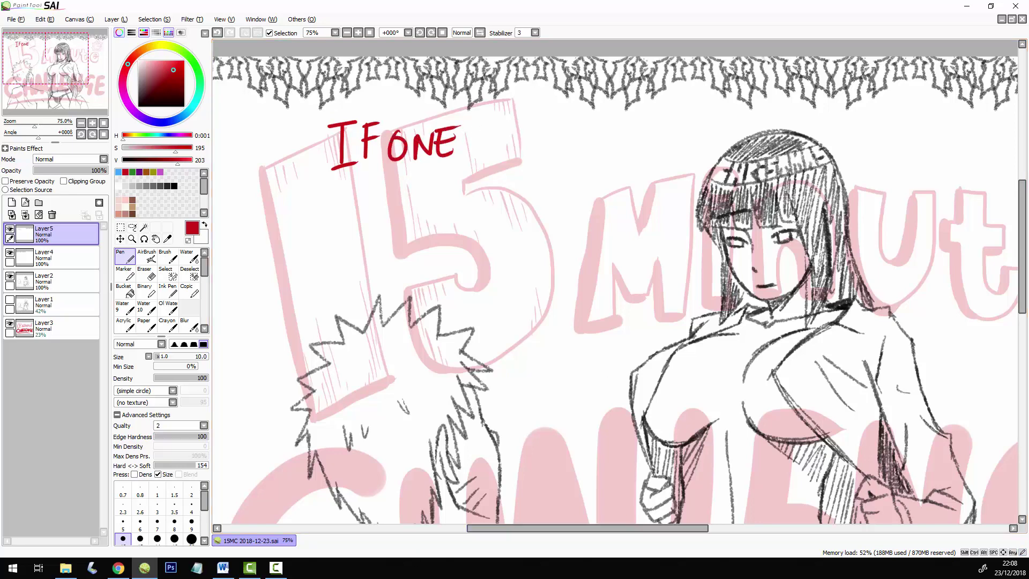
# Continue the red handwritten caption on the same line with "MISHETOE = A kiss".
pyautogui.moveTo(482, 130)
pyautogui.mouseDown()
pyautogui.moveTo(522, 134)
pyautogui.moveTo(512, 155)
pyautogui.mouseUp()
pyautogui.moveTo(526, 133)
pyautogui.mouseDown()
pyautogui.moveTo(518, 152)
pyautogui.moveTo(554, 152)
pyautogui.mouseUp()
pyautogui.moveTo(555, 142); pyautogui.dragTo(569, 129)
pyautogui.moveTo(569, 131)
pyautogui.mouseDown()
pyautogui.moveTo(592, 127)
pyautogui.moveTo(577, 152)
pyautogui.mouseUp()
pyautogui.moveTo(589, 134); pyautogui.dragTo(588, 136)
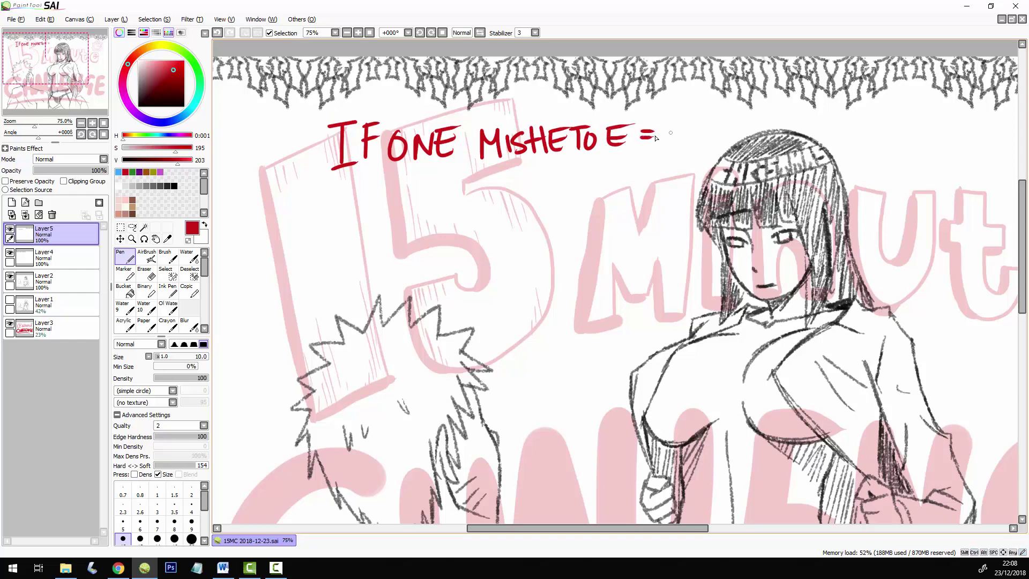
pyautogui.moveTo(669, 127); pyautogui.dragTo(667, 143)
pyautogui.moveTo(669, 135); pyautogui.dragTo(681, 142)
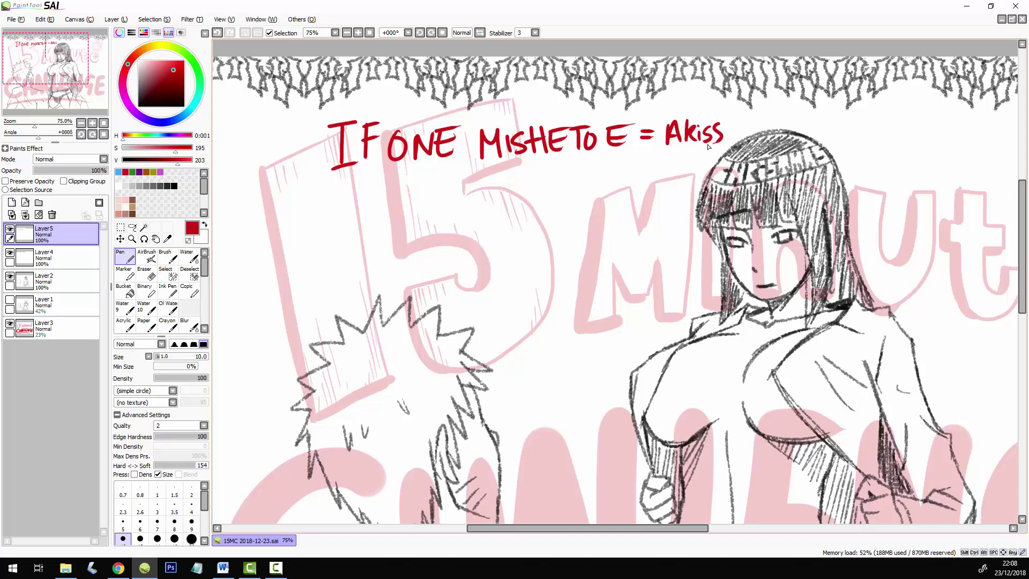
# Handwrite "What does a Room full mean?" in red across two lines beneath the first caption line.
pyautogui.moveTo(330, 188); pyautogui.dragTo(384, 206)
pyautogui.moveTo(376, 194)
pyautogui.mouseDown()
pyautogui.moveTo(417, 202)
pyautogui.moveTo(440, 192)
pyautogui.mouseUp()
pyautogui.moveTo(456, 190)
pyautogui.mouseDown()
pyautogui.moveTo(447, 196)
pyautogui.moveTo(467, 203)
pyautogui.mouseUp()
pyautogui.moveTo(498, 196); pyautogui.dragTo(541, 199)
pyautogui.moveTo(538, 180)
pyautogui.mouseDown()
pyautogui.moveTo(540, 191)
pyautogui.moveTo(639, 199)
pyautogui.mouseUp()
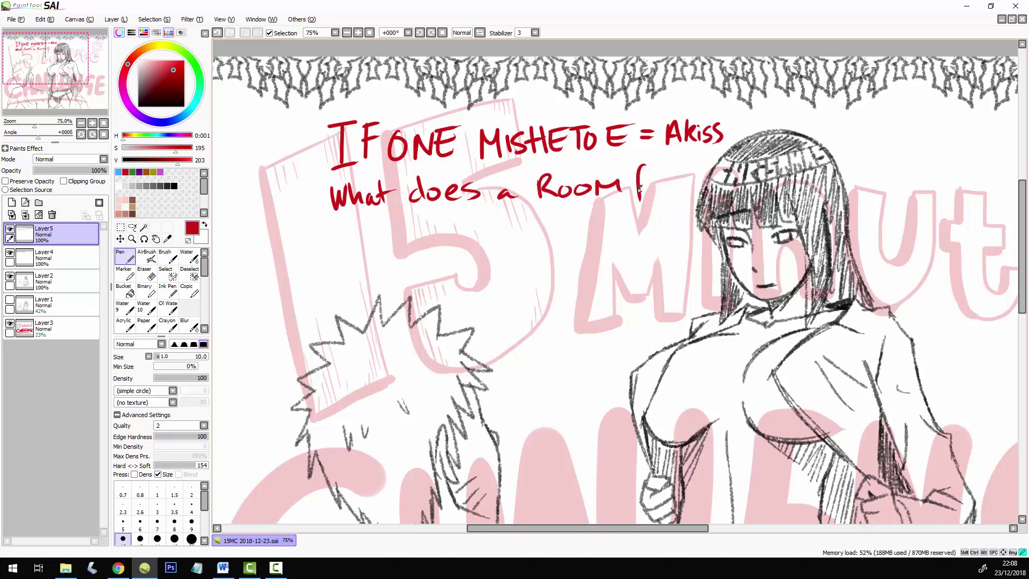
pyautogui.moveTo(403, 243); pyautogui.dragTo(506, 239)
pyautogui.hotkey('ctrl', 'z')
pyautogui.hotkey('ctrl', 'z')
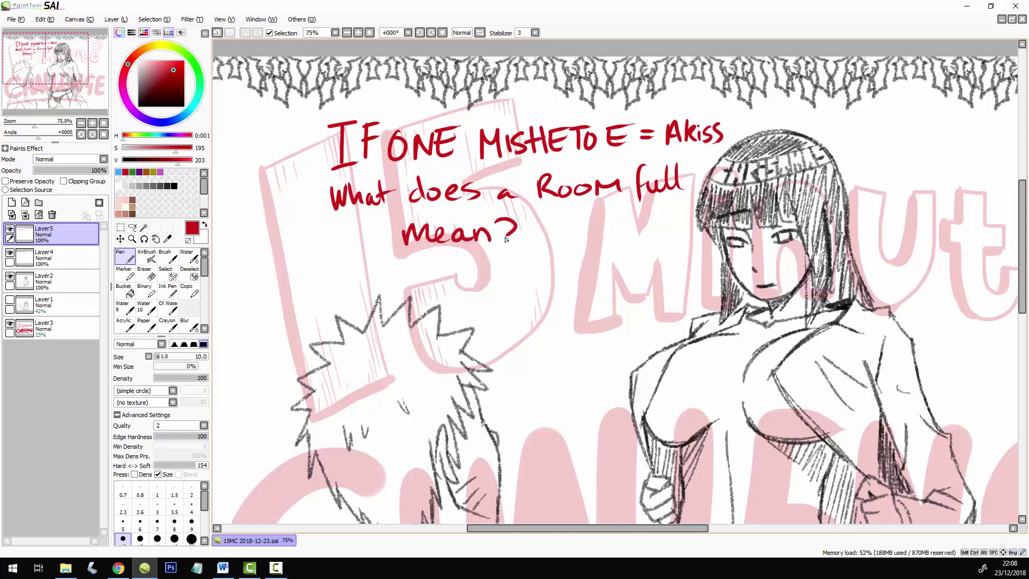
pyautogui.click(369, 33)
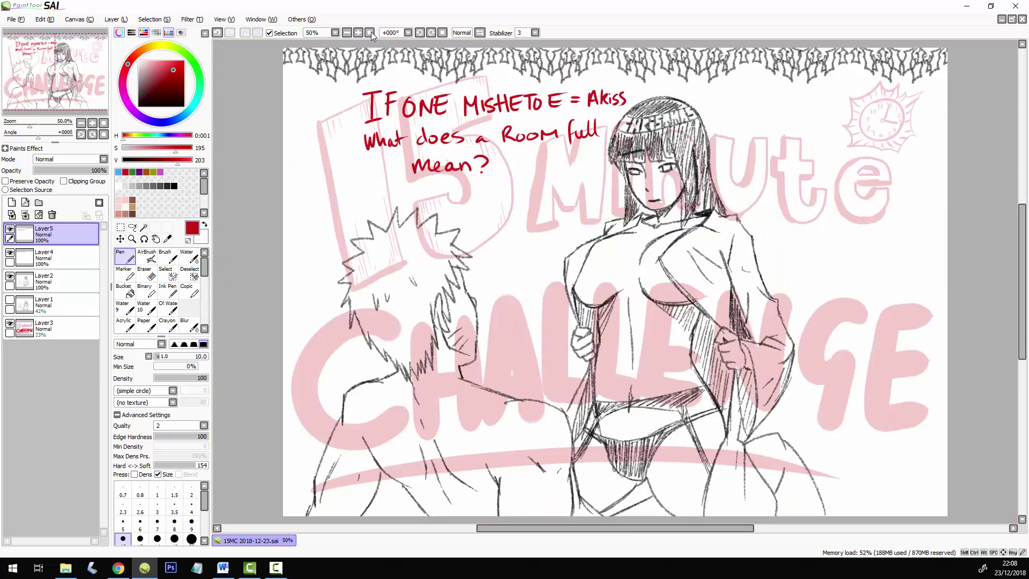